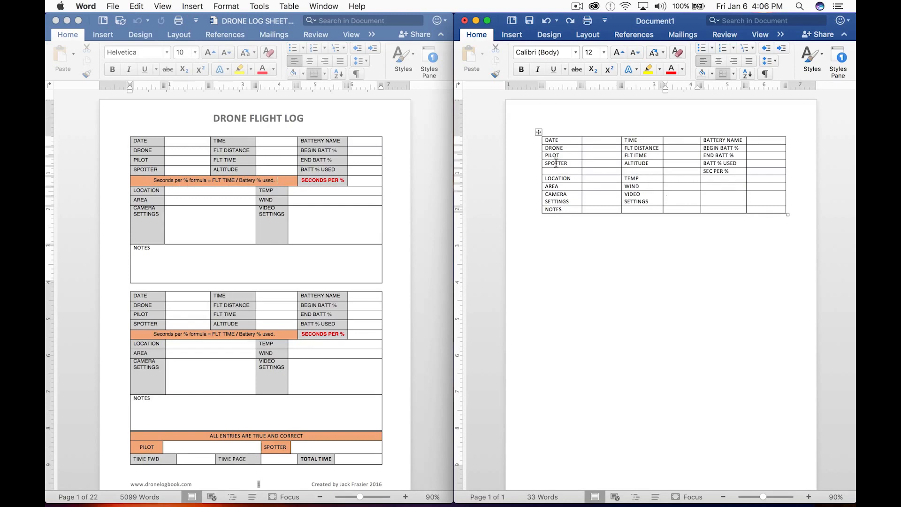
Try merging the four blank cells in the row below SPOTTER and undo the merge
{"action": "left_click_drag", "start_coordinate": [559, 171], "coordinate": [679, 173]}
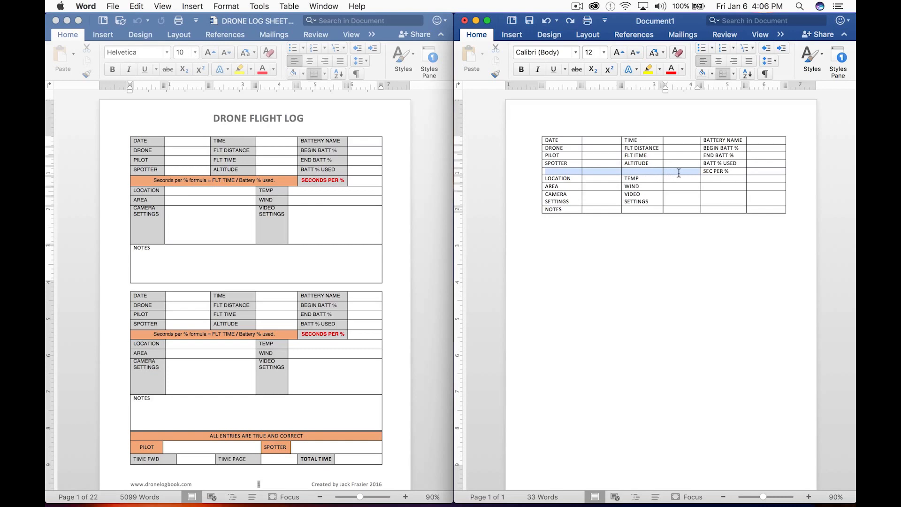
{"action": "right_click", "coordinate": [596, 175]}
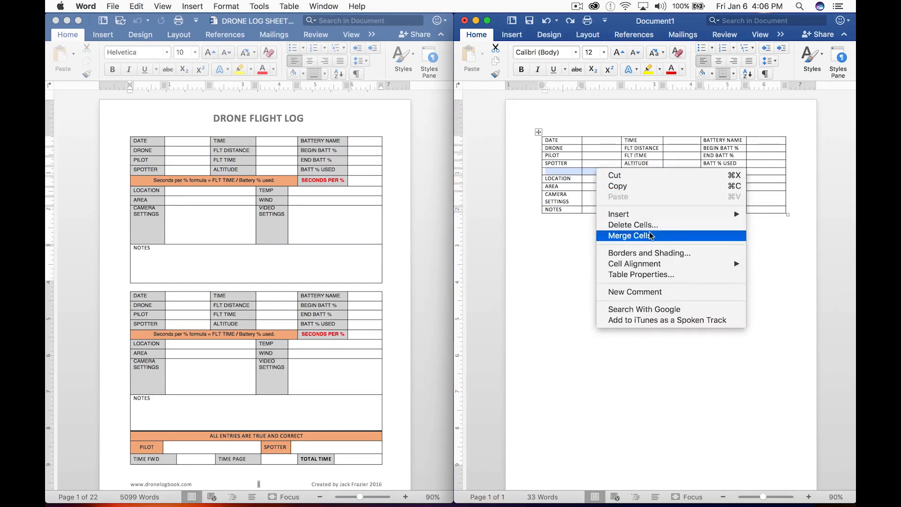
{"action": "left_click", "coordinate": [634, 235]}
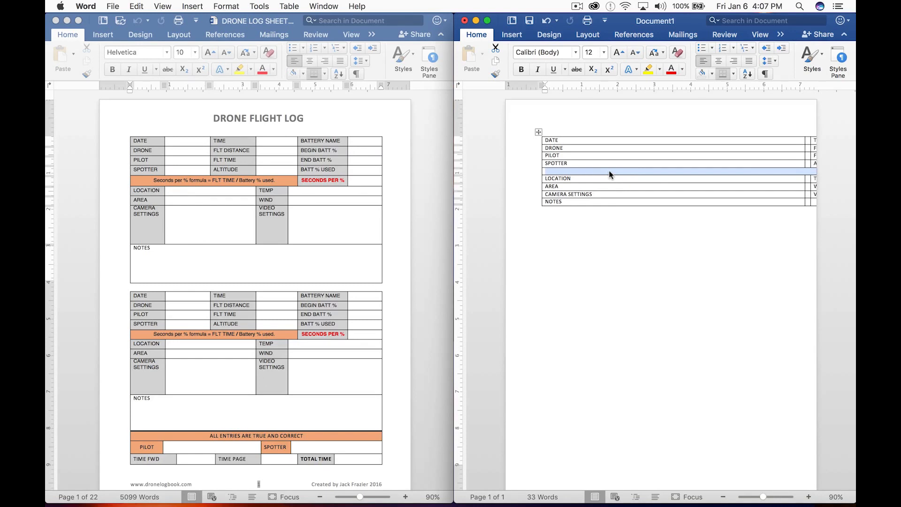
{"action": "key", "text": "super+z"}
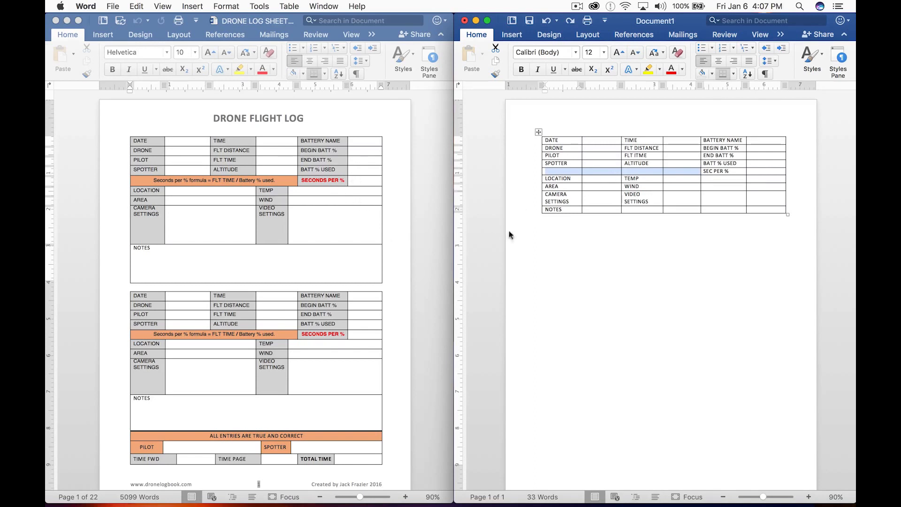
{"action": "right_click", "coordinate": [605, 170]}
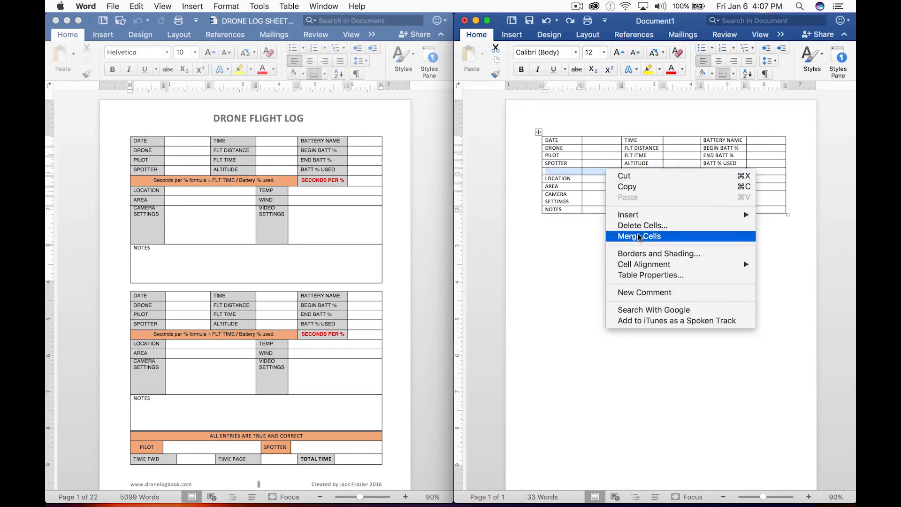
{"action": "left_click", "coordinate": [543, 235]}
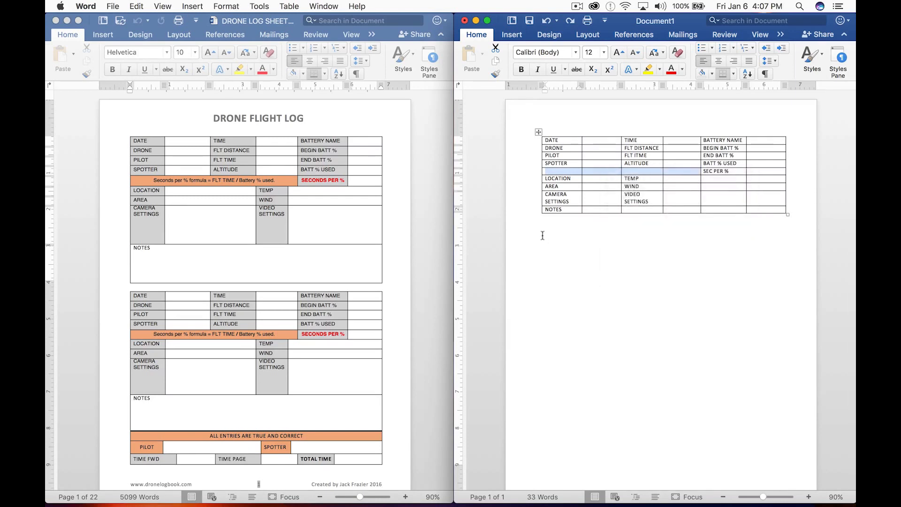
Merge the four selected blank cells in the row below SPOTTER into one cell
{"action": "left_click", "coordinate": [289, 6]}
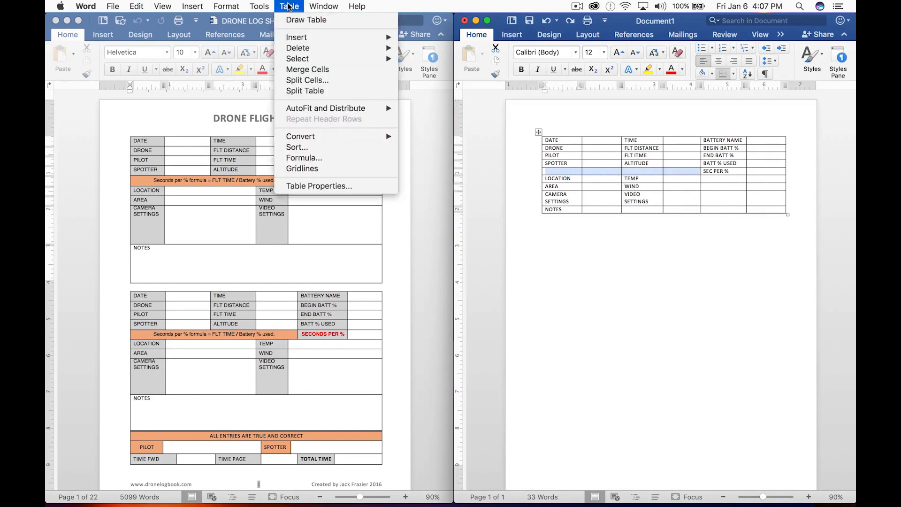
{"action": "left_click", "coordinate": [315, 70]}
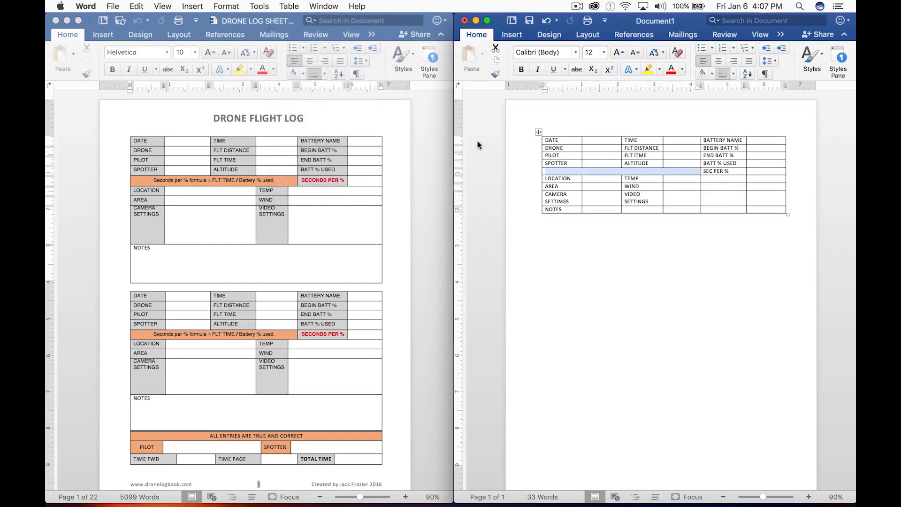
{"action": "left_click", "coordinate": [657, 173]}
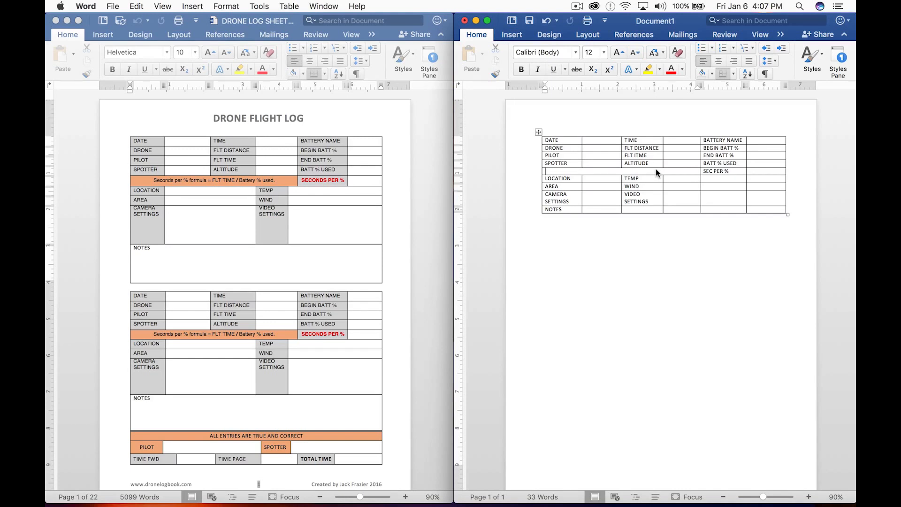
{"action": "right_click", "coordinate": [649, 170]}
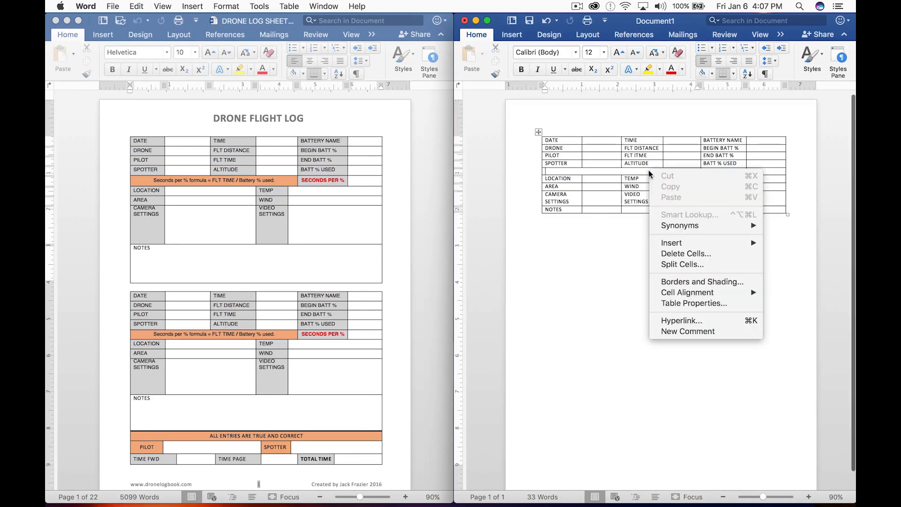
{"action": "left_click", "coordinate": [603, 169]}
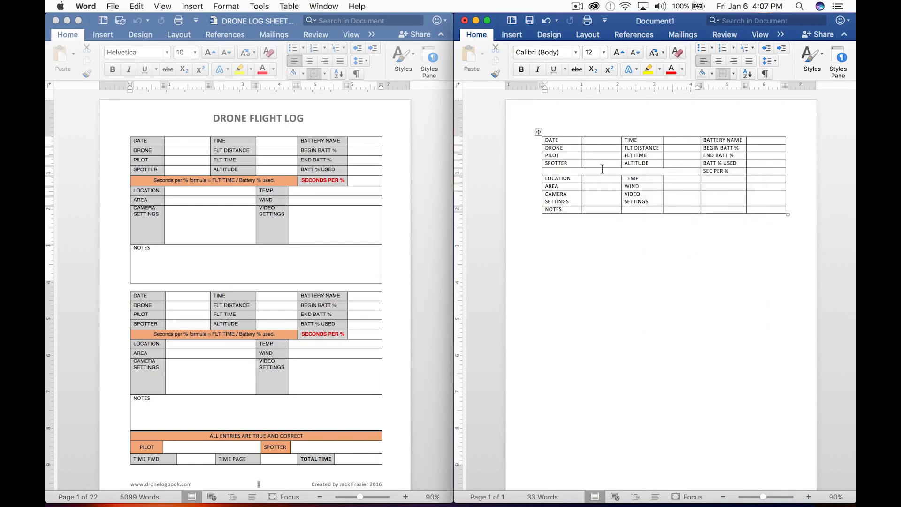
{"action": "left_click", "coordinate": [289, 6]}
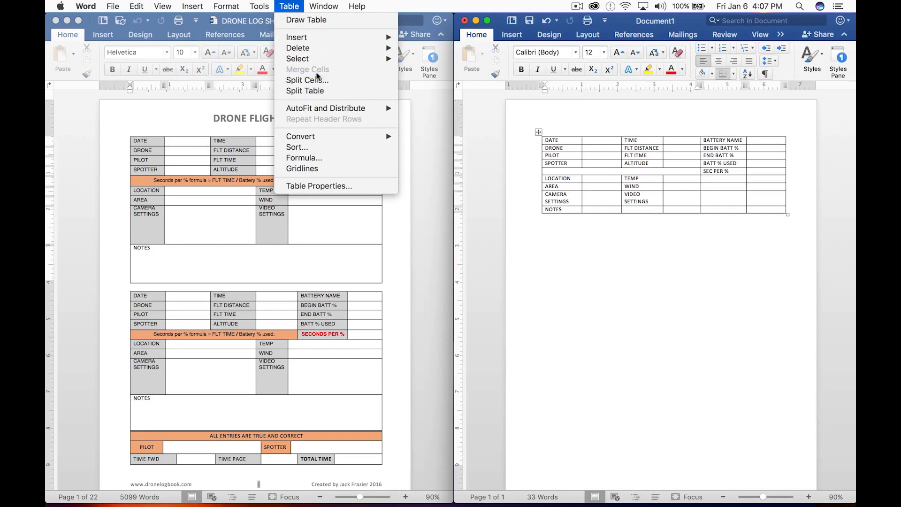
Center the merged cell below SPOTTER and enter "SECONDS PER % FORMULA / BATTERY % USED." in it
{"action": "left_click", "coordinate": [567, 175]}
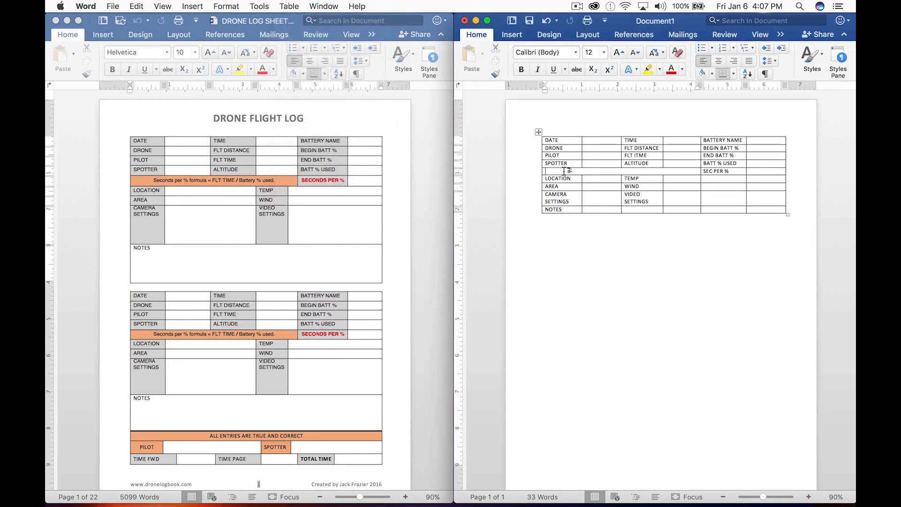
{"action": "left_click", "coordinate": [718, 62]}
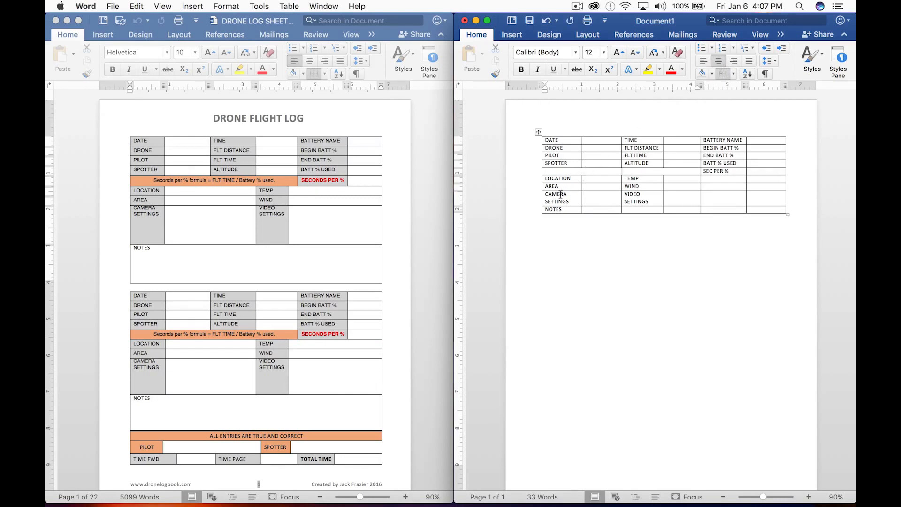
{"action": "type", "text": "SECONDS PER %"}
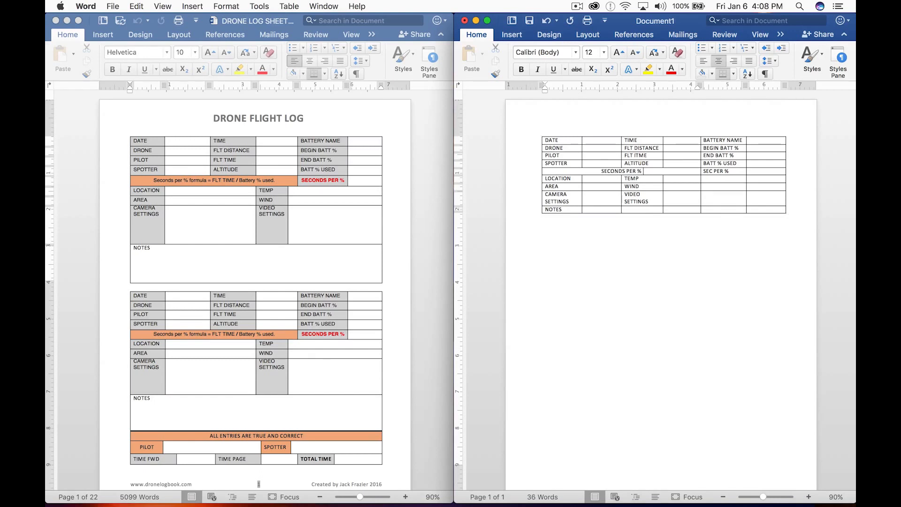
{"action": "type", "text": " FORMULA / BATTERY % USED."}
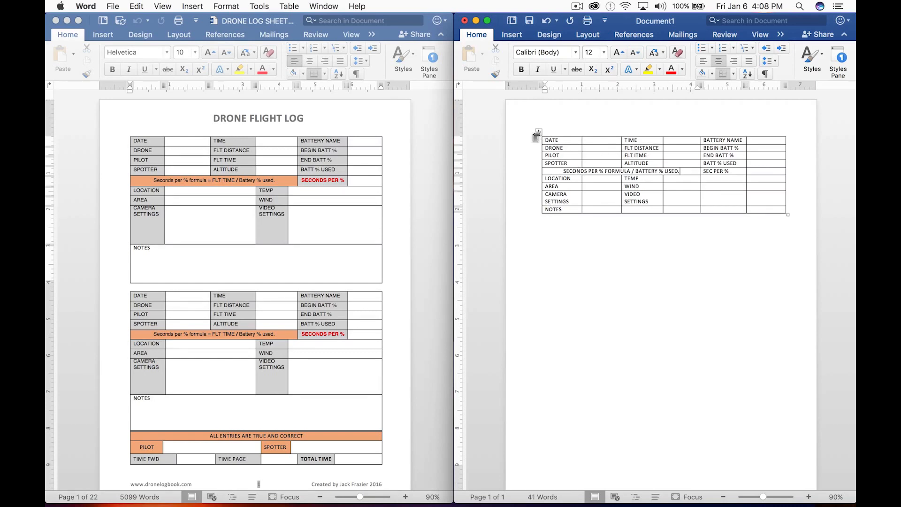
Set the height of all rows in the table to at least .25 inches
{"action": "left_click", "coordinate": [540, 134]}
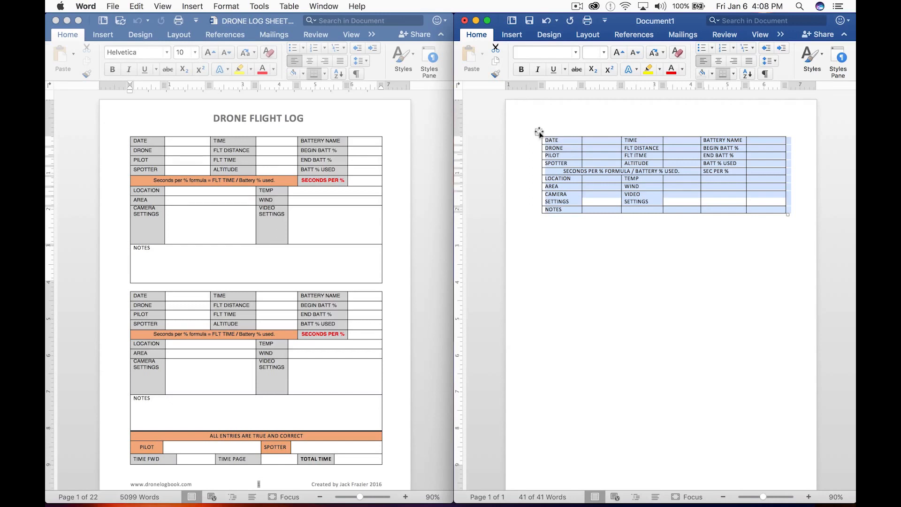
{"action": "right_click", "coordinate": [577, 152]}
{"action": "left_click", "coordinate": [610, 279]}
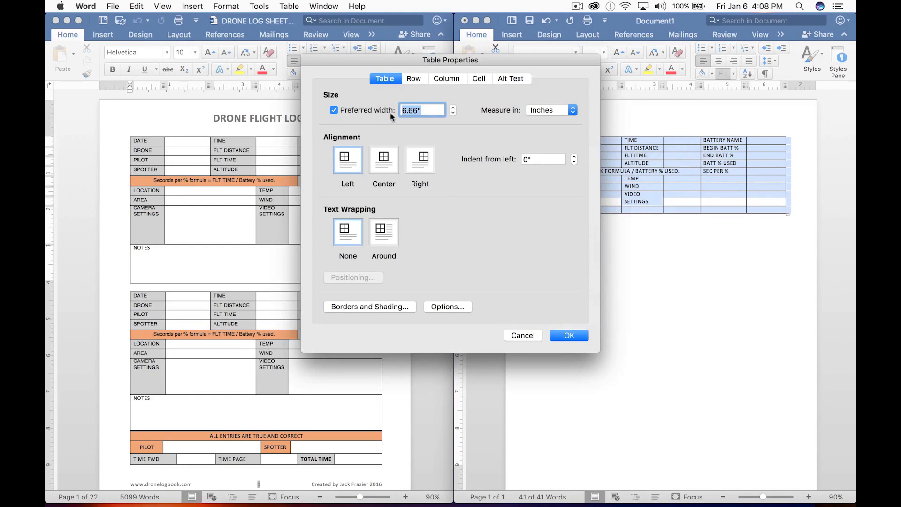
{"action": "left_click", "coordinate": [416, 78]}
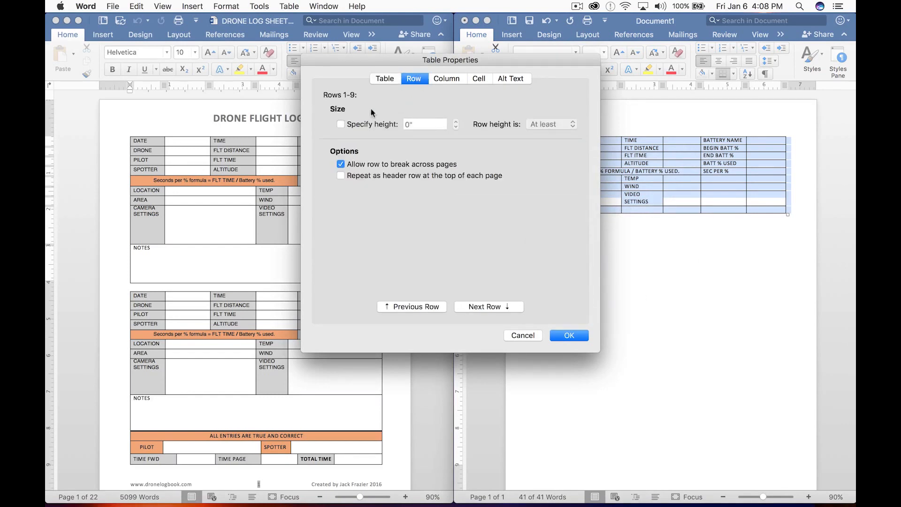
{"action": "left_click", "coordinate": [341, 124]}
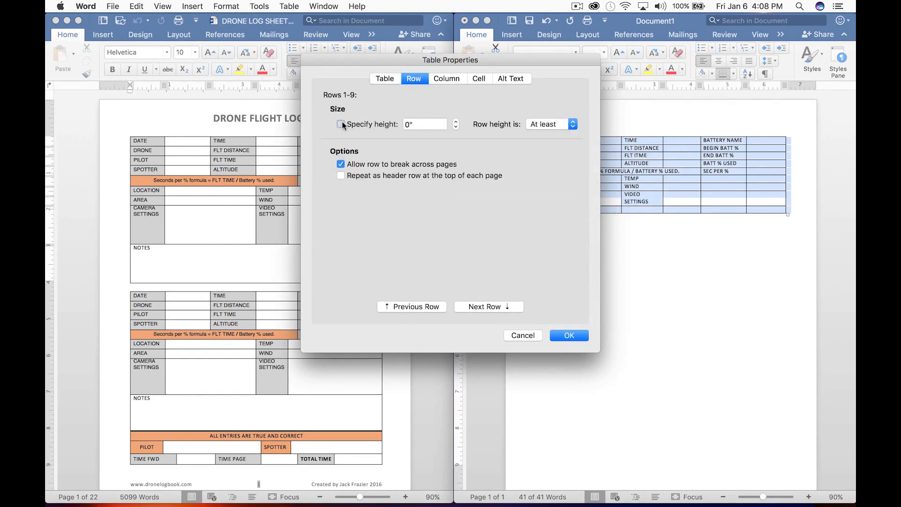
{"action": "left_click", "coordinate": [407, 125]}
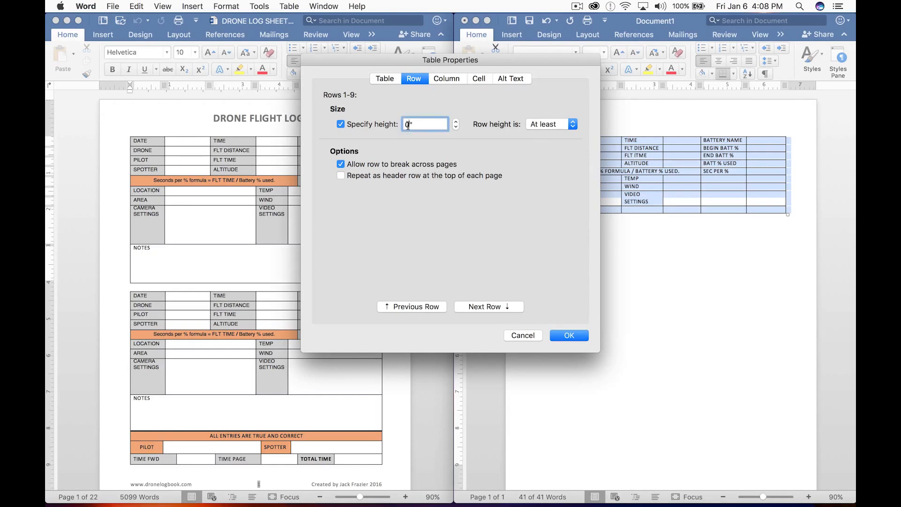
{"action": "type", "text": ".25"}
{"action": "left_click", "coordinate": [570, 334]}
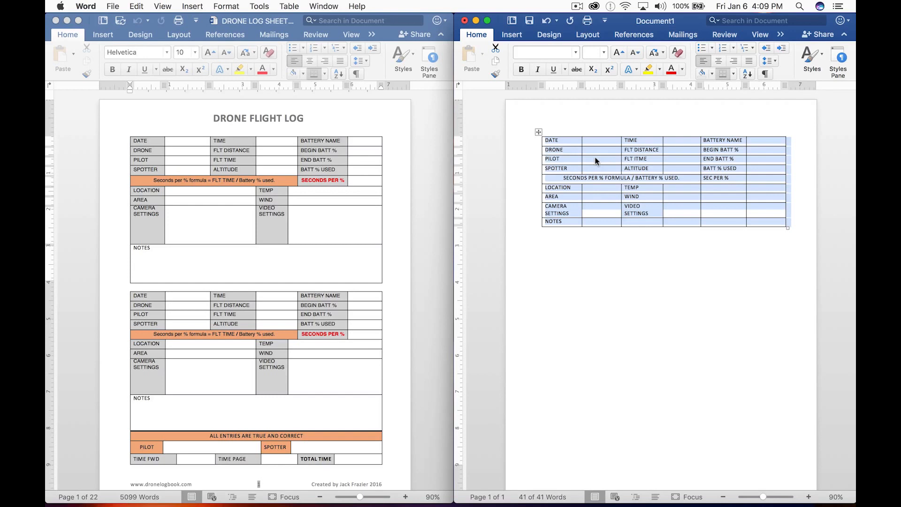
Apply Align Center Left to the cells of the first five columns, from the DATE row through the AREA row
{"action": "left_click", "coordinate": [554, 143]}
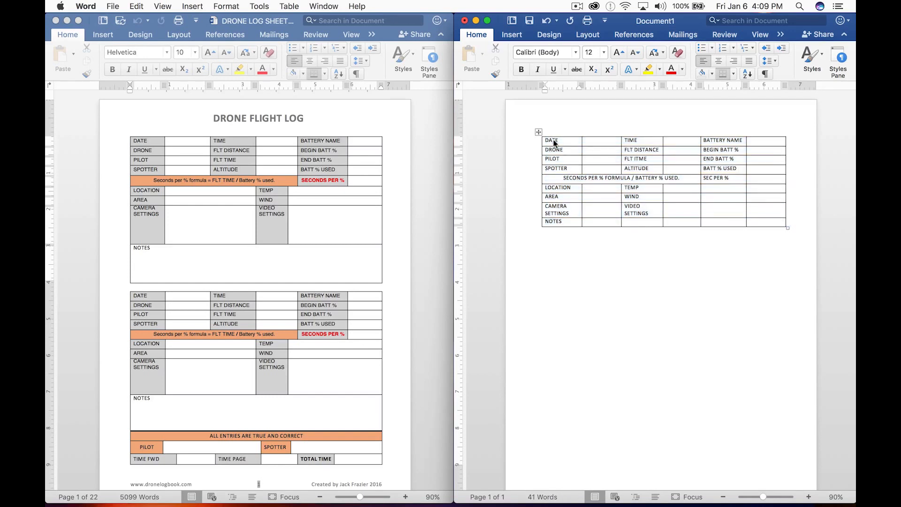
{"action": "left_click_drag", "start_coordinate": [554, 147], "coordinate": [733, 196]}
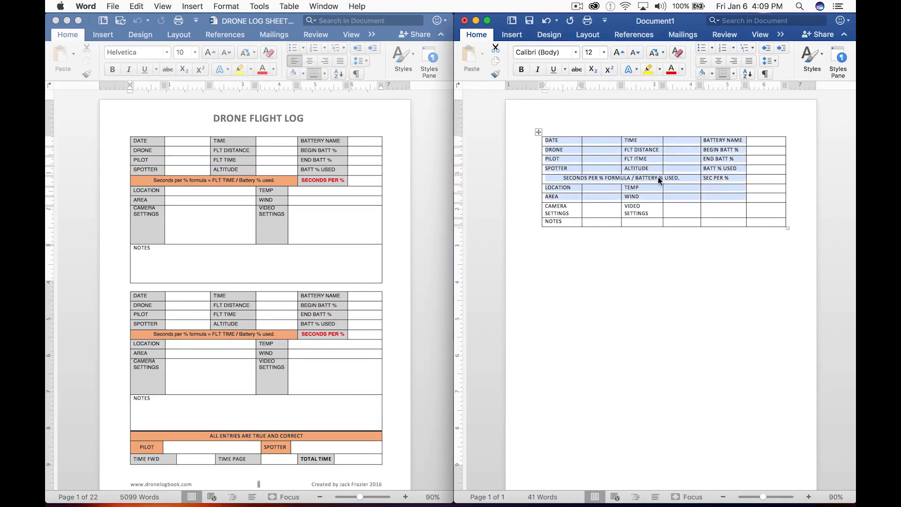
{"action": "right_click", "coordinate": [592, 170]}
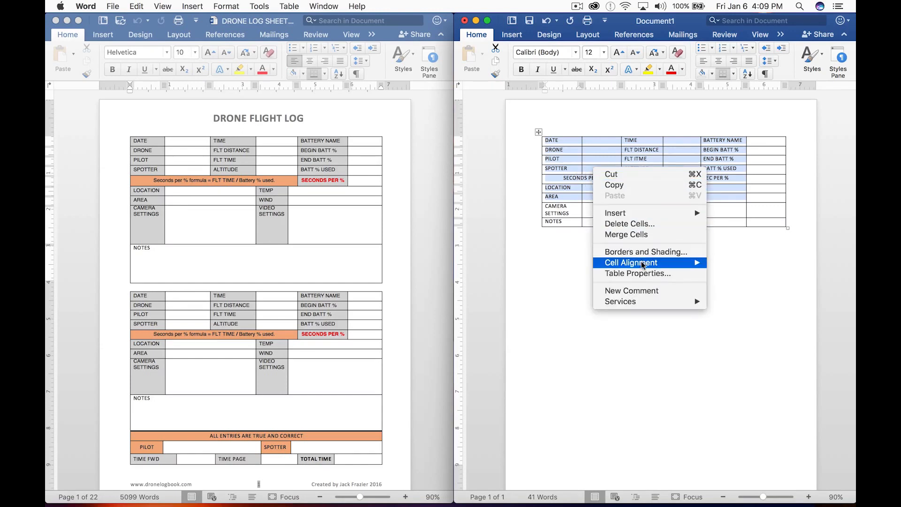
{"action": "mouse_move", "coordinate": [666, 262]}
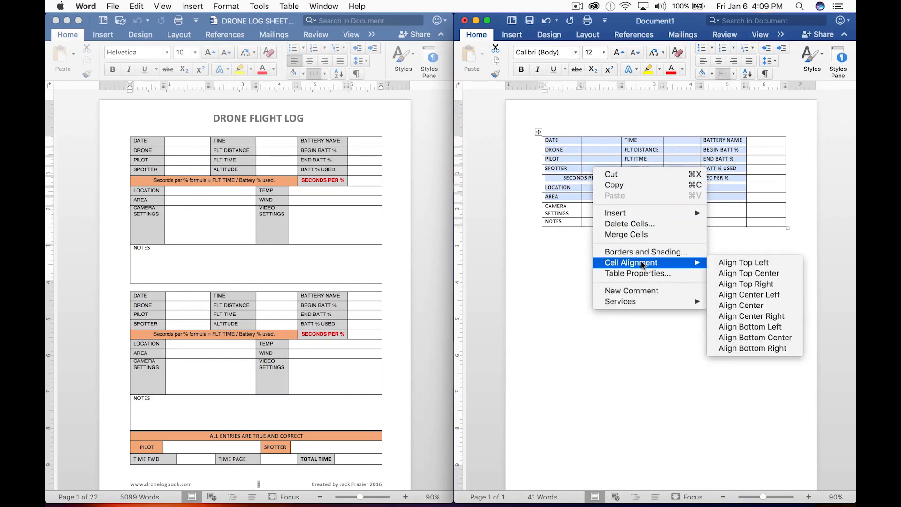
{"action": "left_click", "coordinate": [750, 294]}
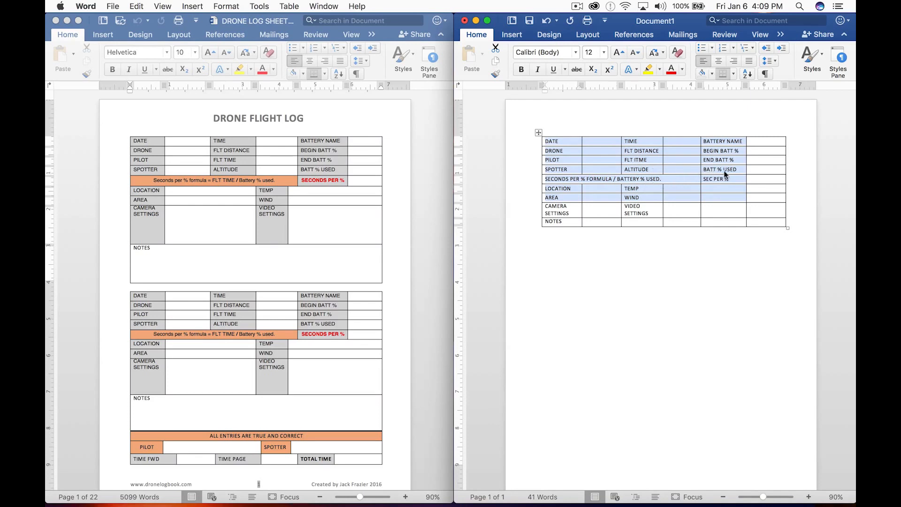
{"action": "left_click", "coordinate": [598, 214]}
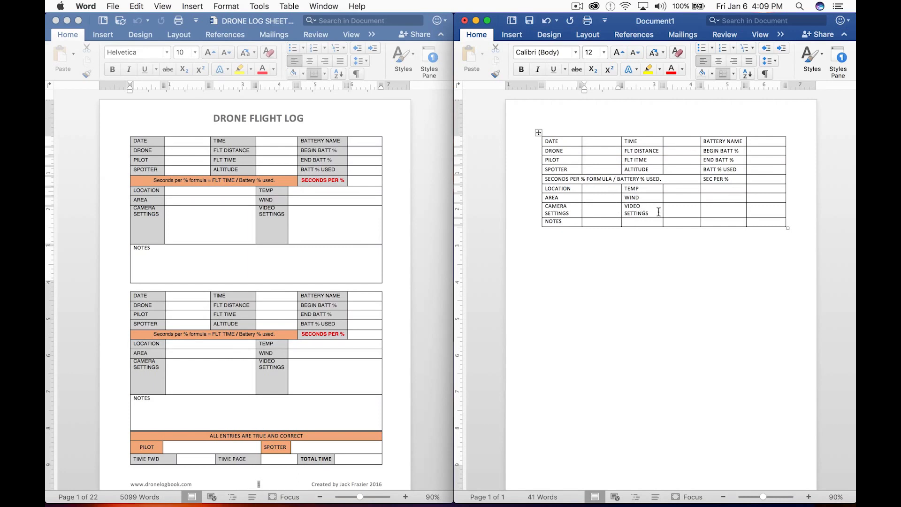
Try merging the three blank cells to the right of TEMP and undo the merge
{"action": "left_click_drag", "start_coordinate": [677, 189], "coordinate": [758, 189]}
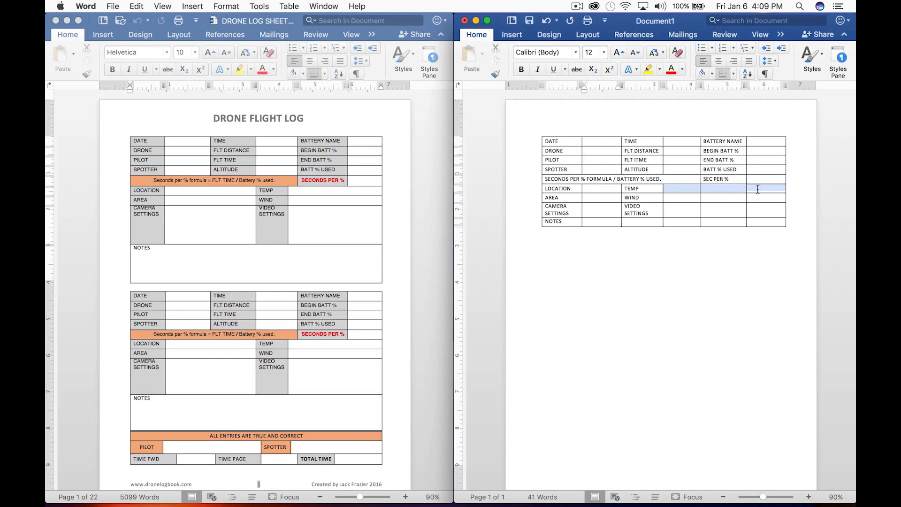
{"action": "right_click", "coordinate": [685, 190]}
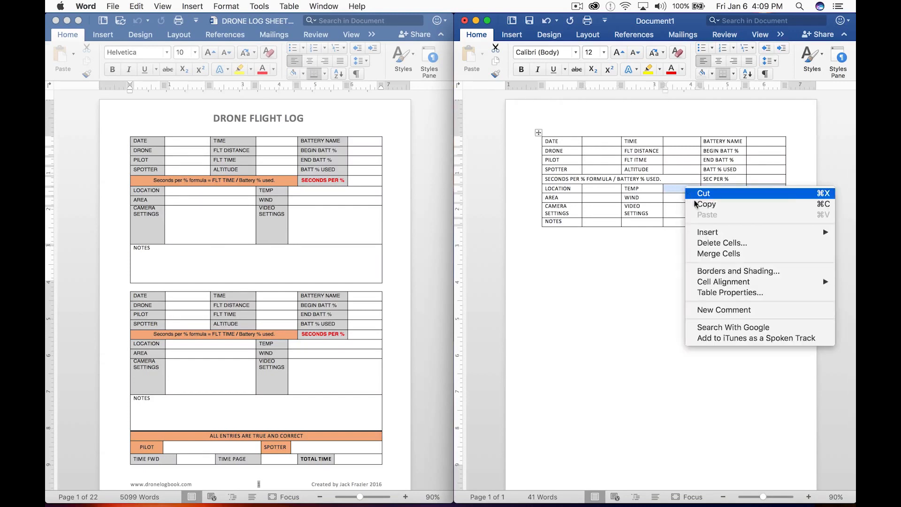
{"action": "left_click", "coordinate": [712, 253]}
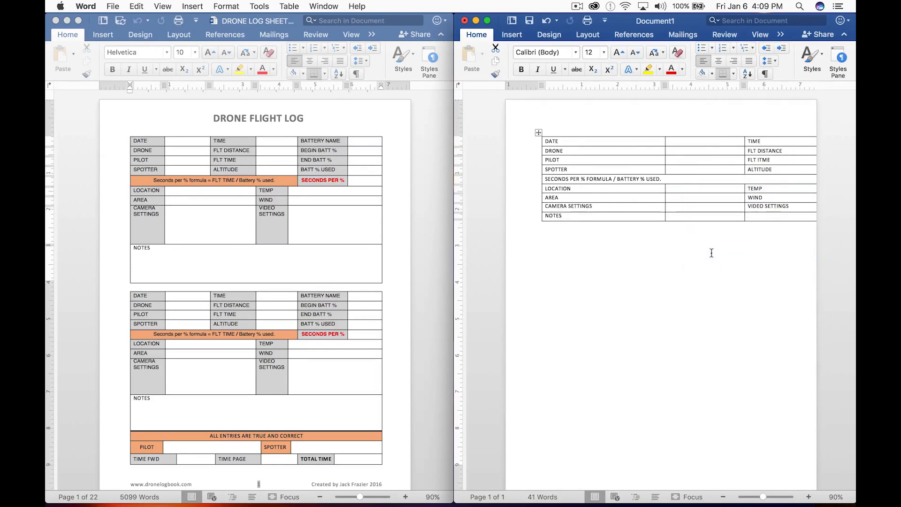
{"action": "key", "text": "super+z"}
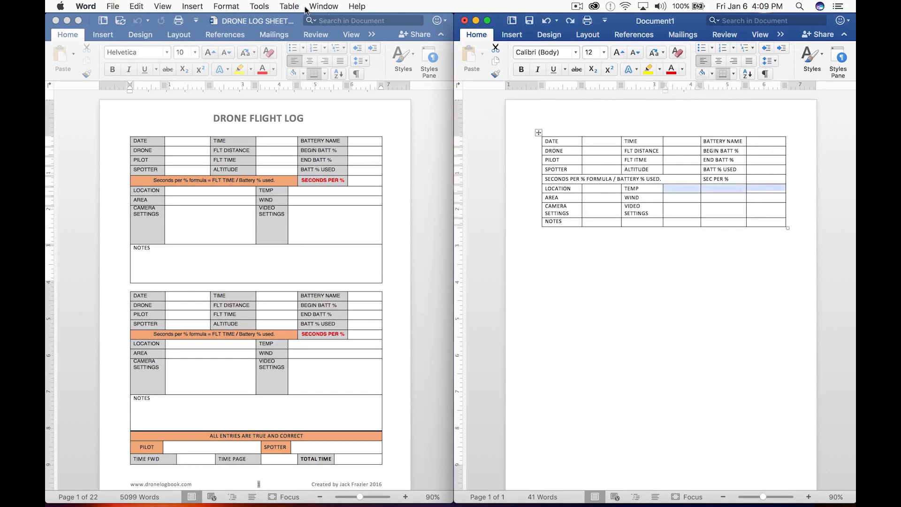
Merge the three selected blank cells to the right of TEMP into one cell
{"action": "left_click", "coordinate": [290, 6]}
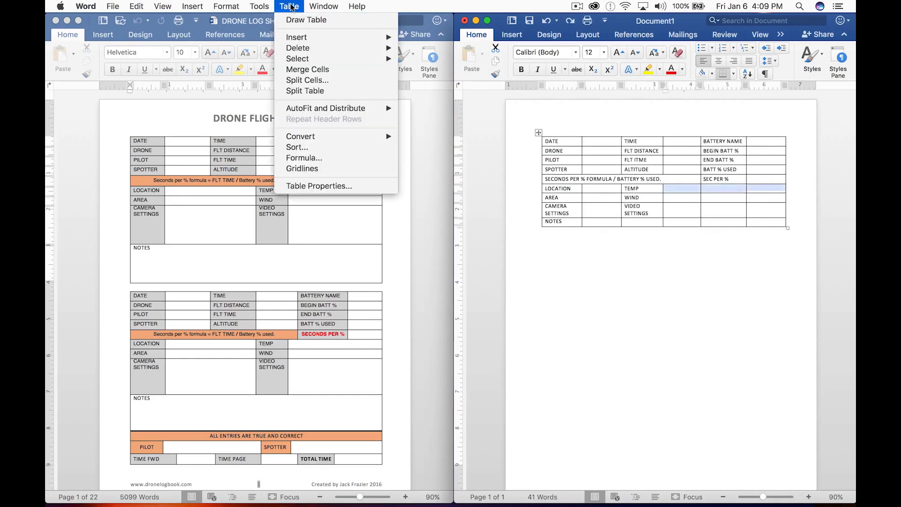
{"action": "left_click", "coordinate": [309, 69]}
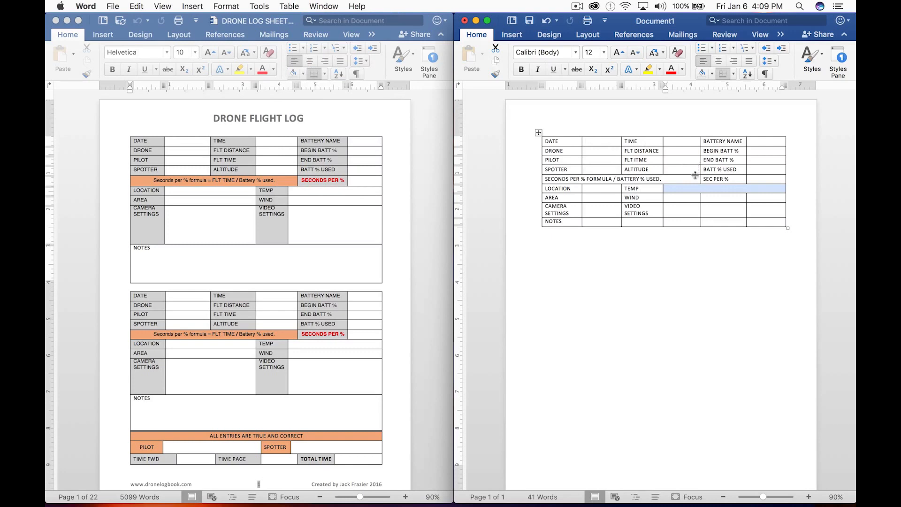
Merge the three blank cells to the right of WIND into one cell
{"action": "left_click", "coordinate": [684, 198]}
{"action": "left_click_drag", "start_coordinate": [694, 197], "coordinate": [752, 195]}
{"action": "left_click", "coordinate": [290, 7]}
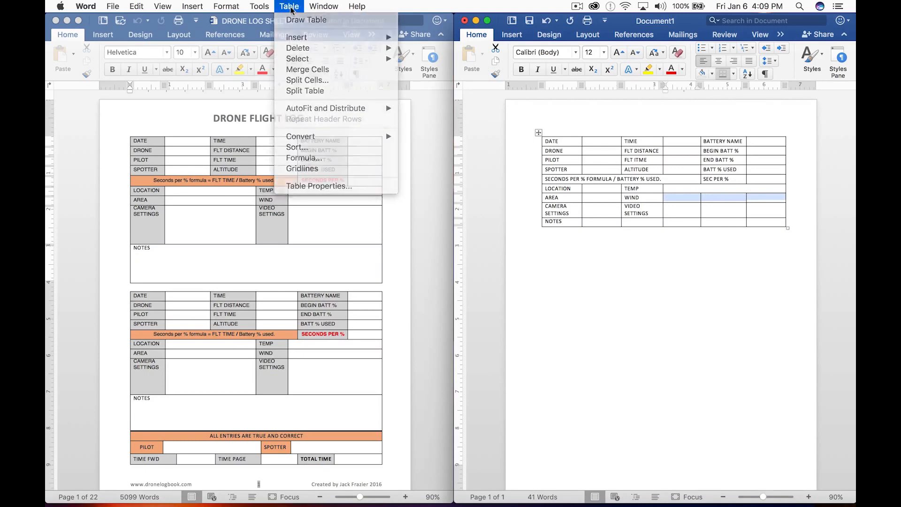
{"action": "left_click", "coordinate": [290, 7]}
{"action": "left_click", "coordinate": [290, 7]}
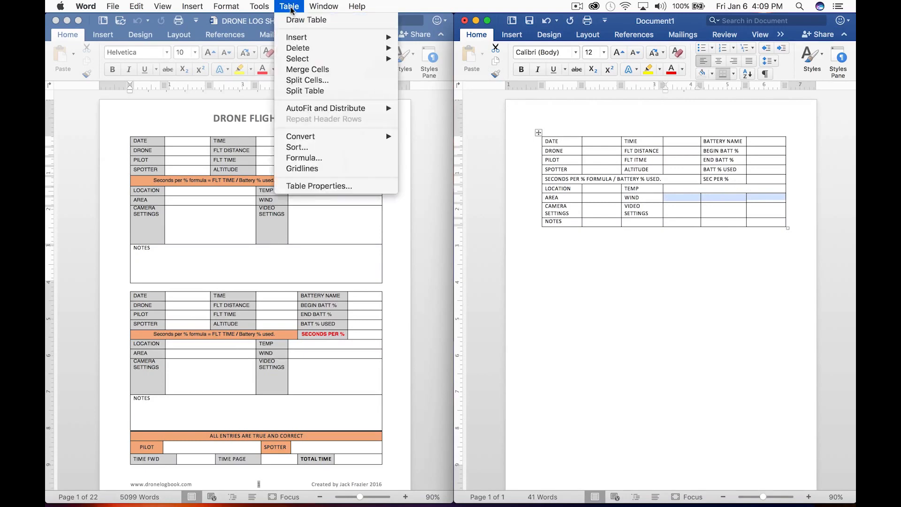
{"action": "left_click", "coordinate": [315, 69]}
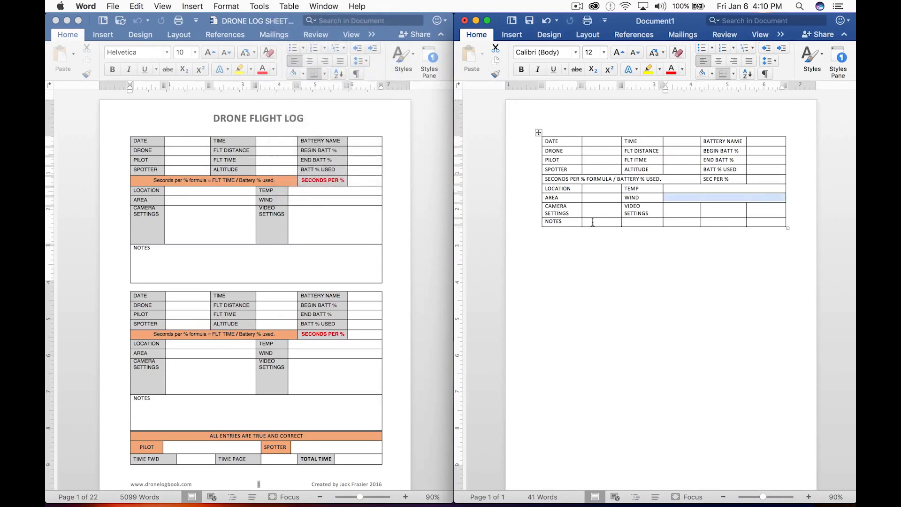
Try merging all cells of the NOTES row and undo the merge
{"action": "left_click_drag", "start_coordinate": [570, 222], "coordinate": [755, 220]}
{"action": "right_click", "coordinate": [755, 221]}
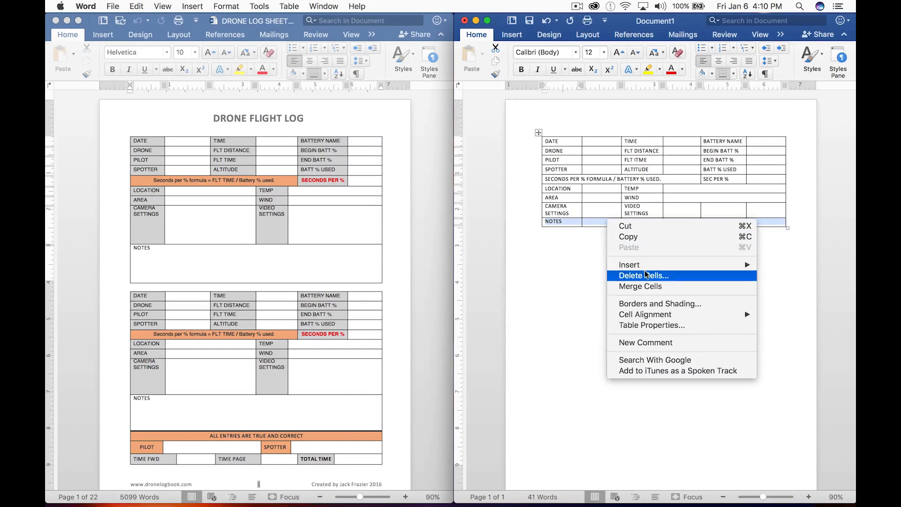
{"action": "left_click", "coordinate": [638, 286]}
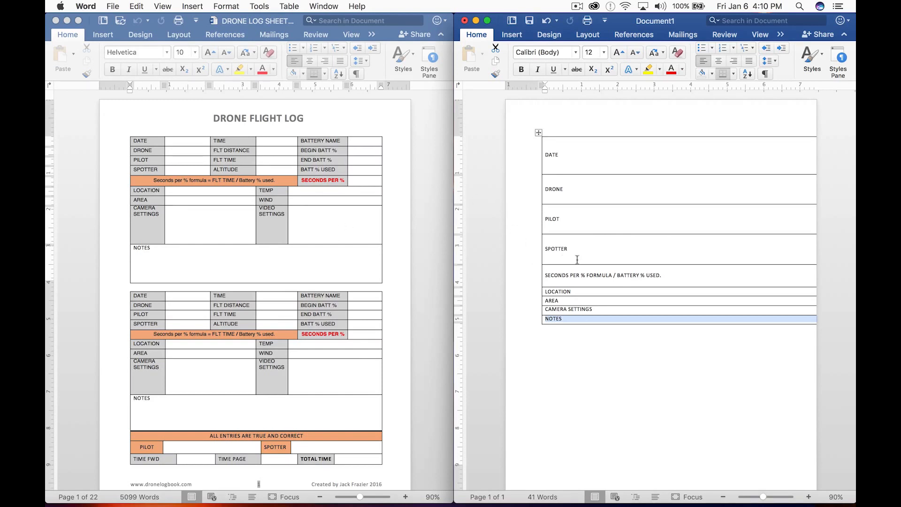
{"action": "key", "text": "super+z"}
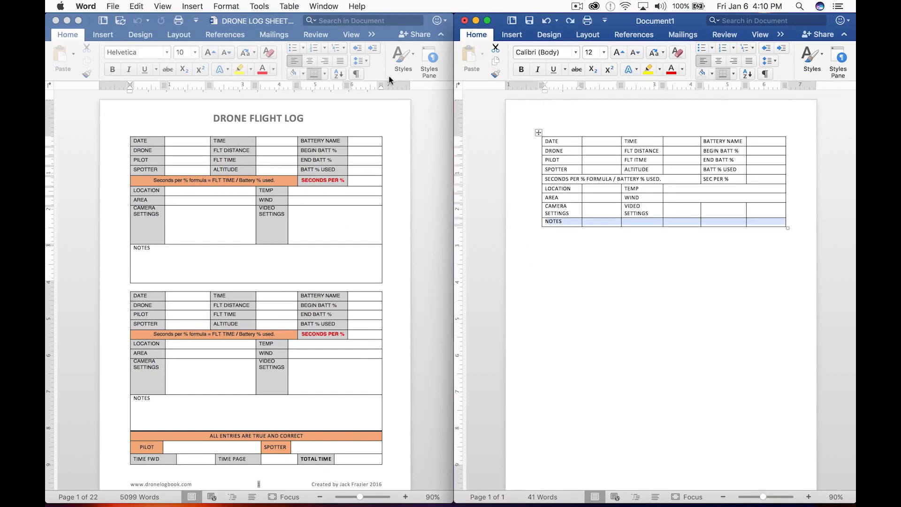
Merge the selected NOTES row into one cell and make the CAMERA SETTINGS and NOTES rows taller to match the reference sheet
{"action": "left_click", "coordinate": [289, 6]}
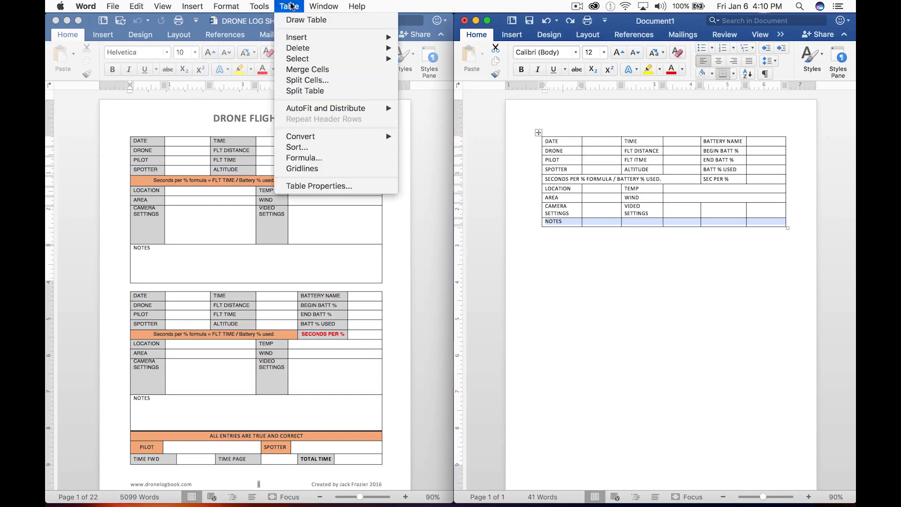
{"action": "left_click", "coordinate": [314, 69]}
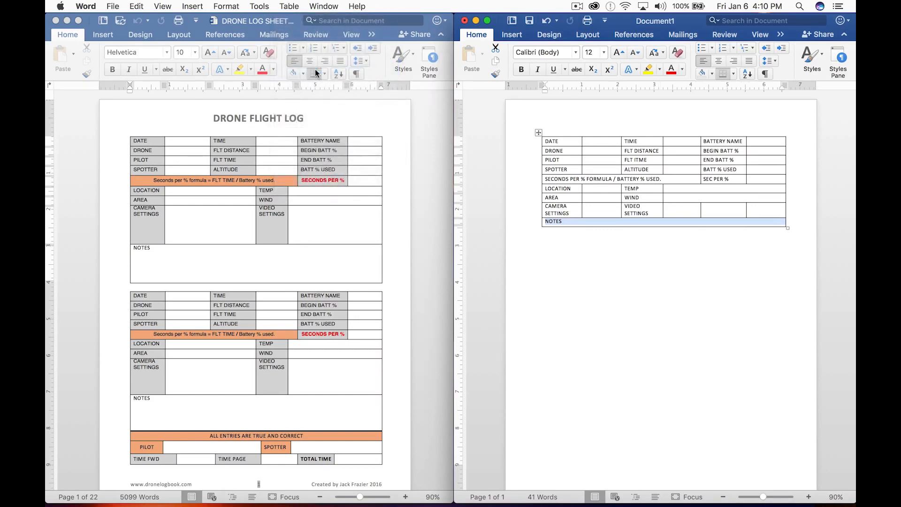
{"action": "left_click", "coordinate": [580, 228]}
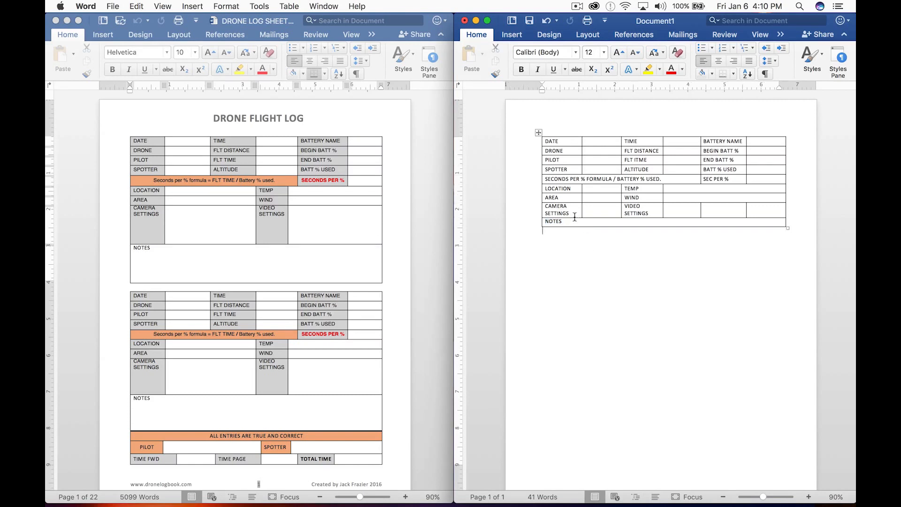
{"action": "left_click_drag", "start_coordinate": [574, 218], "coordinate": [577, 281]}
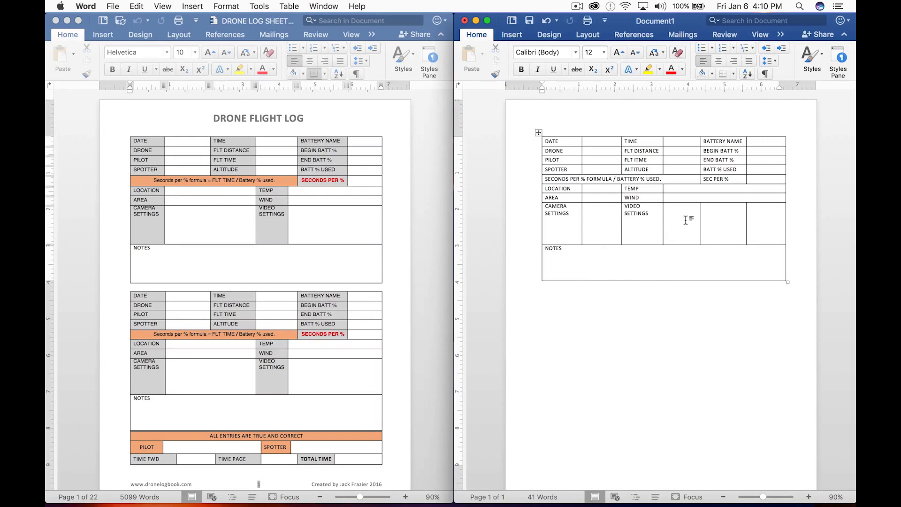
Try merging the three blank cells to the right of VIDEO SETTINGS and undo the merge
{"action": "left_click_drag", "start_coordinate": [685, 220], "coordinate": [754, 219]}
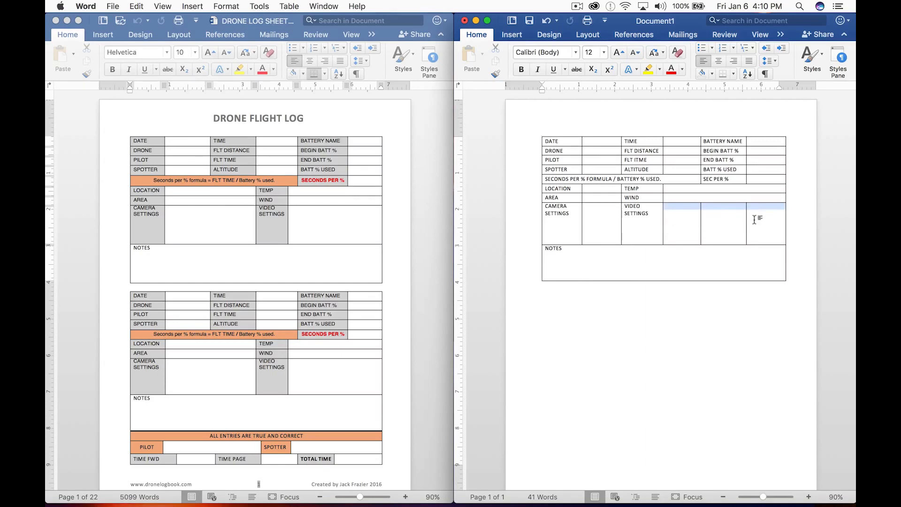
{"action": "right_click", "coordinate": [754, 219]}
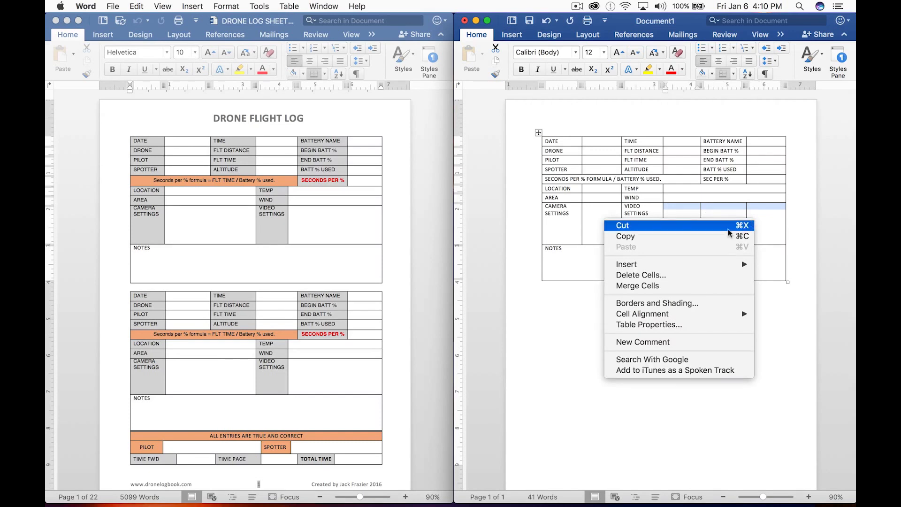
{"action": "left_click", "coordinate": [670, 286]}
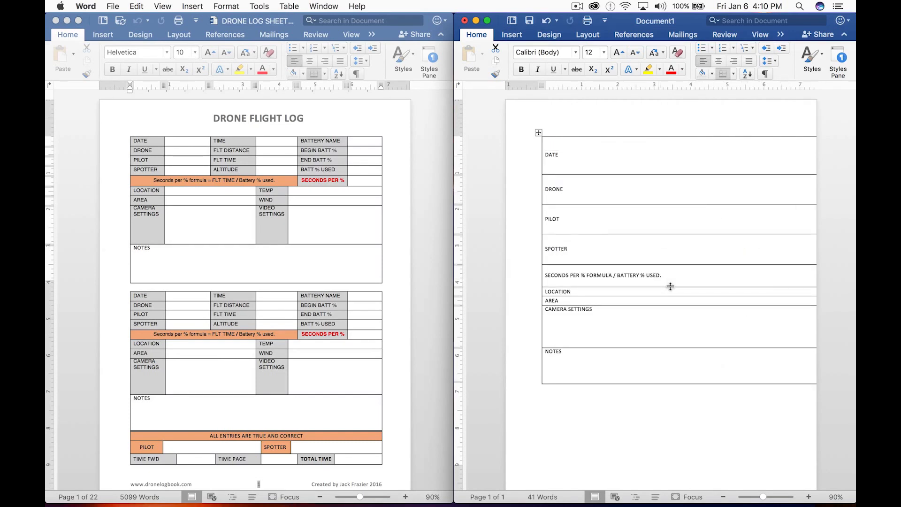
{"action": "key", "text": "super+z"}
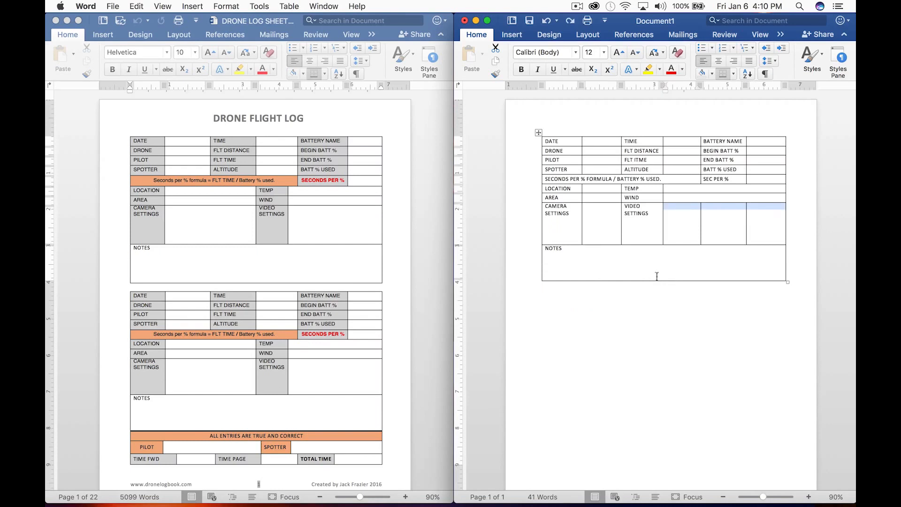
Merge the three selected blank cells beside VIDEO SETTINGS into one and adjust the column border just before TEMP
{"action": "left_click", "coordinate": [295, 7]}
{"action": "left_click", "coordinate": [322, 70]}
{"action": "left_click", "coordinate": [706, 230]}
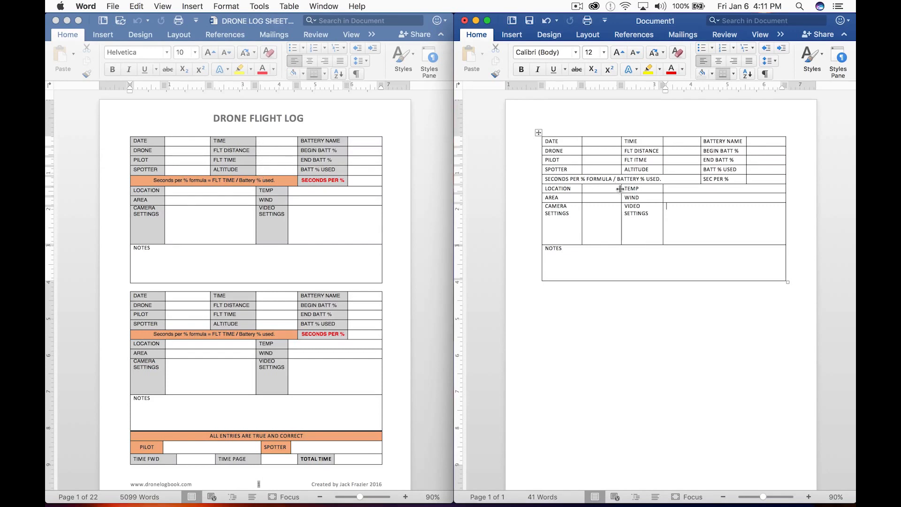
{"action": "mouse_move", "coordinate": [620, 189]}
{"action": "left_mouse_down"}
{"action": "mouse_move", "coordinate": [669, 196]}
{"action": "mouse_move", "coordinate": [616, 206]}
{"action": "mouse_move", "coordinate": [631, 193]}
{"action": "mouse_move", "coordinate": [623, 193]}
{"action": "left_mouse_up"}
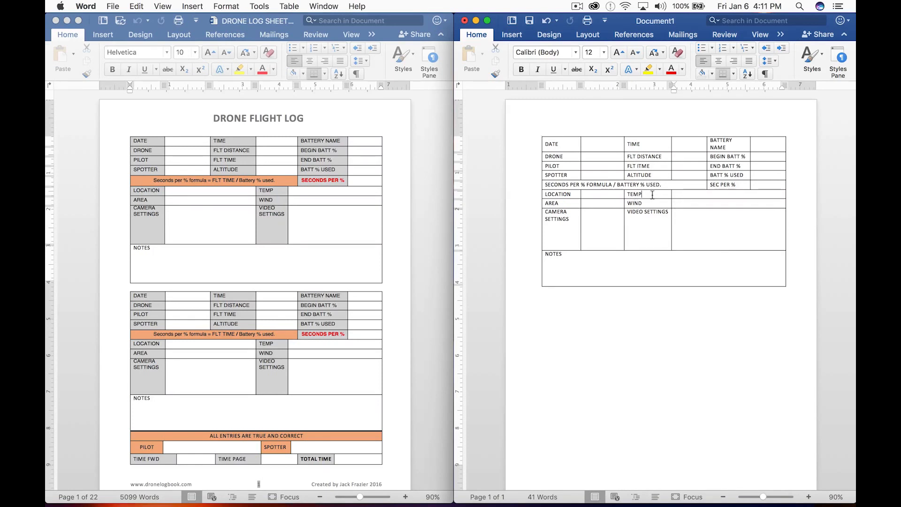
Try splitting the TEMP cell into 2 columns and 1 row and moving its border, undoing the changes
{"action": "right_click", "coordinate": [653, 195]}
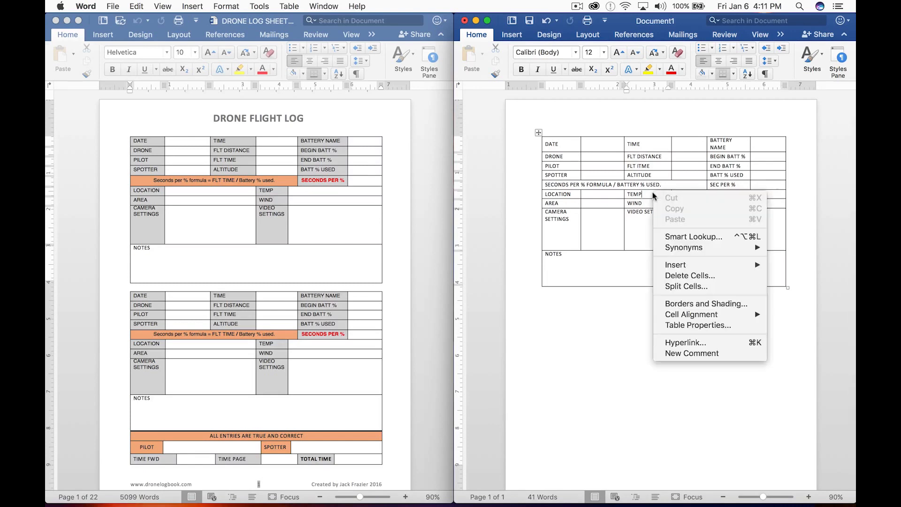
{"action": "left_click", "coordinate": [689, 286]}
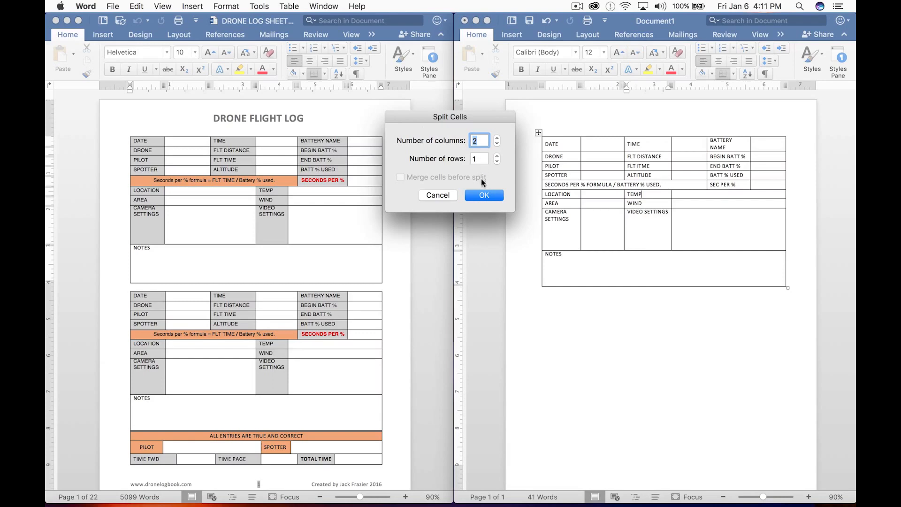
{"action": "left_click", "coordinate": [484, 195]}
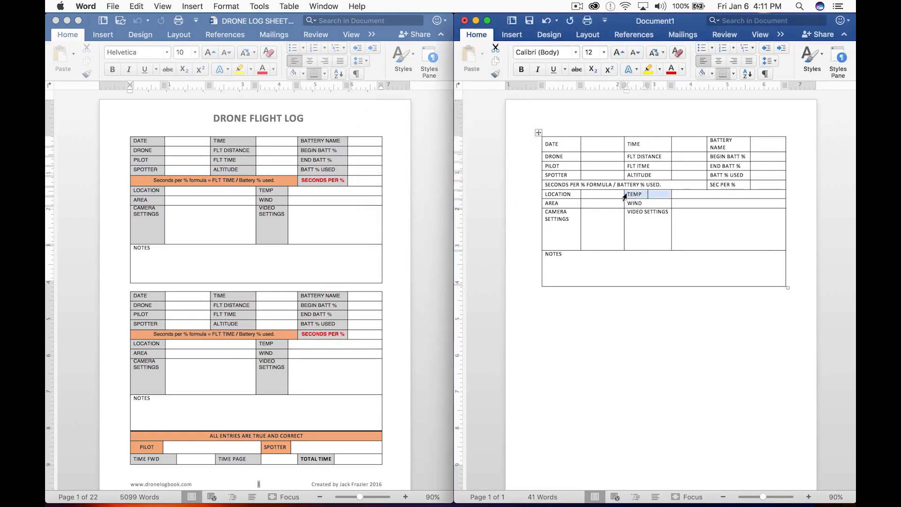
{"action": "left_click_drag", "start_coordinate": [624, 197], "coordinate": [657, 194]}
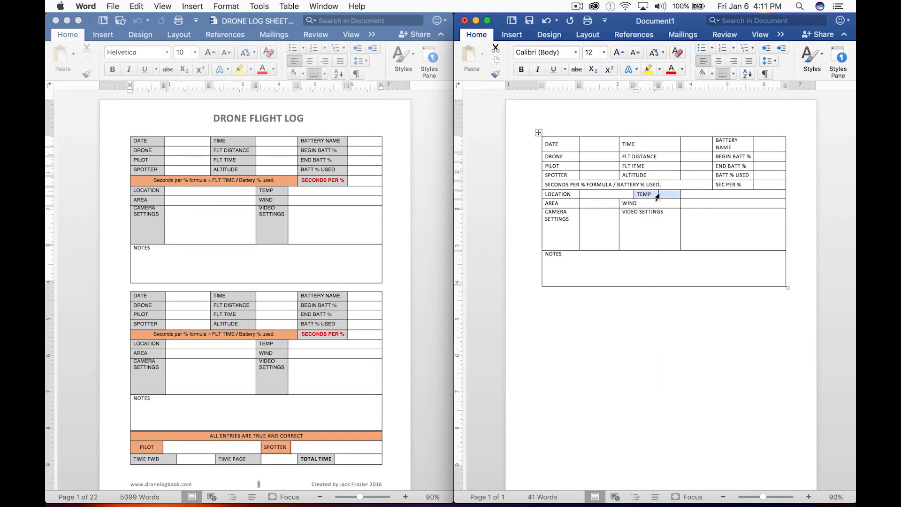
{"action": "key", "text": "super+z"}
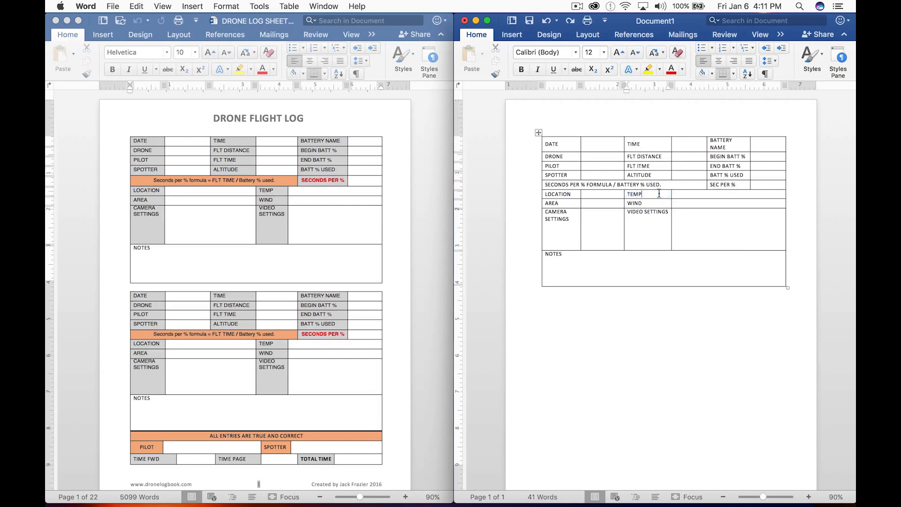
{"action": "left_click", "coordinate": [659, 194]}
{"action": "left_click_drag", "start_coordinate": [657, 195], "coordinate": [681, 195]}
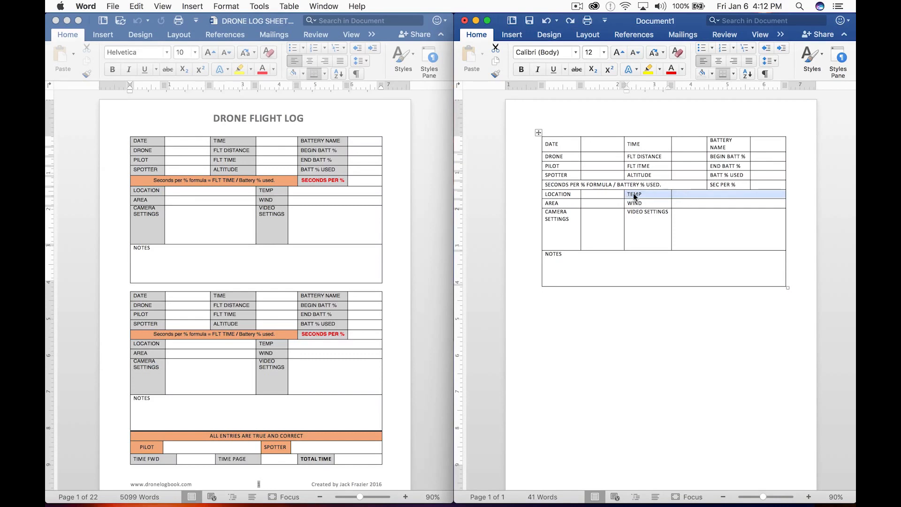
{"action": "mouse_move", "coordinate": [623, 197]}
{"action": "left_mouse_down"}
{"action": "mouse_move", "coordinate": [636, 198]}
{"action": "mouse_move", "coordinate": [614, 197]}
{"action": "mouse_move", "coordinate": [641, 196]}
{"action": "mouse_move", "coordinate": [609, 199]}
{"action": "mouse_move", "coordinate": [643, 201]}
{"action": "mouse_move", "coordinate": [624, 201]}
{"action": "left_mouse_up"}
{"action": "left_click", "coordinate": [642, 194]}
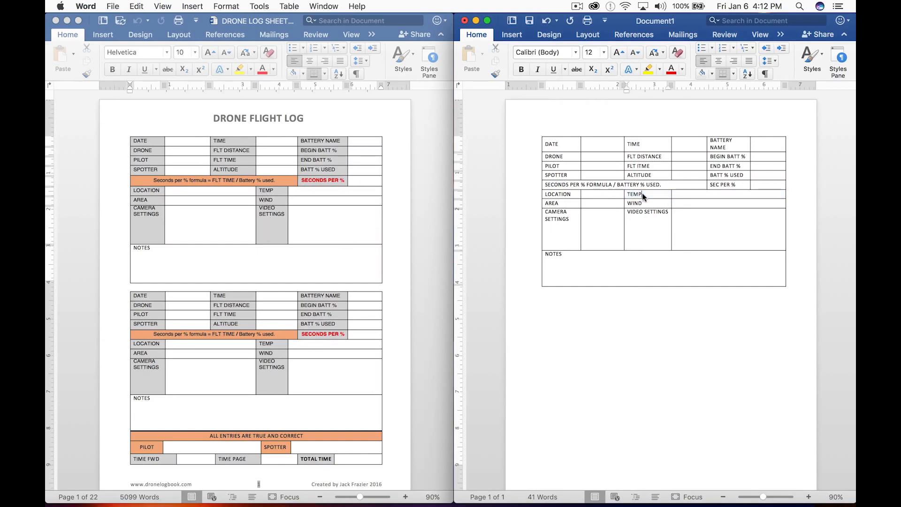
Move both borders of the TEMP, WIND and VIDEO SETTINGS cells to the right, leaving a narrower label column and wider LOCATION, AREA and CAMERA SETTINGS entry cells
{"action": "left_click_drag", "start_coordinate": [642, 193], "coordinate": [676, 227]}
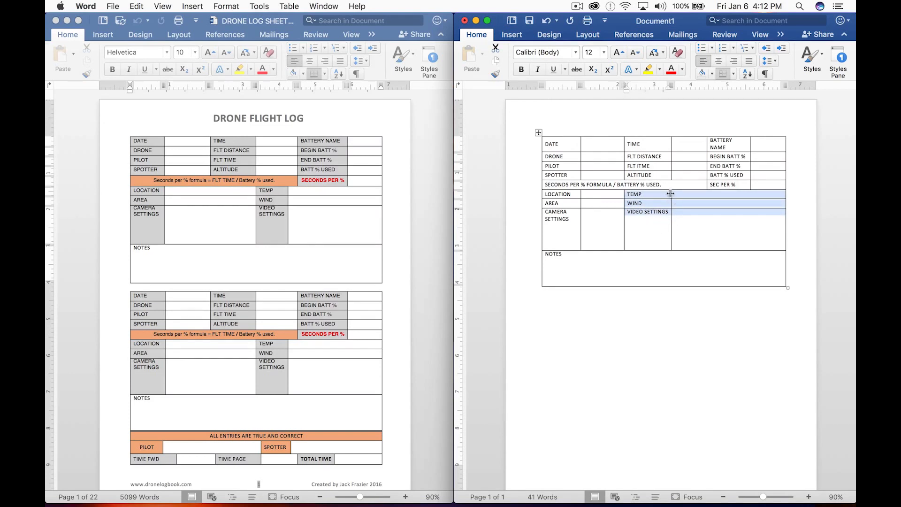
{"action": "left_click_drag", "start_coordinate": [670, 194], "coordinate": [700, 194]}
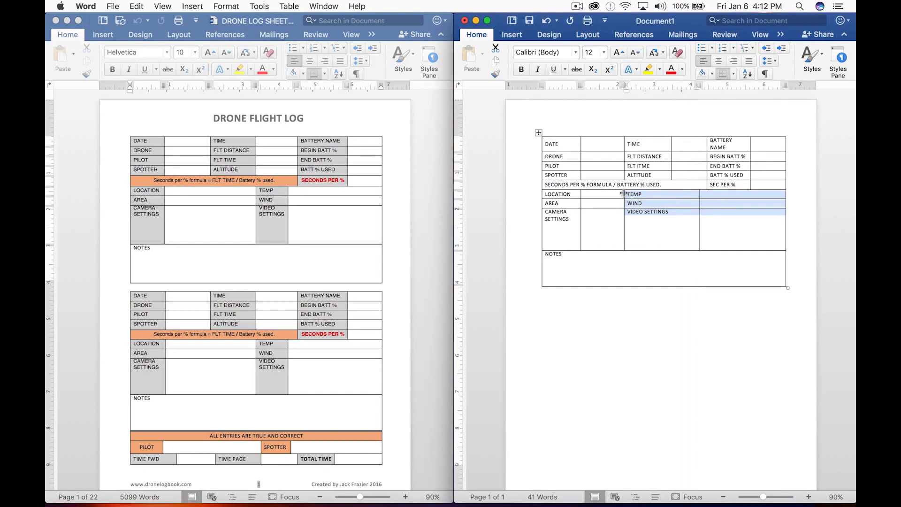
{"action": "left_click_drag", "start_coordinate": [624, 193], "coordinate": [672, 196]}
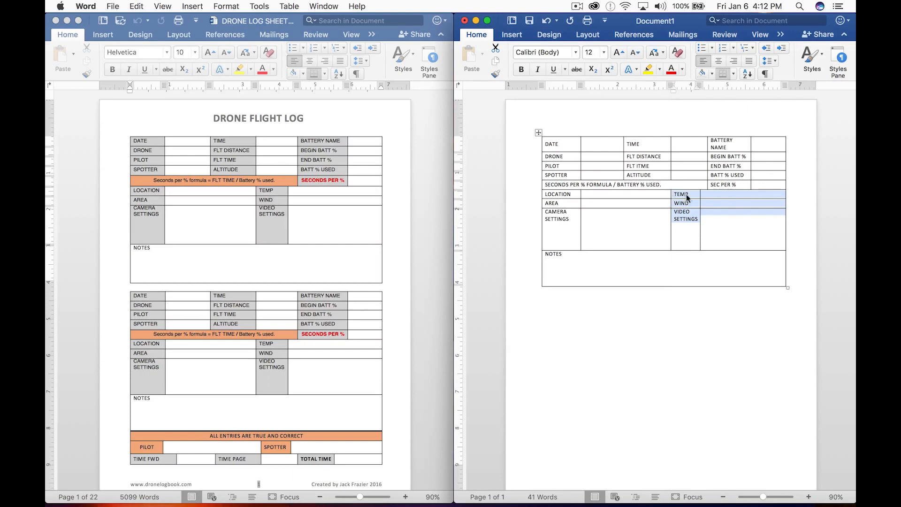
{"action": "left_click", "coordinate": [719, 235]}
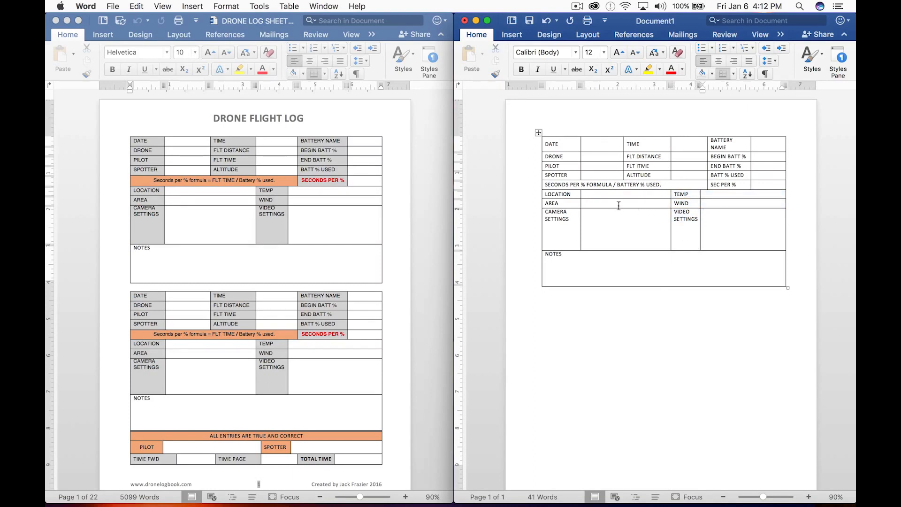
{"action": "left_click_drag", "start_coordinate": [623, 203], "coordinate": [687, 206]}
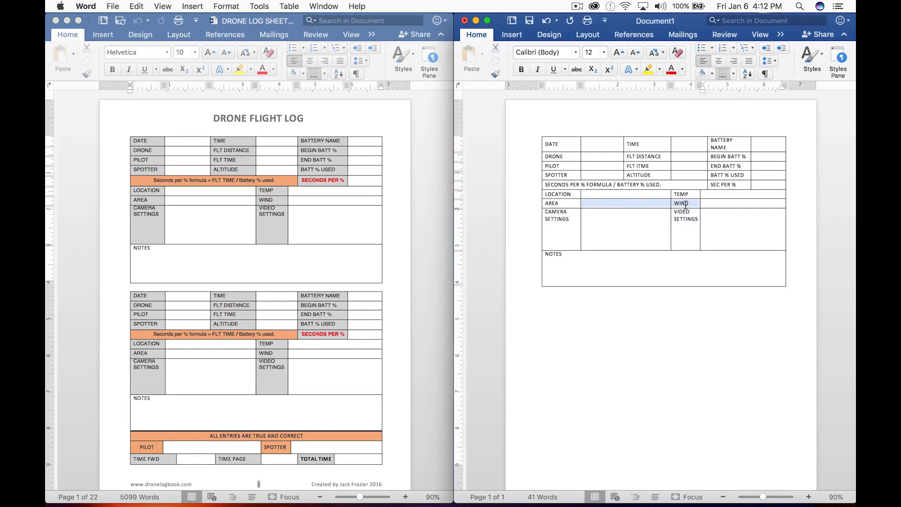
{"action": "left_click", "coordinate": [519, 203]}
{"action": "left_click", "coordinate": [516, 176]}
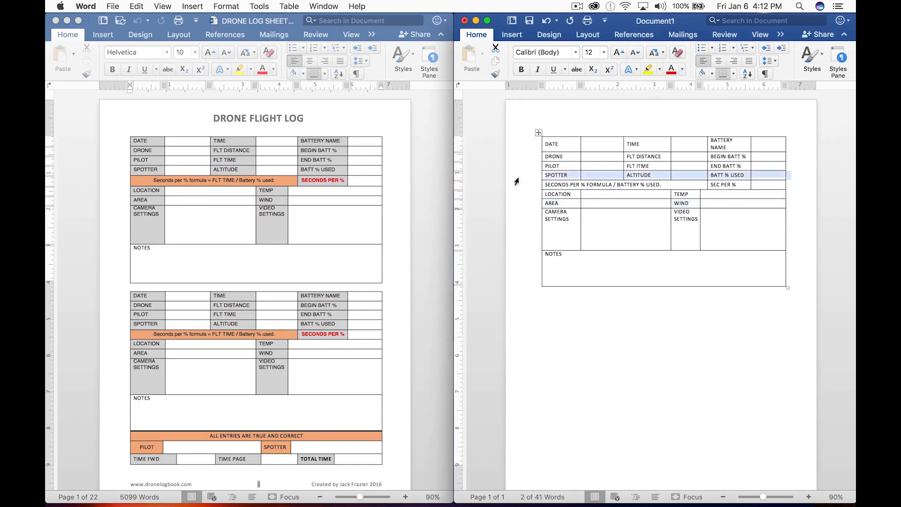
{"action": "left_click", "coordinate": [516, 159]}
{"action": "left_click", "coordinate": [516, 195]}
Select the CAMERA SETTINGS row and shift the border before VIDEO SETTINGS slightly to the left
{"action": "left_click", "coordinate": [518, 216]}
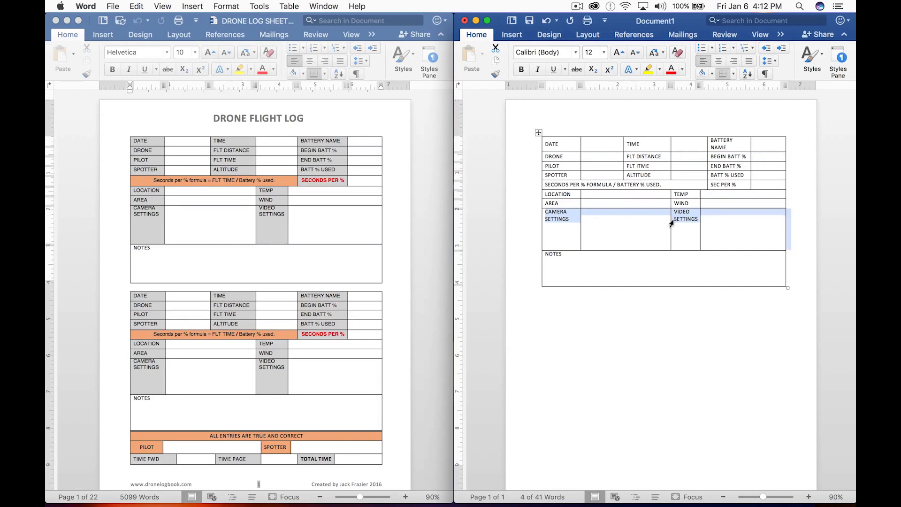
{"action": "mouse_move", "coordinate": [669, 219]}
{"action": "left_mouse_down"}
{"action": "mouse_move", "coordinate": [674, 224]}
{"action": "mouse_move", "coordinate": [645, 226]}
{"action": "mouse_move", "coordinate": [674, 228]}
{"action": "left_mouse_up"}
{"action": "left_click_drag", "start_coordinate": [668, 226], "coordinate": [664, 225]}
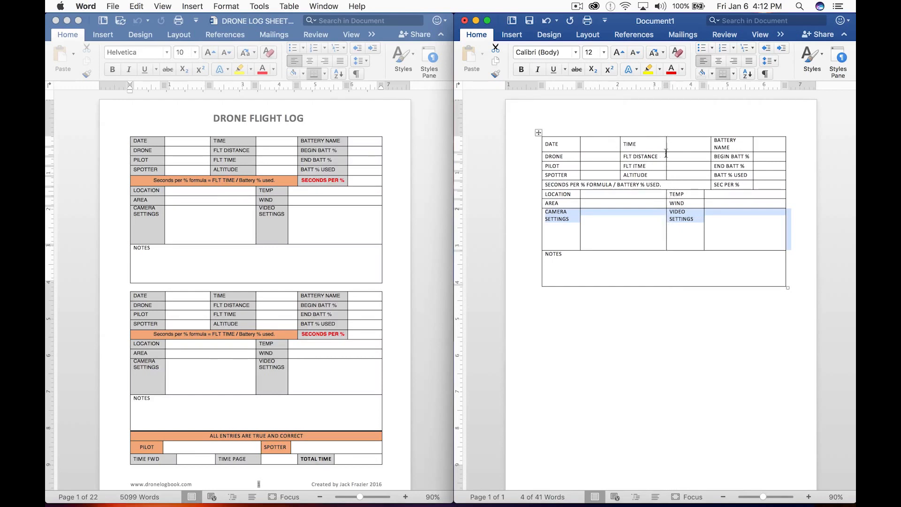
{"action": "left_click", "coordinate": [567, 123]}
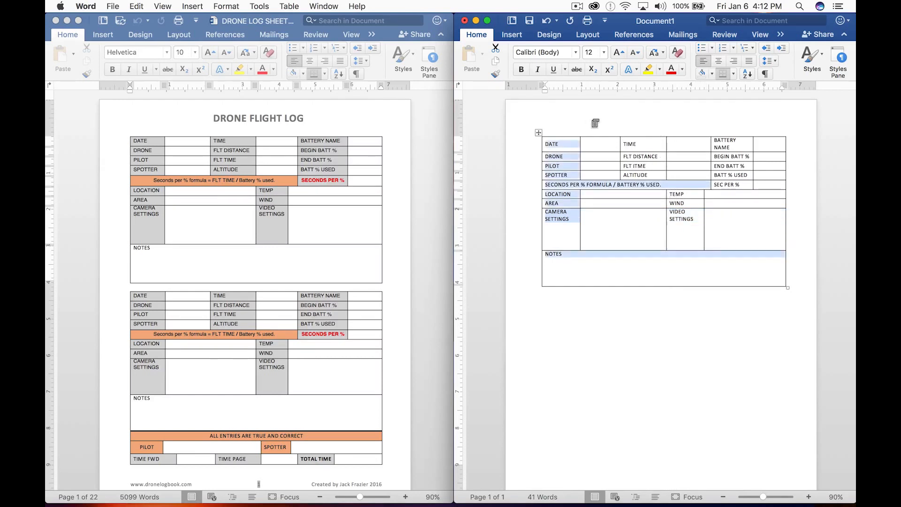
{"action": "left_click", "coordinate": [595, 123]}
{"action": "left_click", "coordinate": [636, 108]}
{"action": "left_click", "coordinate": [680, 123]}
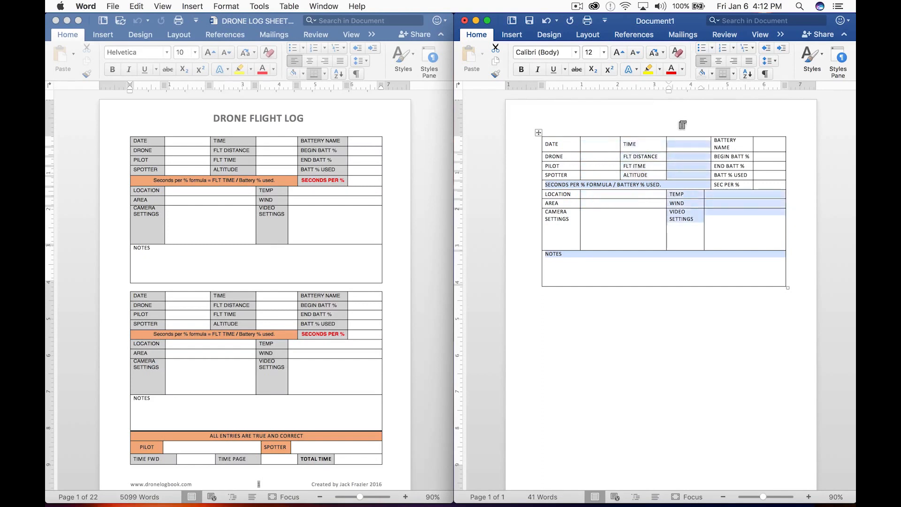
{"action": "left_click", "coordinate": [725, 123]}
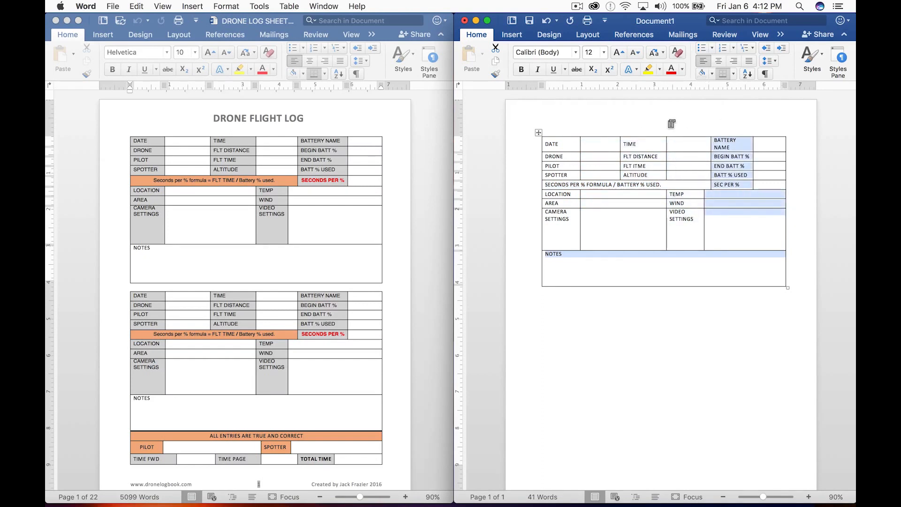
{"action": "left_click", "coordinate": [680, 125]}
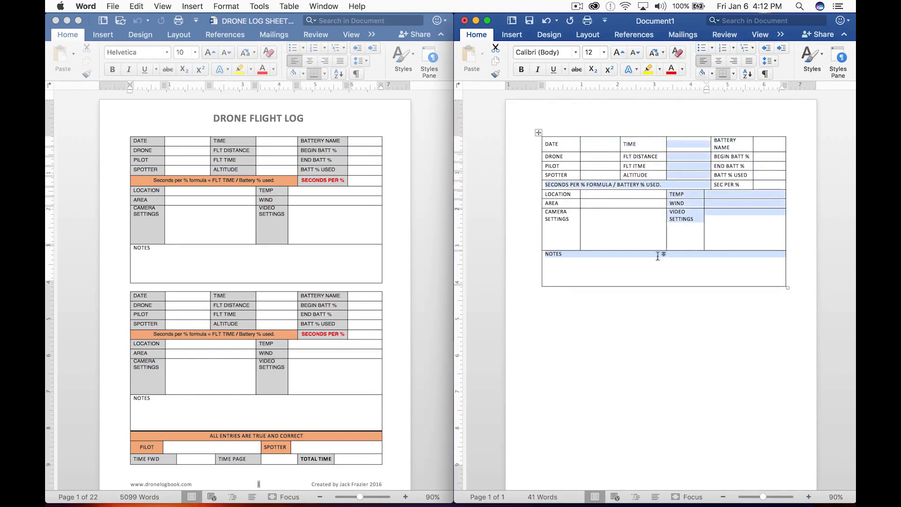
Close the practice document without saving its changes, leaving the finished reference sheet open
{"action": "left_click", "coordinate": [643, 233]}
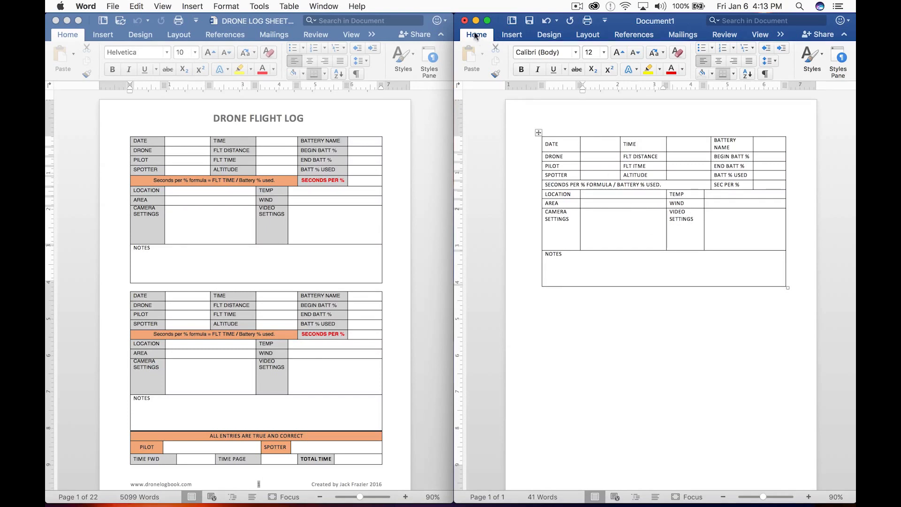
{"action": "left_click", "coordinate": [112, 7]}
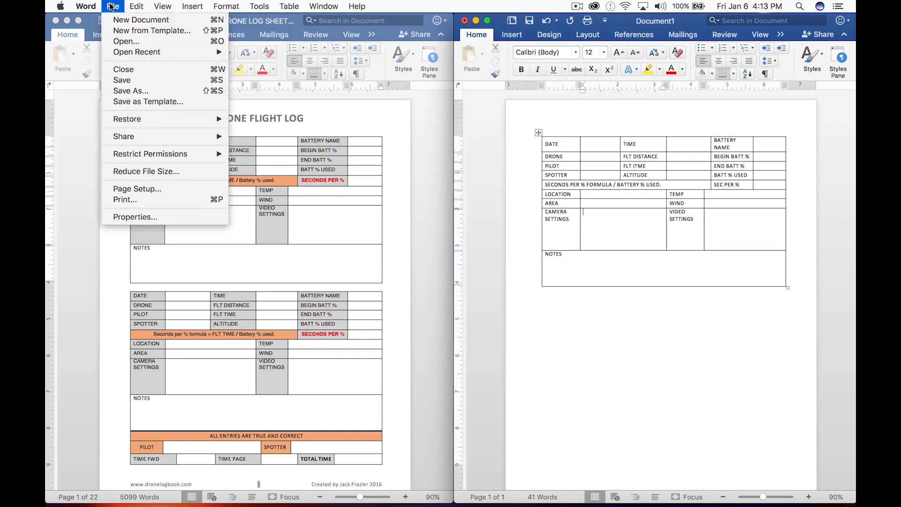
{"action": "left_click", "coordinate": [132, 70]}
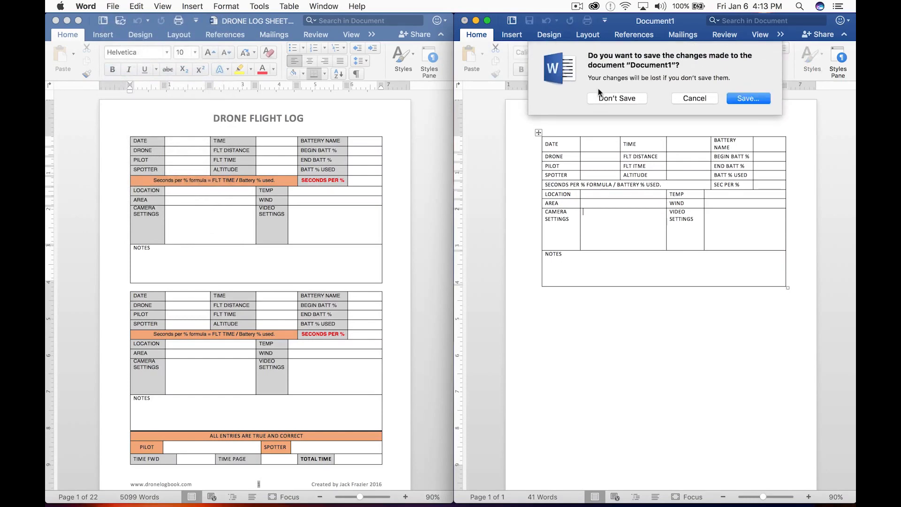
{"action": "left_click", "coordinate": [617, 98]}
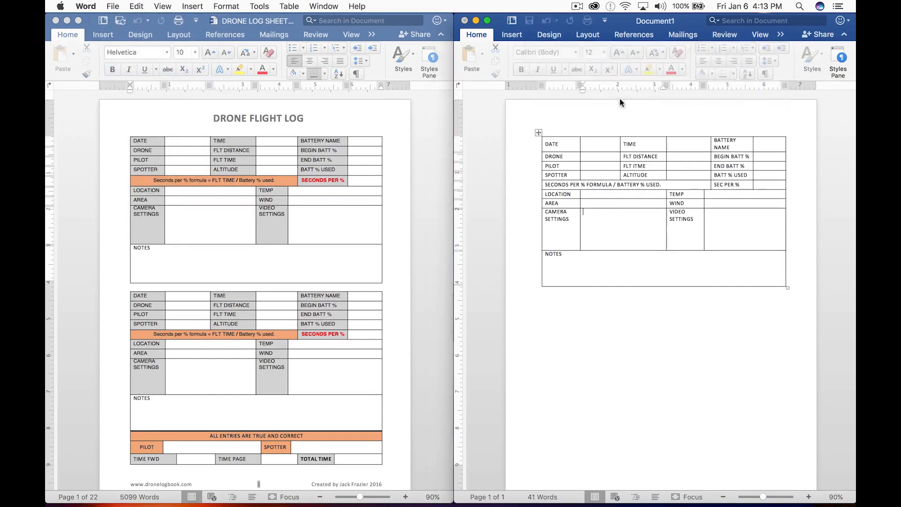
Create a new blank document, insert a table of 6 columns and 8 rows, and append a ninth row
{"action": "left_click", "coordinate": [113, 7]}
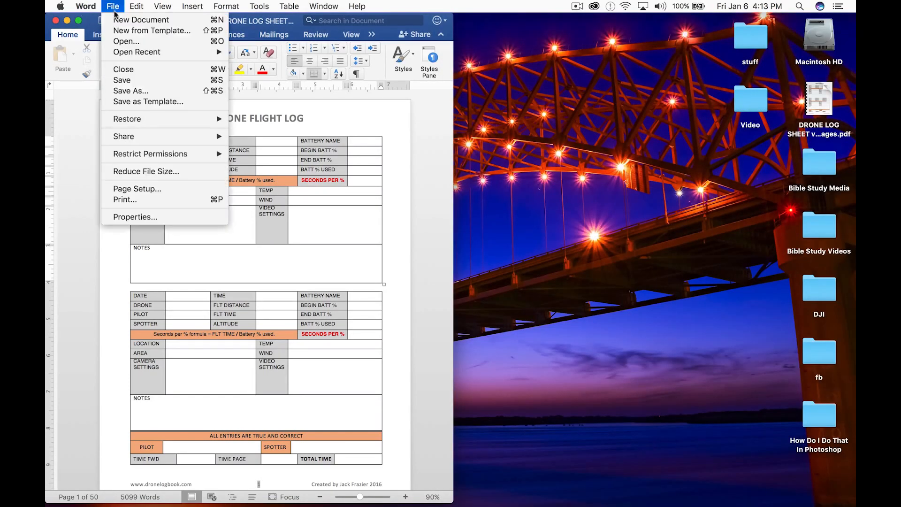
{"action": "left_click", "coordinate": [121, 19]}
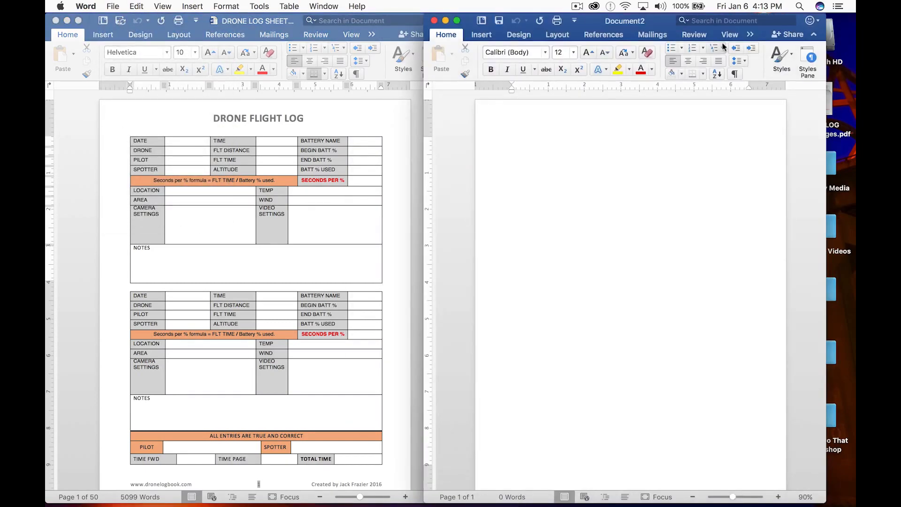
{"action": "left_click", "coordinate": [480, 34]}
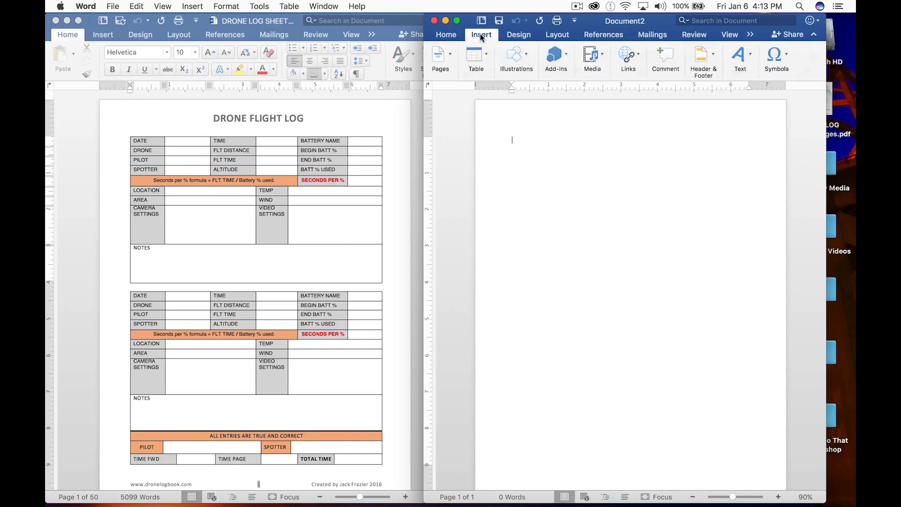
{"action": "left_click", "coordinate": [487, 57]}
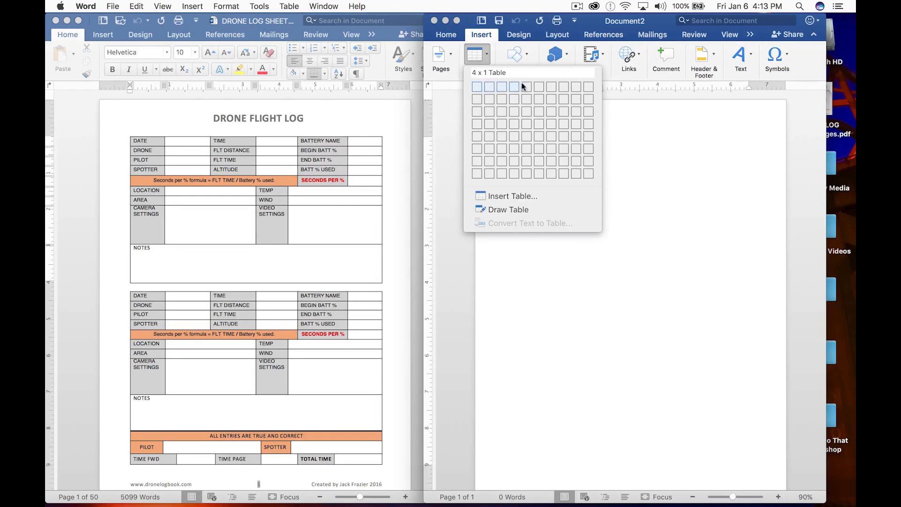
{"action": "left_click", "coordinate": [540, 176]}
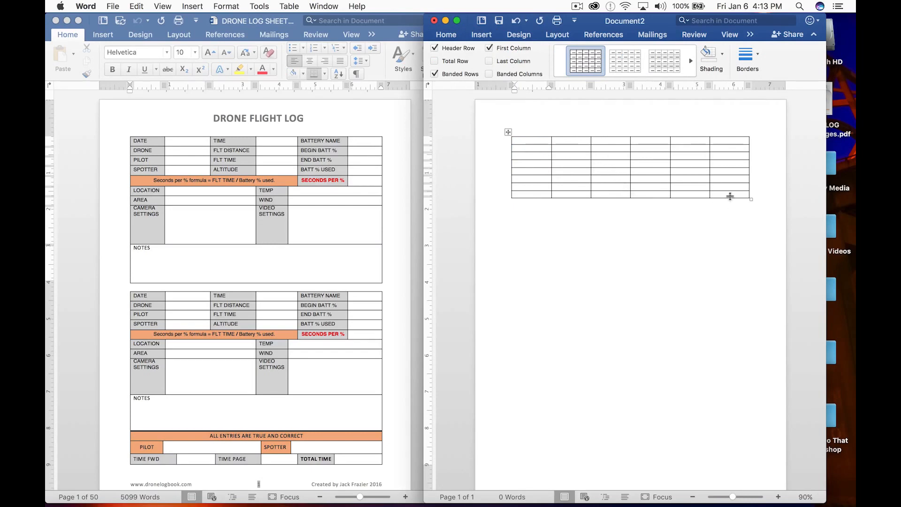
{"action": "left_click", "coordinate": [732, 195]}
{"action": "key", "text": "Tab"}
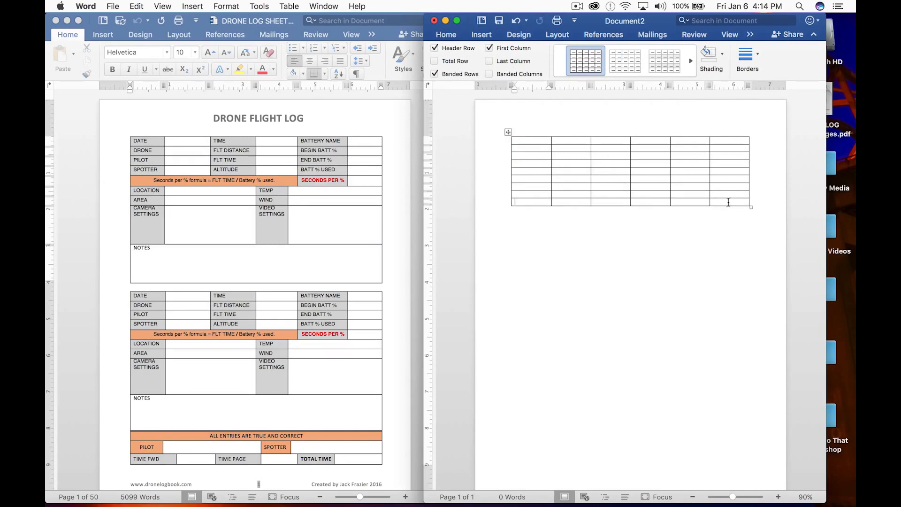
Widen the document window to reach the table layout settings and set the height of all table rows to 0.25"
{"action": "left_click", "coordinate": [558, 37]}
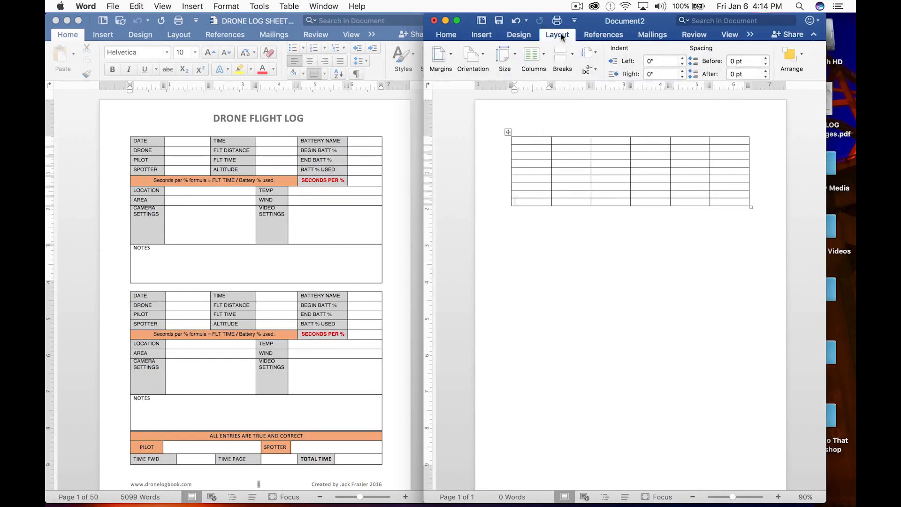
{"action": "left_click", "coordinate": [446, 35]}
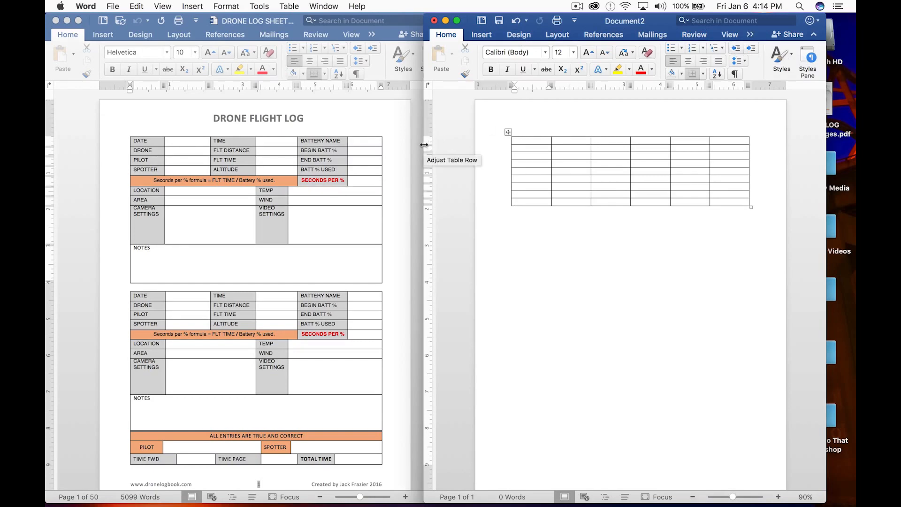
{"action": "left_click_drag", "start_coordinate": [413, 143], "coordinate": [241, 165]}
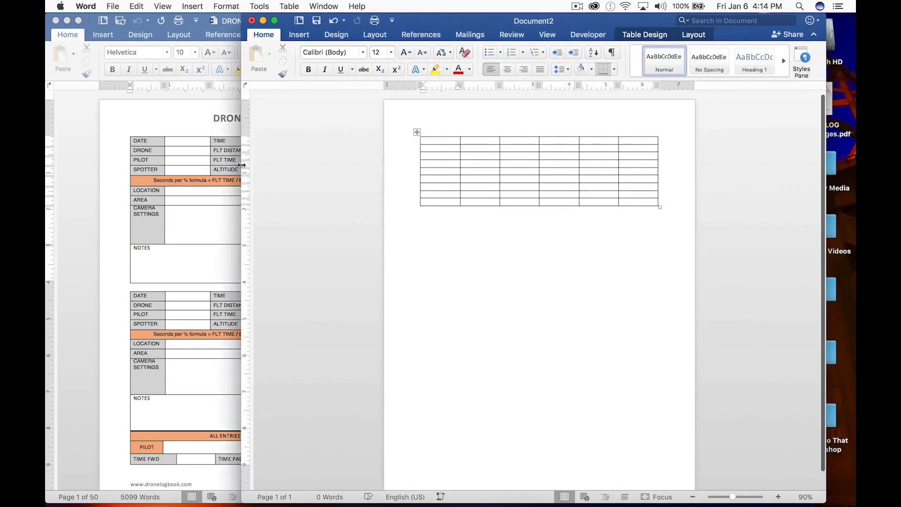
{"action": "left_click", "coordinate": [694, 36]}
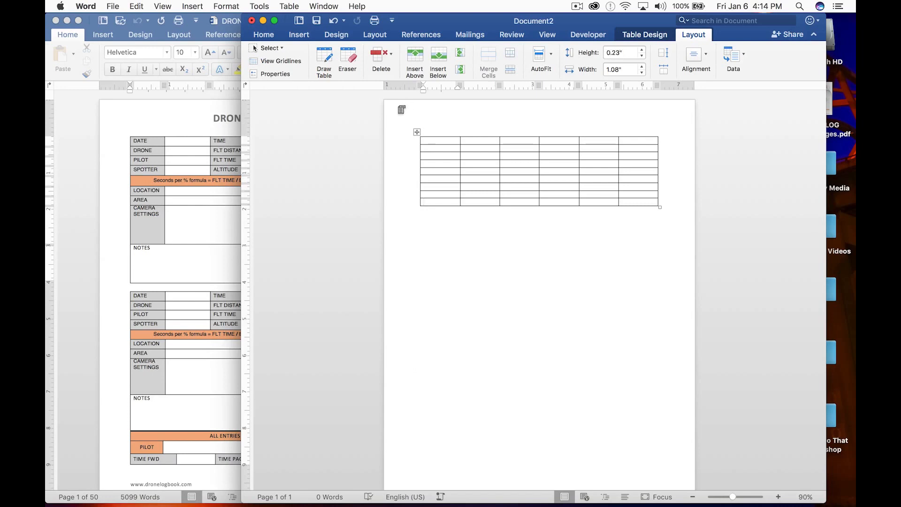
{"action": "left_click", "coordinate": [416, 133]}
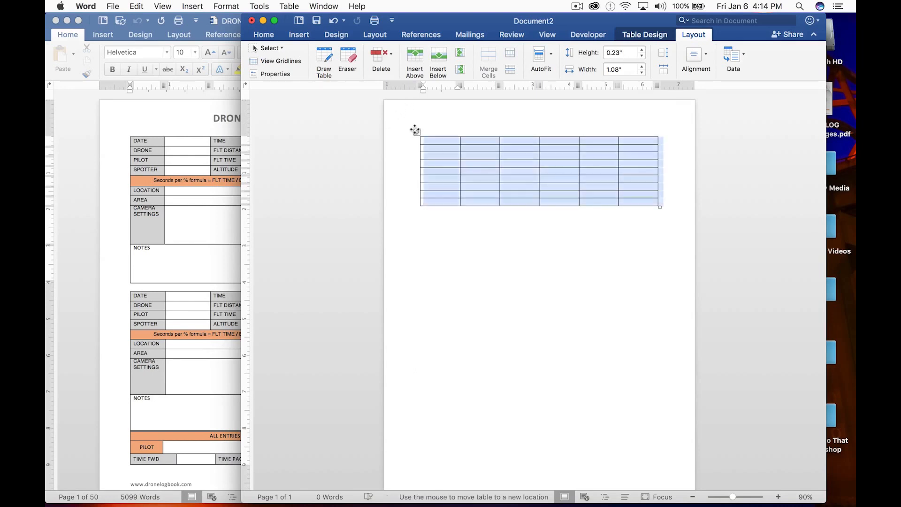
{"action": "left_click", "coordinate": [617, 54]}
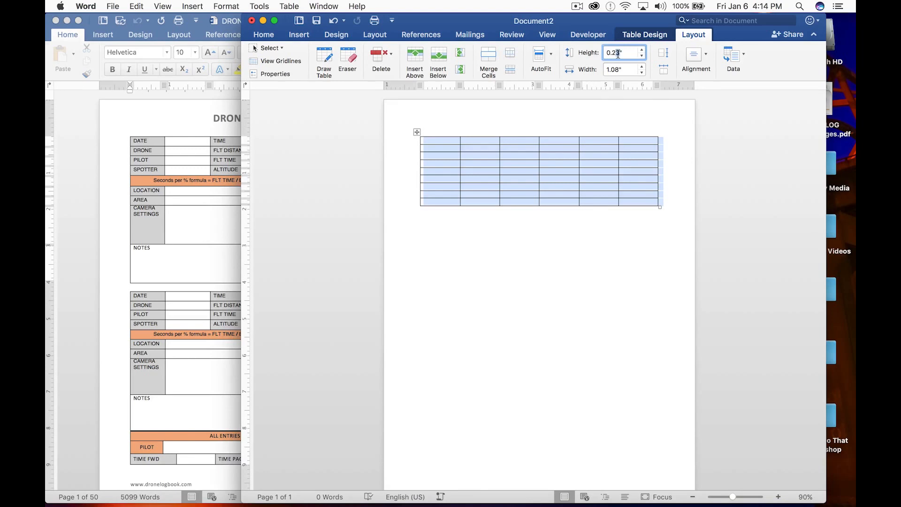
{"action": "key", "text": "Return"}
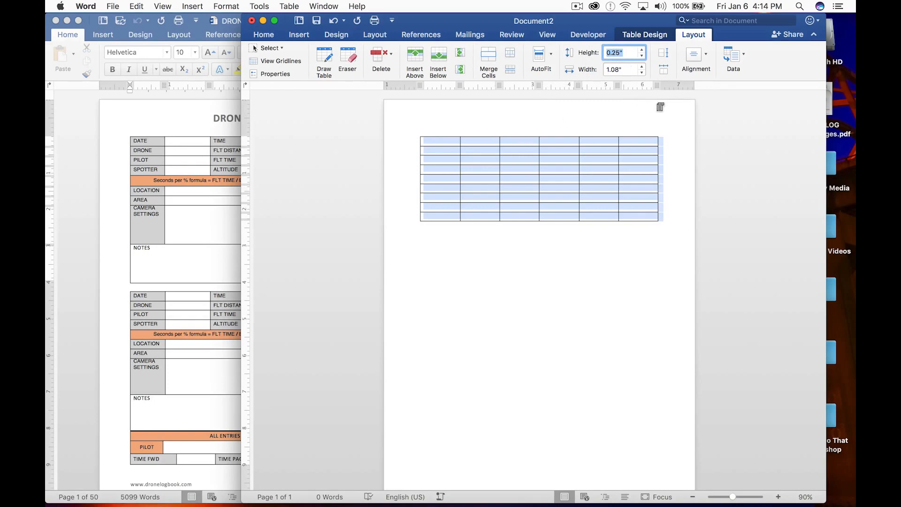
Examine the table alignment, merge and AutoFit options at different window widths, leaving the document window beside the reference sheet
{"action": "left_click", "coordinate": [706, 59]}
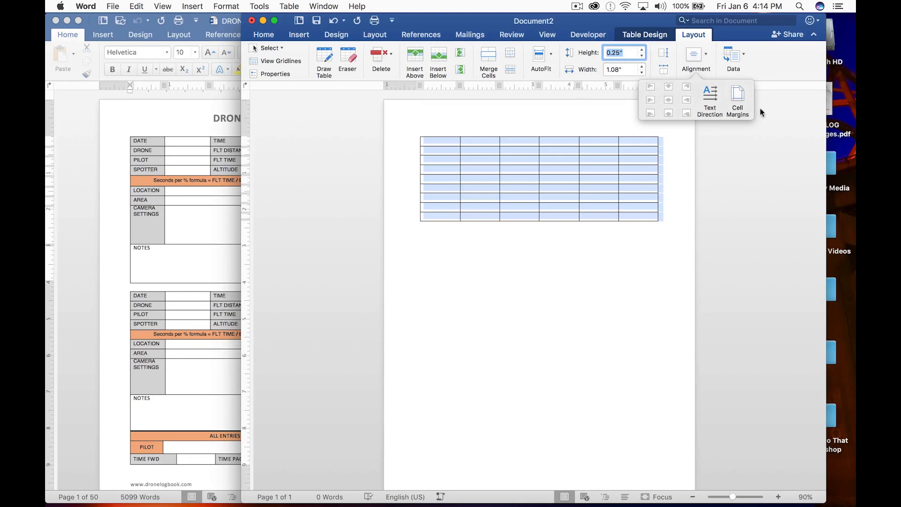
{"action": "left_click", "coordinate": [342, 137]}
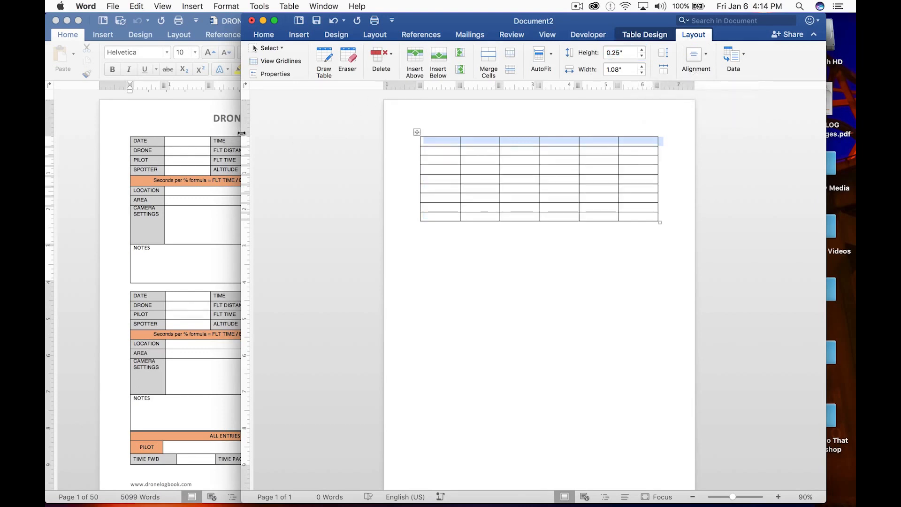
{"action": "left_click_drag", "start_coordinate": [241, 132], "coordinate": [136, 133]}
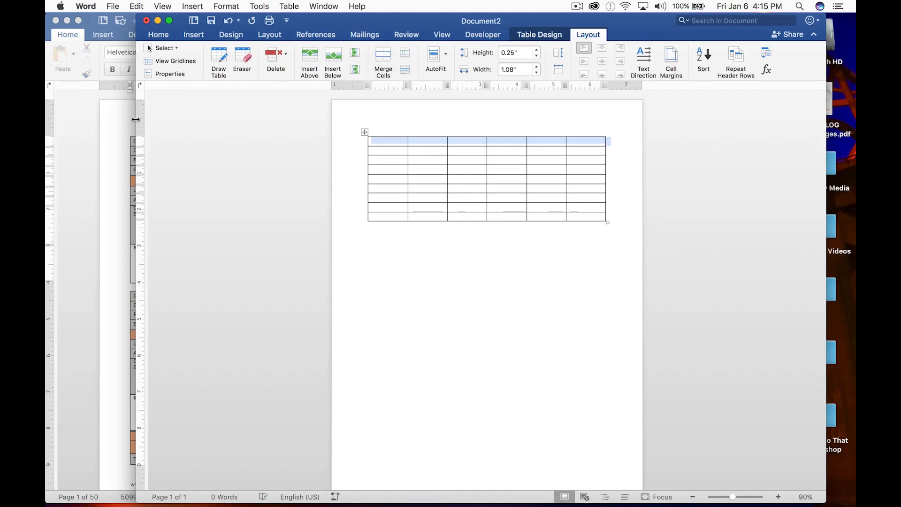
{"action": "left_click_drag", "start_coordinate": [136, 119], "coordinate": [428, 113]}
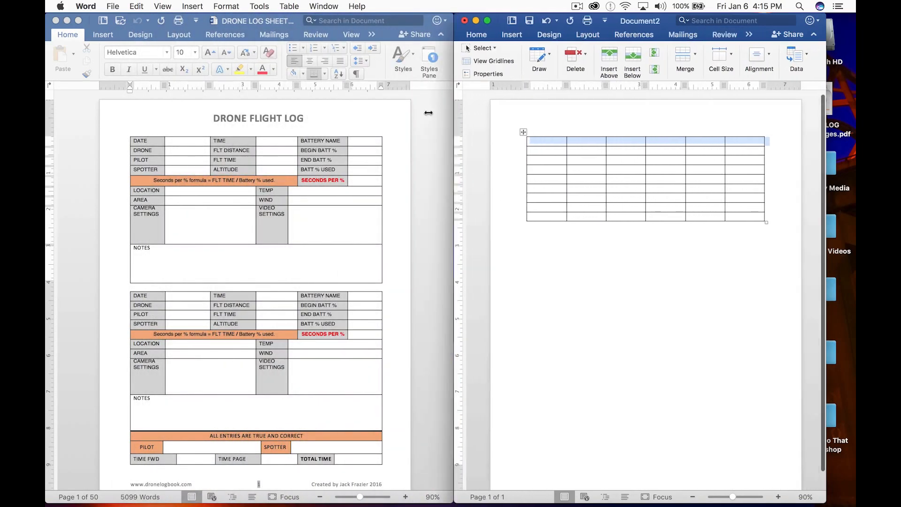
{"action": "left_click", "coordinate": [698, 55]}
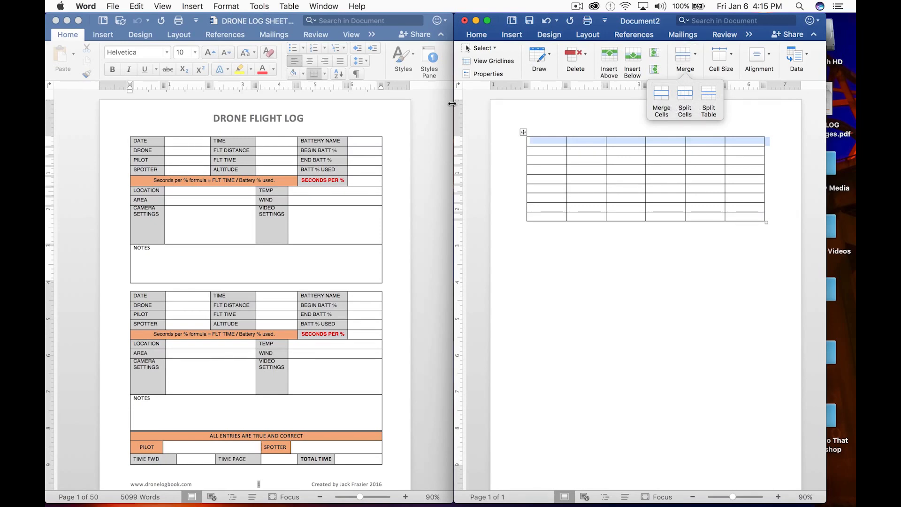
{"action": "left_click_drag", "start_coordinate": [451, 104], "coordinate": [56, 116]}
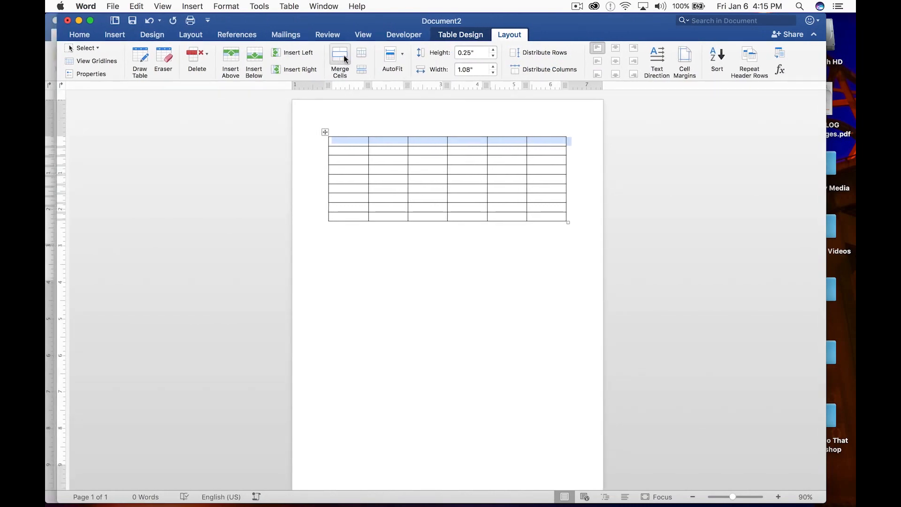
{"action": "left_click", "coordinate": [403, 55]}
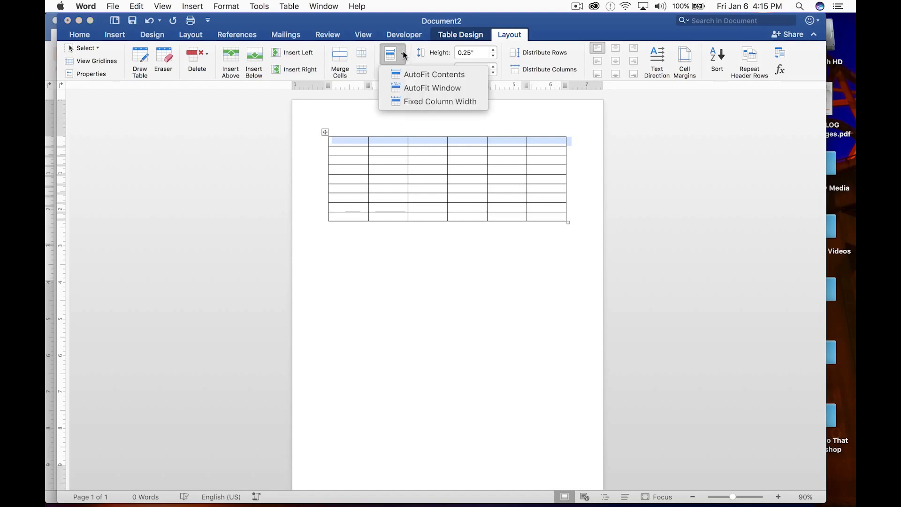
{"action": "left_click", "coordinate": [404, 55]}
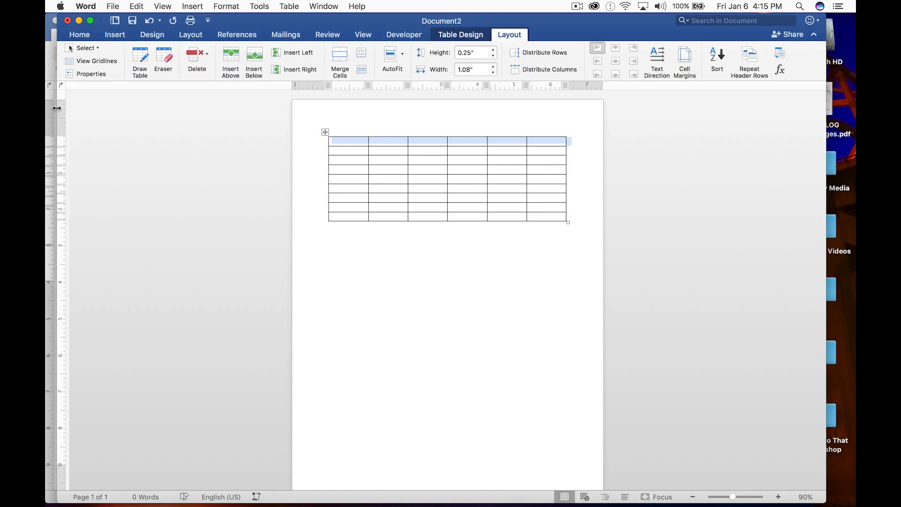
{"action": "left_click_drag", "start_coordinate": [56, 108], "coordinate": [449, 113]}
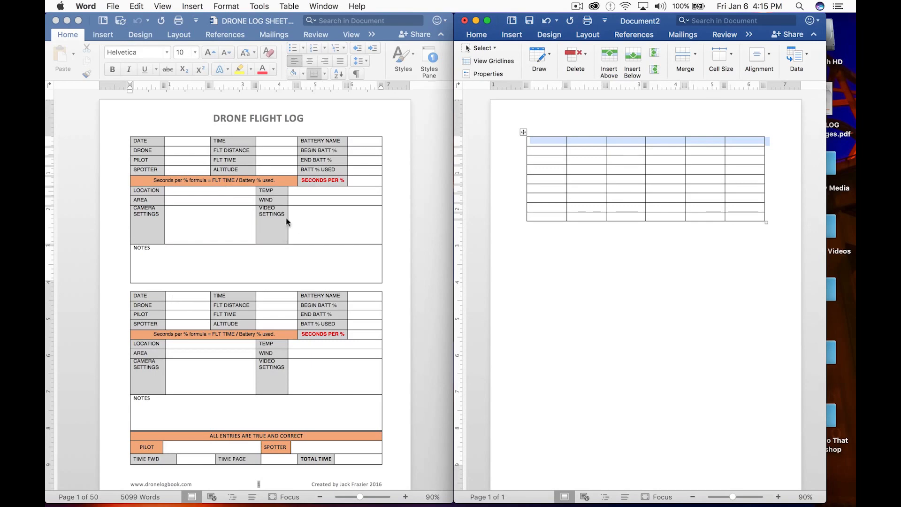
Fill the first, third and fifth columns with the reference sheet's labels, starting with DATE, DRONE, PILOT and SPOTTER down the first column
{"action": "left_click", "coordinate": [548, 140]}
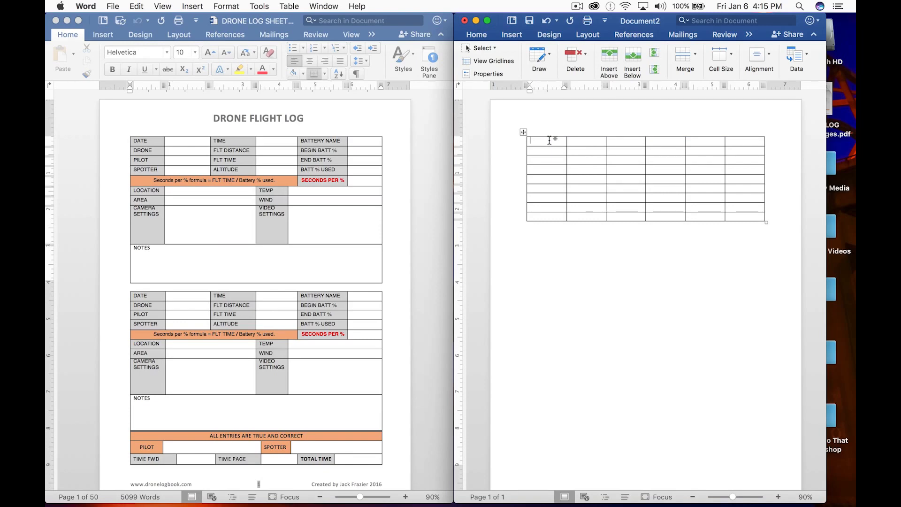
{"action": "type", "text": "DATE"}
{"action": "key", "text": "Down"}
{"action": "type", "text": "DRONE"}
{"action": "type", "text": "PILOT"}
{"action": "key", "text": "Down"}
{"action": "type", "text": "SPOTTER"}
{"action": "left_click", "coordinate": [616, 141]}
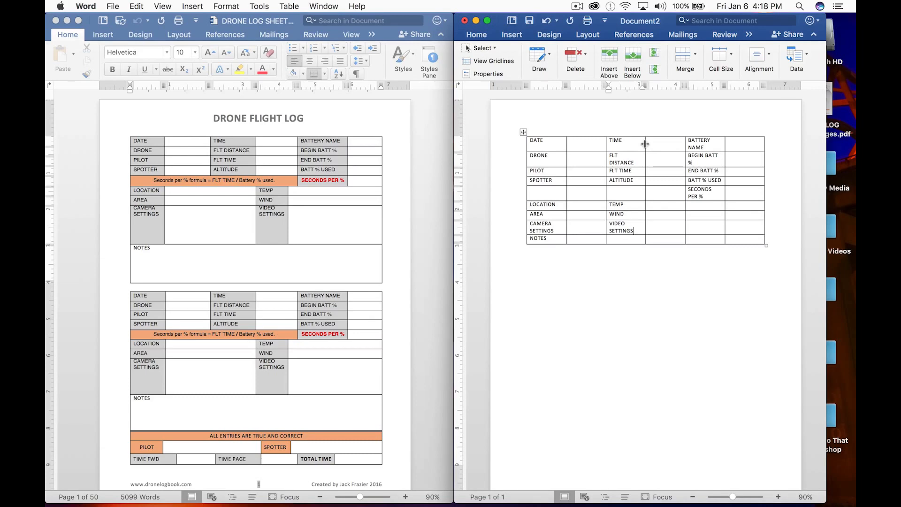
Widen the third and fifth columns to fit their labels on one line, and merge the four blank cells before SECONDS PER %
{"action": "left_click_drag", "start_coordinate": [646, 143], "coordinate": [652, 144]}
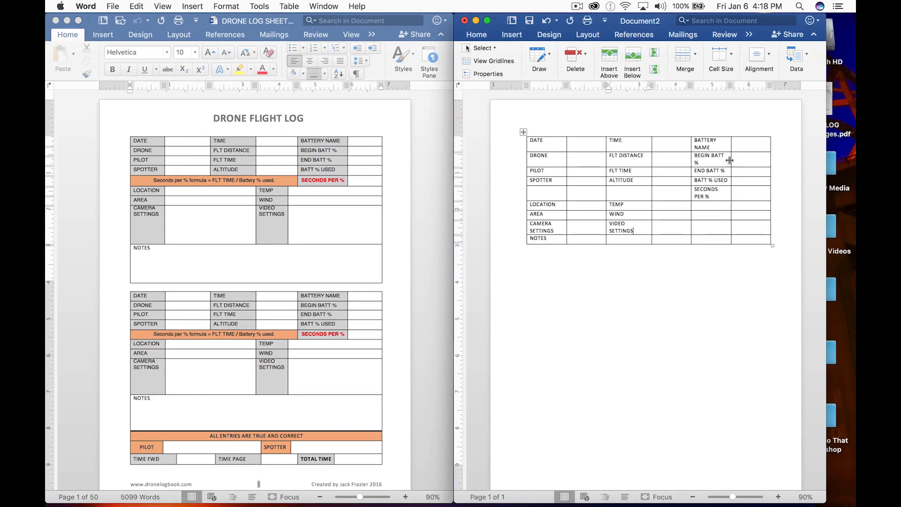
{"action": "left_click_drag", "start_coordinate": [730, 160], "coordinate": [737, 161]}
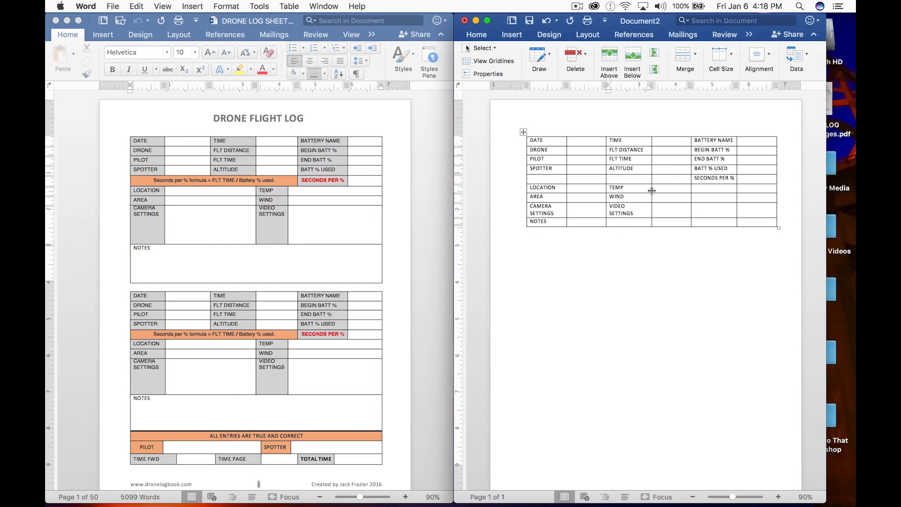
{"action": "left_click_drag", "start_coordinate": [551, 179], "coordinate": [659, 176]}
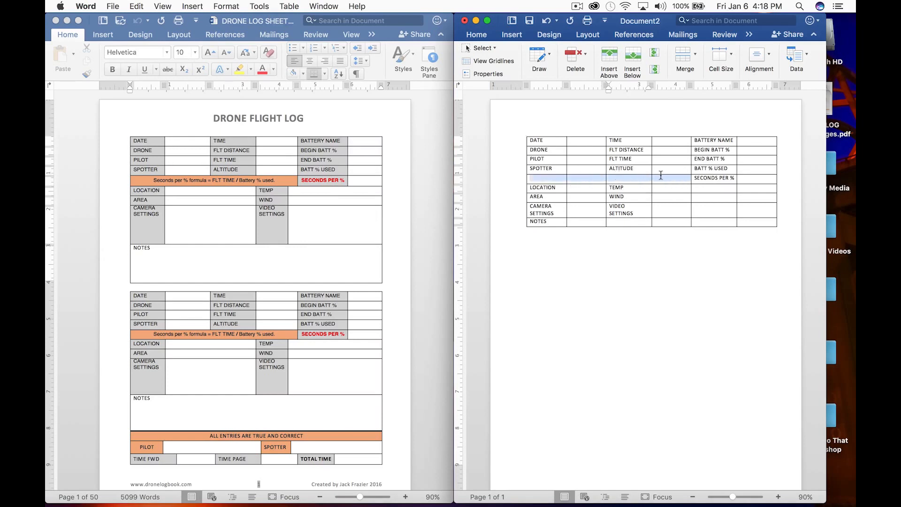
{"action": "left_click", "coordinate": [694, 55]}
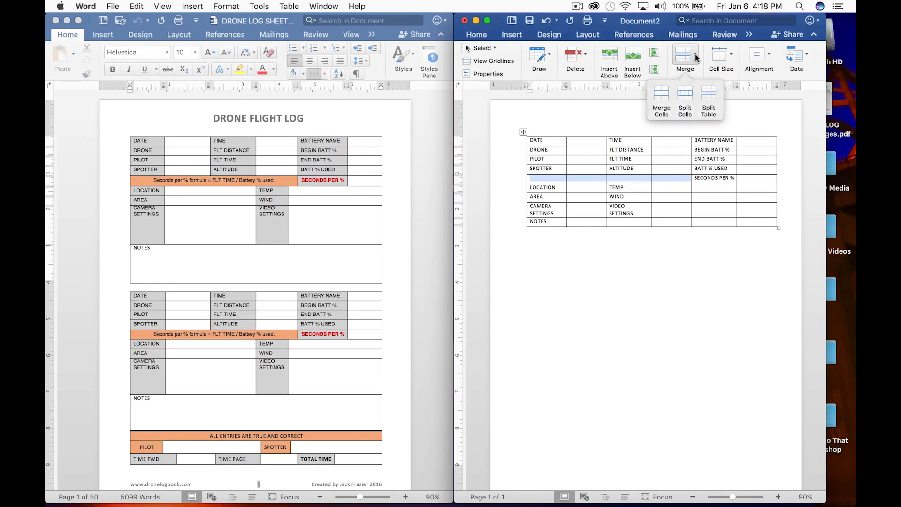
{"action": "left_click", "coordinate": [660, 97]}
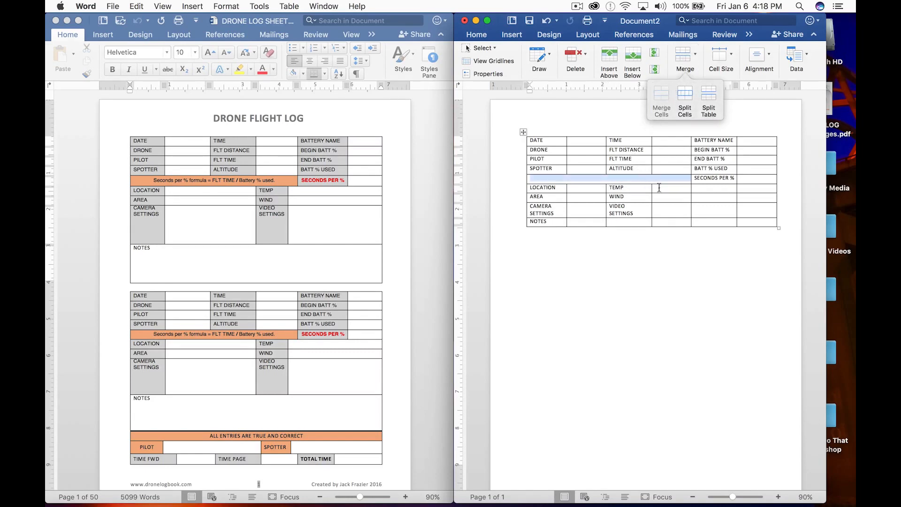
{"action": "left_click_drag", "start_coordinate": [660, 187], "coordinate": [744, 204]}
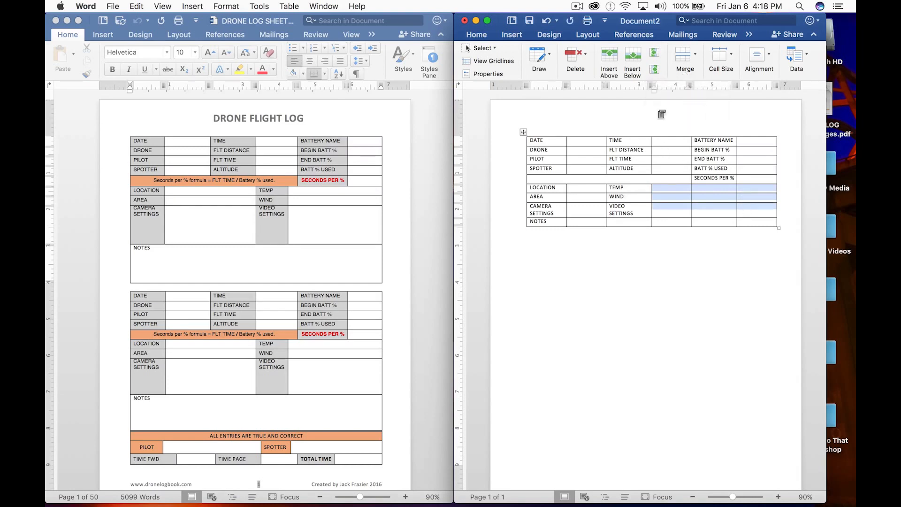
{"action": "left_click", "coordinate": [683, 56]}
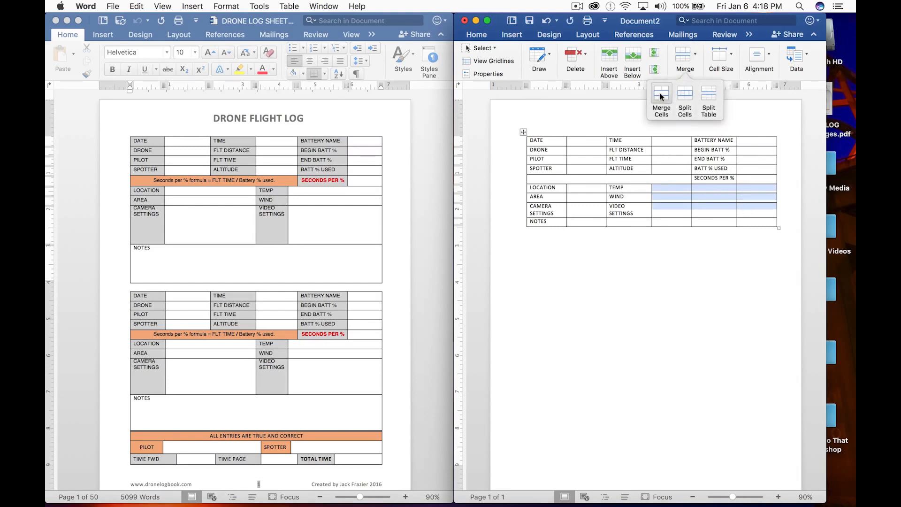
{"action": "left_click", "coordinate": [659, 97]}
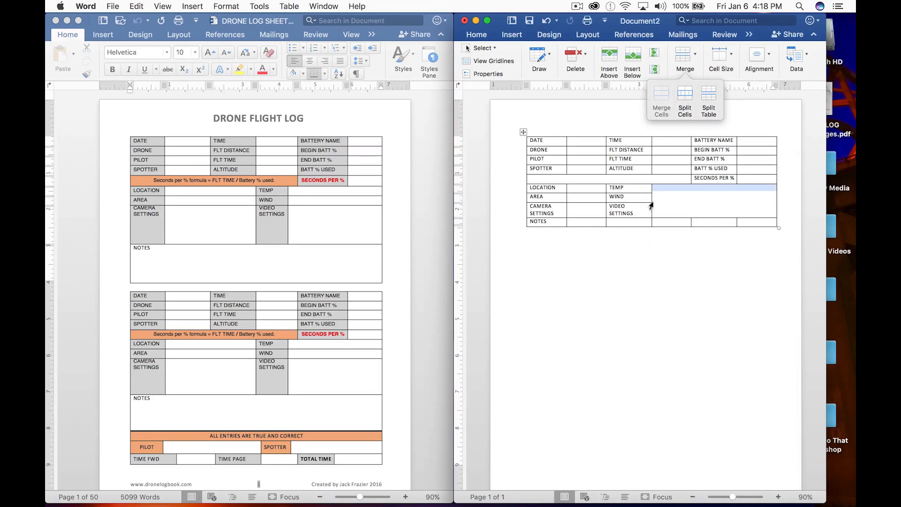
{"action": "key", "text": "super+z"}
Merge the three blank cells after TEMP, after WIND and after VIDEO SETTINGS, each row into its own single cell
{"action": "left_click", "coordinate": [669, 187]}
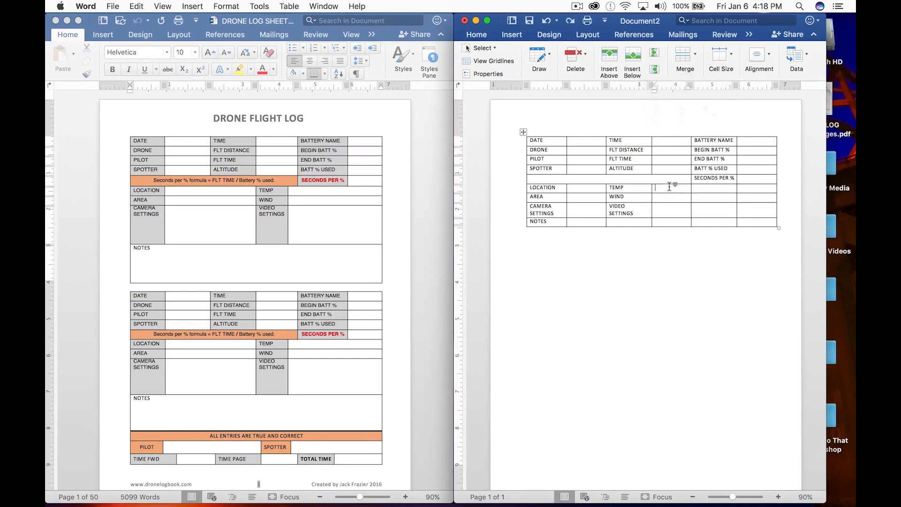
{"action": "mouse_move", "coordinate": [670, 188]}
{"action": "left_mouse_down"}
{"action": "mouse_move", "coordinate": [678, 198]}
{"action": "mouse_move", "coordinate": [746, 200]}
{"action": "left_mouse_up"}
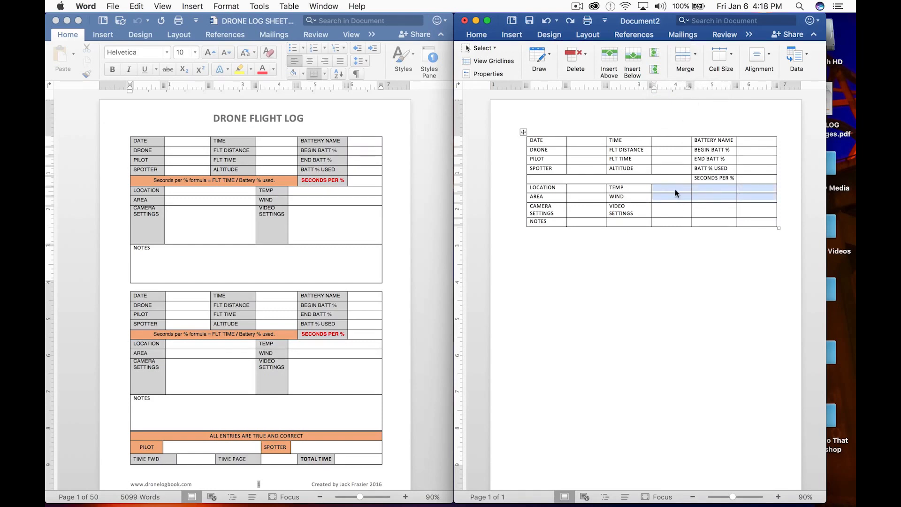
{"action": "left_click_drag", "start_coordinate": [676, 190], "coordinate": [745, 190]}
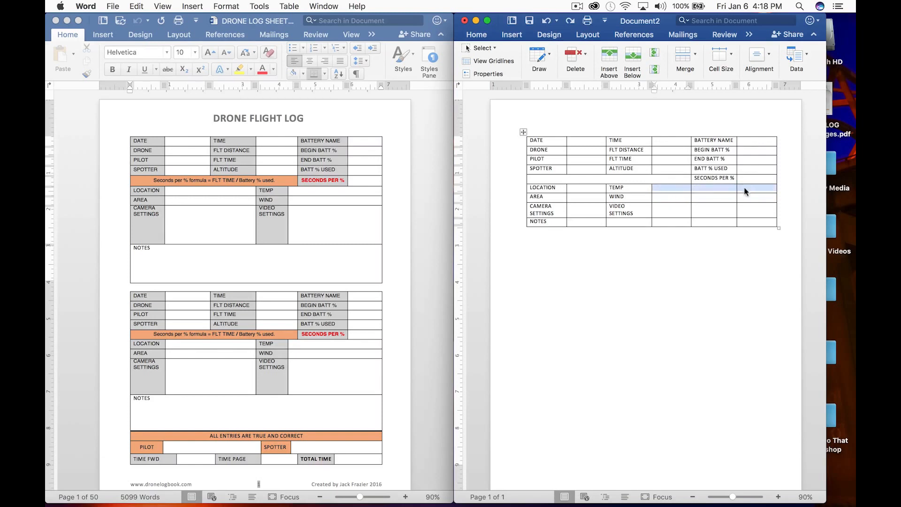
{"action": "left_click", "coordinate": [684, 60]}
{"action": "left_click", "coordinate": [661, 98]}
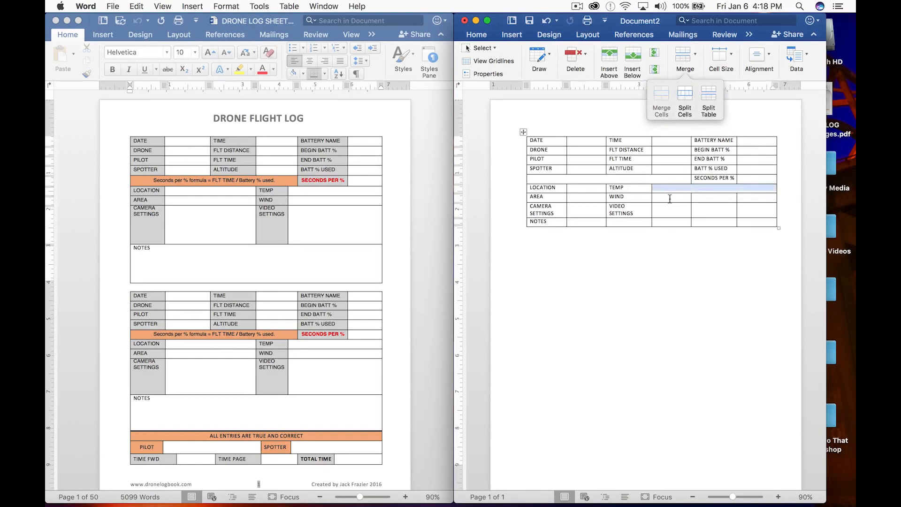
{"action": "left_click_drag", "start_coordinate": [669, 196], "coordinate": [743, 198]}
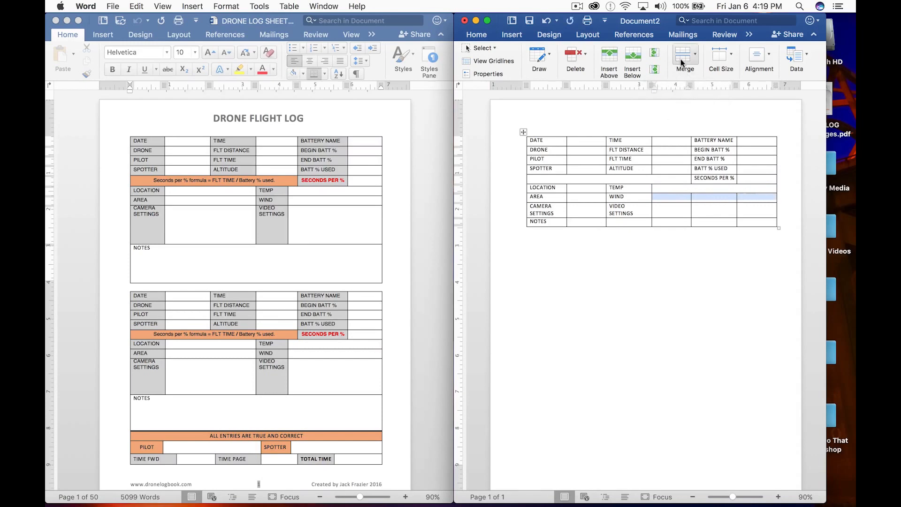
{"action": "left_click", "coordinate": [685, 60]}
{"action": "left_click", "coordinate": [663, 92]}
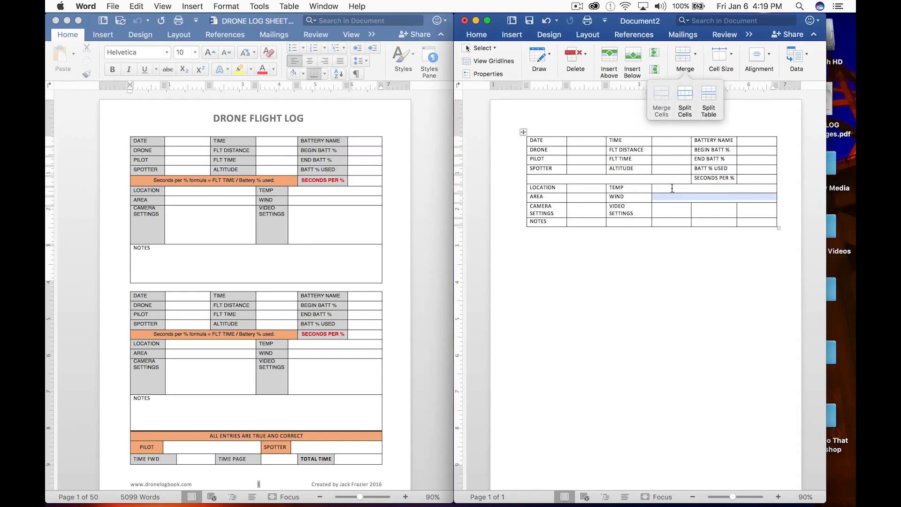
{"action": "left_click_drag", "start_coordinate": [667, 207], "coordinate": [756, 210]}
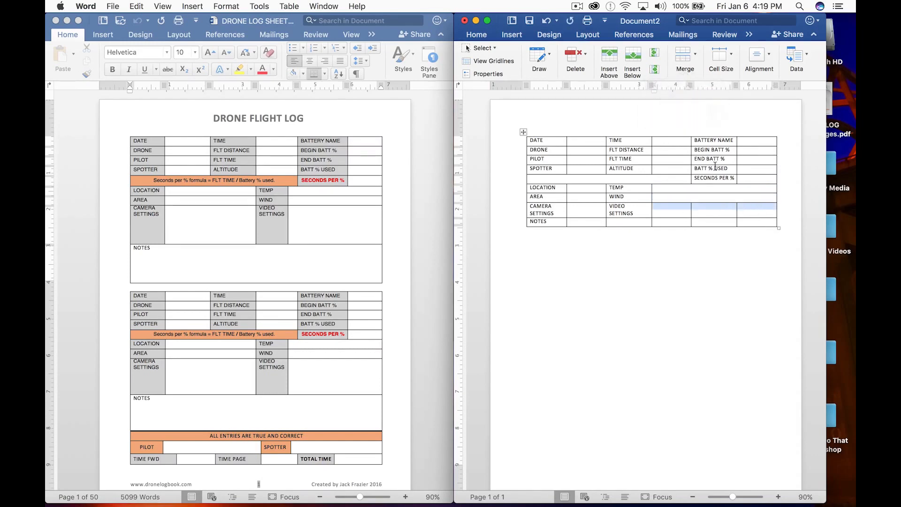
{"action": "left_click", "coordinate": [681, 55]}
{"action": "left_click", "coordinate": [663, 94]}
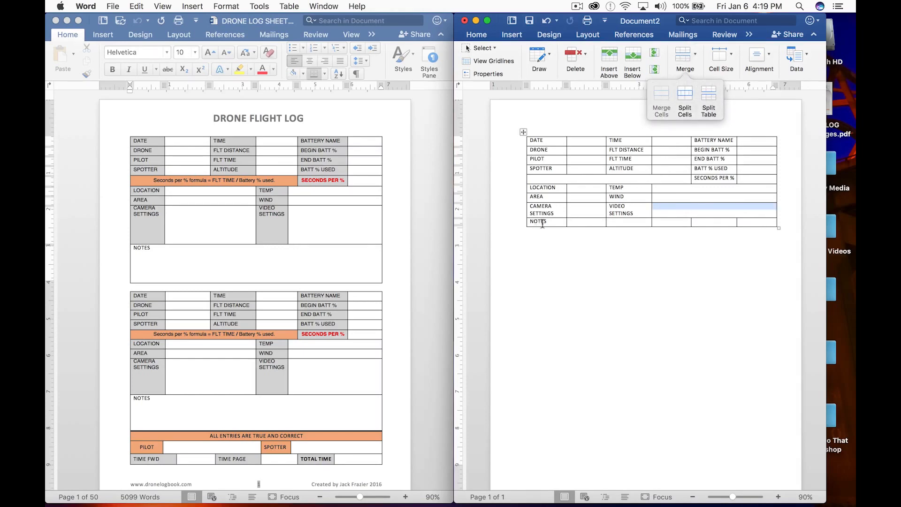
Merge all the cells of the NOTES row into one full-width cell
{"action": "left_click_drag", "start_coordinate": [542, 224], "coordinate": [743, 224]}
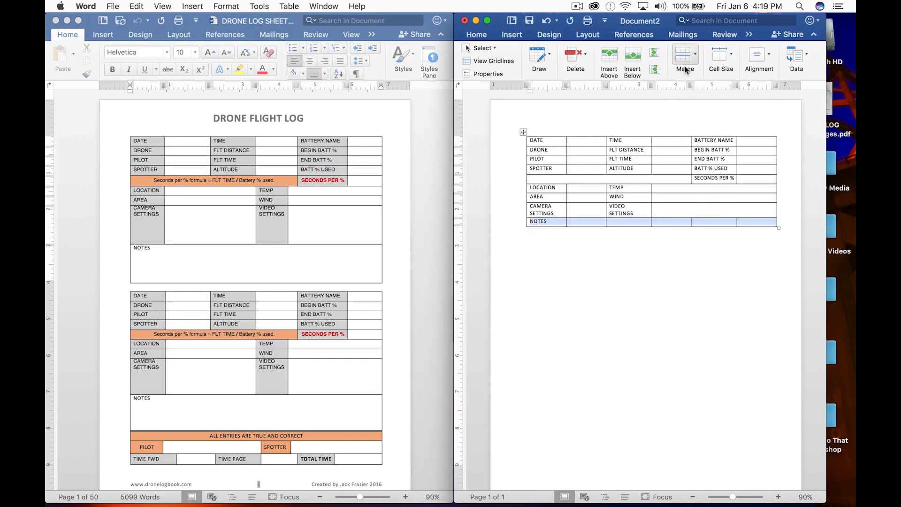
{"action": "left_click", "coordinate": [685, 61]}
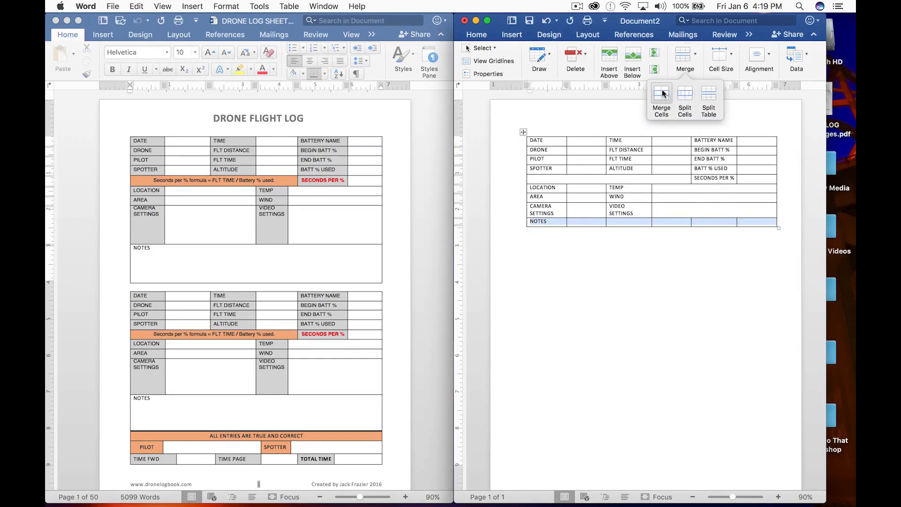
{"action": "left_click", "coordinate": [662, 95]}
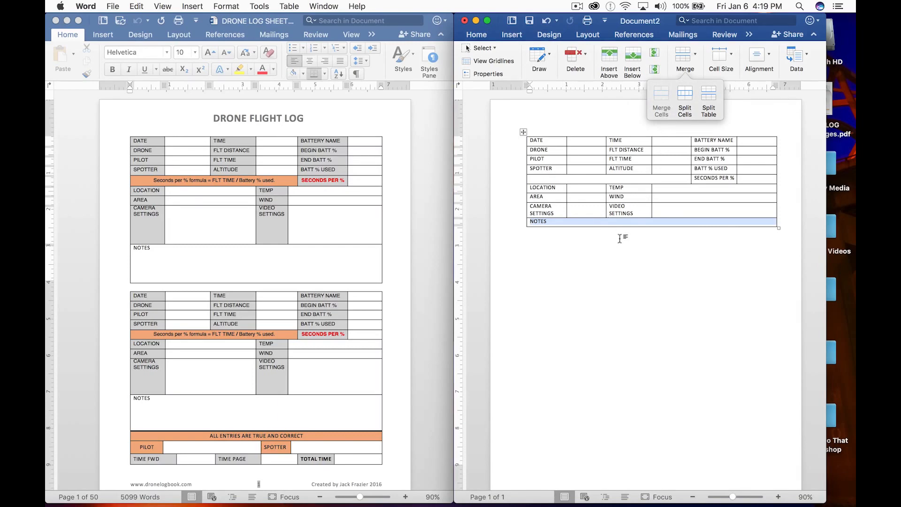
Shift the TEMP, WIND and VIDEO SETTINGS cells to line up under the fourth column, and make the CAMERA SETTINGS and NOTES rows taller
{"action": "left_click", "coordinate": [520, 189]}
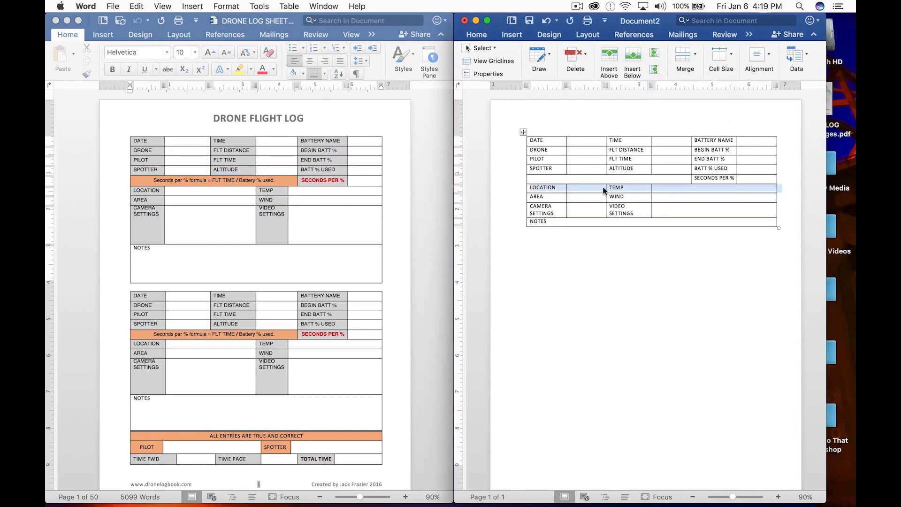
{"action": "left_click_drag", "start_coordinate": [605, 187], "coordinate": [691, 189]}
{"action": "left_click_drag", "start_coordinate": [622, 187], "coordinate": [689, 196]}
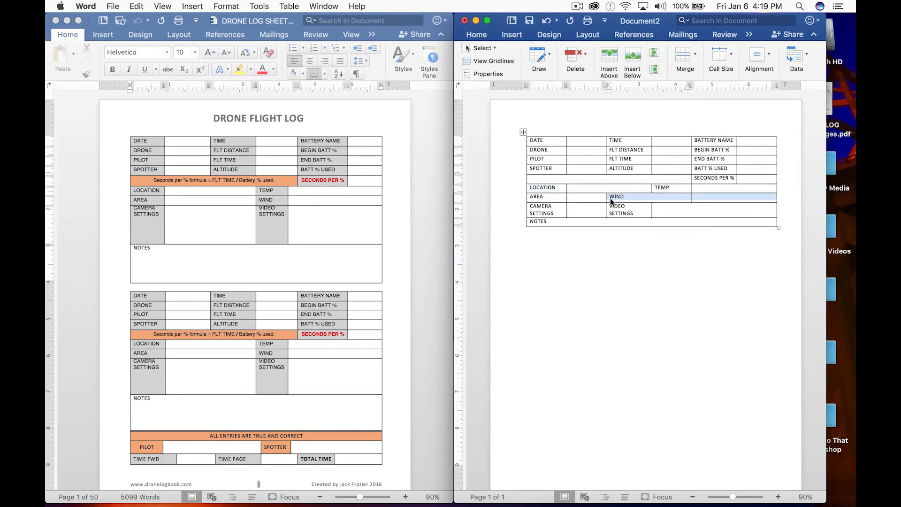
{"action": "left_click_drag", "start_coordinate": [605, 197], "coordinate": [653, 198]}
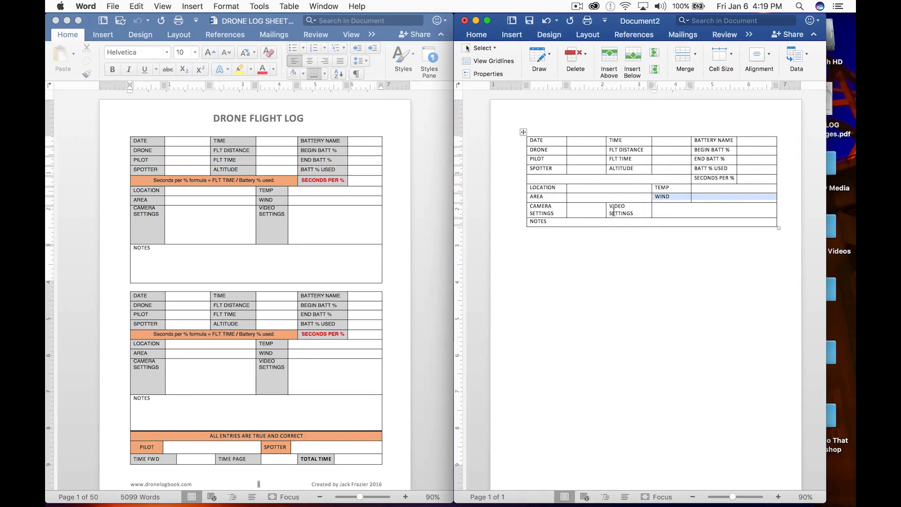
{"action": "left_click_drag", "start_coordinate": [631, 216], "coordinate": [691, 209]}
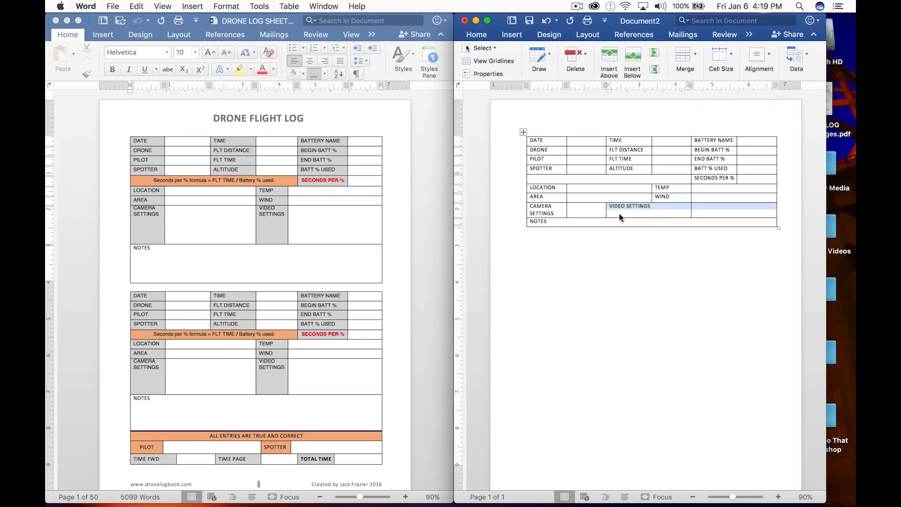
{"action": "left_click_drag", "start_coordinate": [604, 209], "coordinate": [652, 191]}
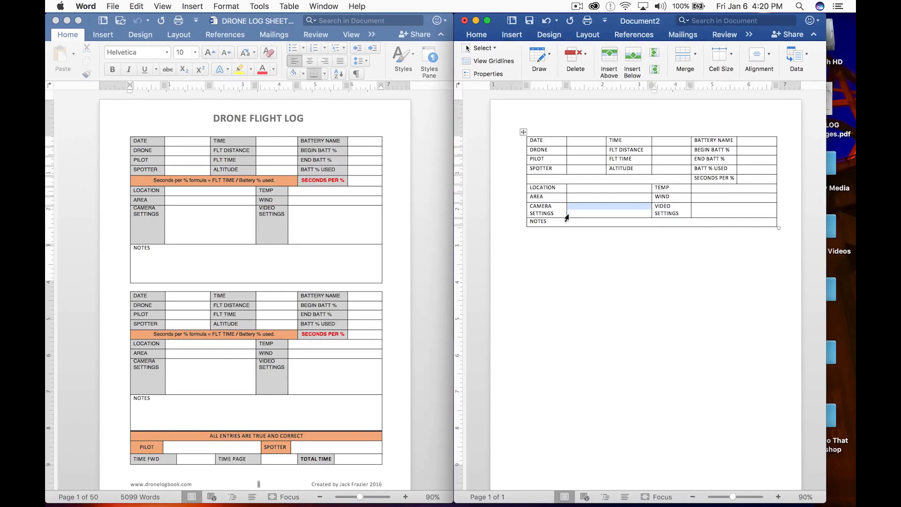
{"action": "left_click_drag", "start_coordinate": [572, 218], "coordinate": [574, 281]}
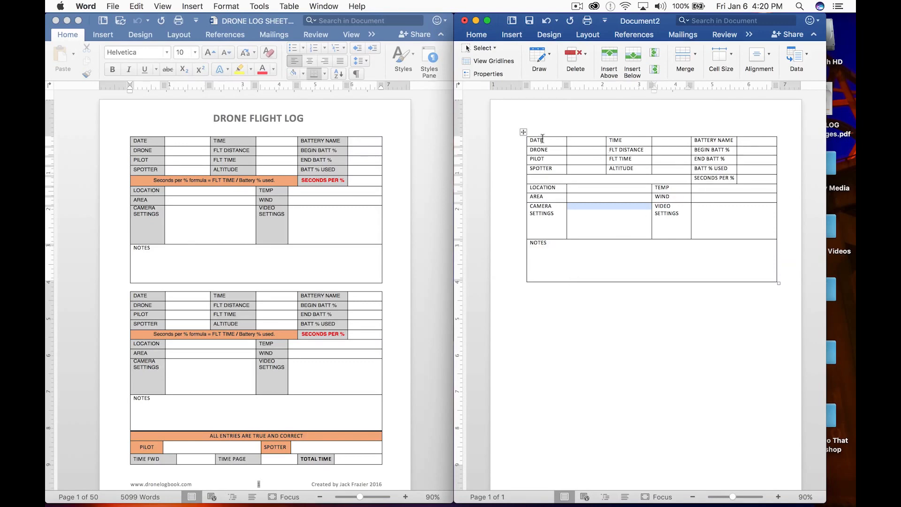
Shade the DATE, DRONE, PILOT and SPOTTER label cells light gray, widening the document window to reach the shading colors
{"action": "left_click_drag", "start_coordinate": [540, 140], "coordinate": [543, 167]}
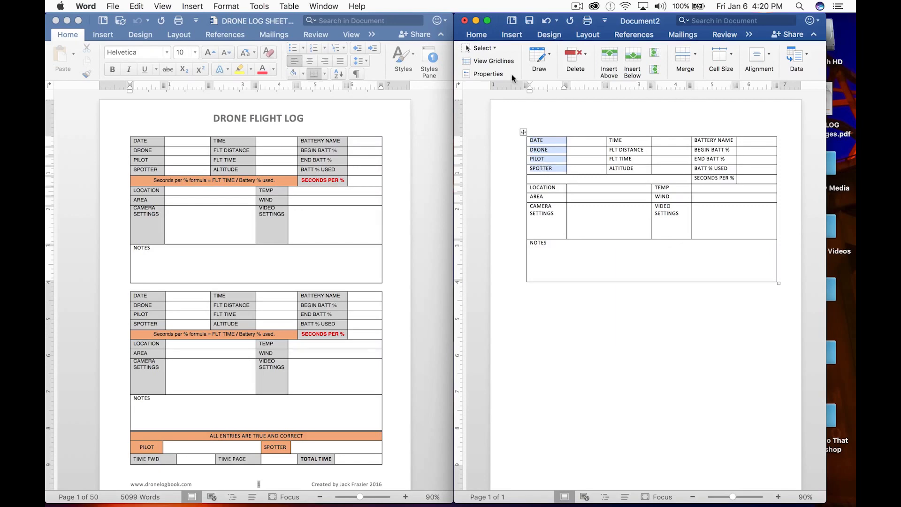
{"action": "left_click", "coordinate": [477, 35]}
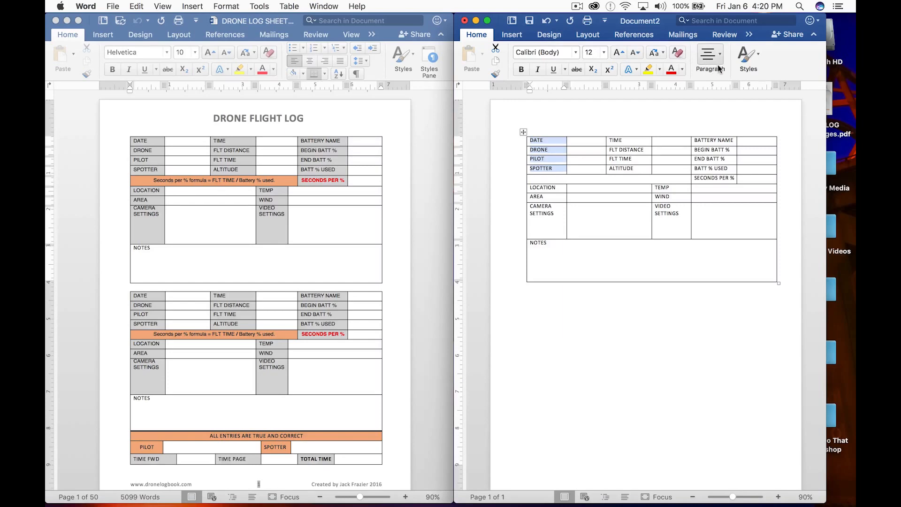
{"action": "left_click_drag", "start_coordinate": [827, 55], "coordinate": [852, 56]}
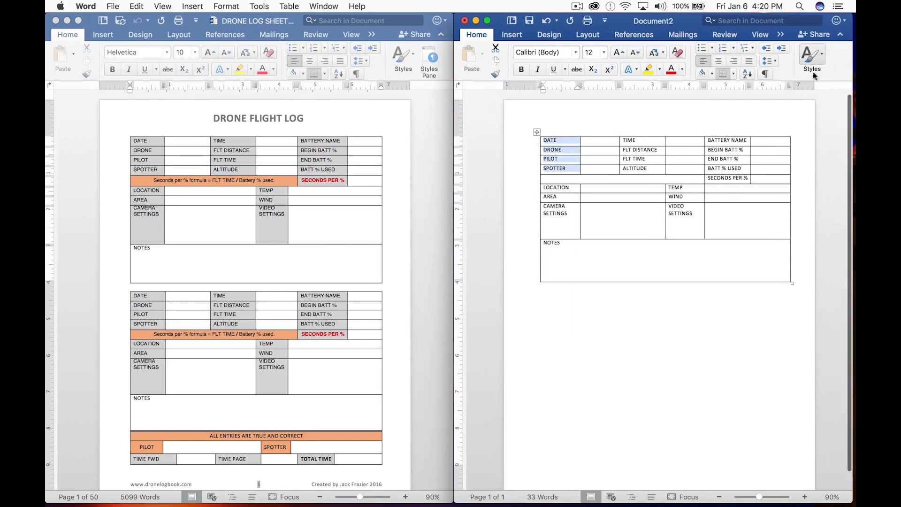
{"action": "left_click", "coordinate": [711, 75]}
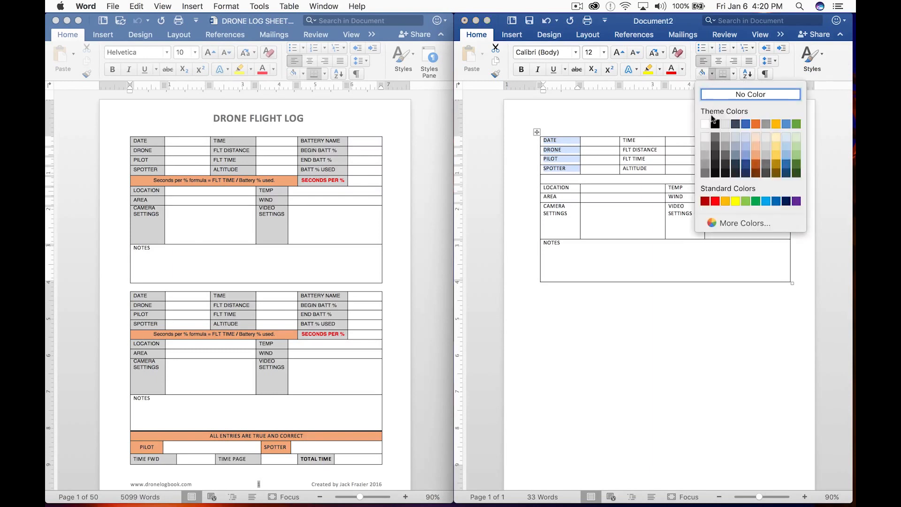
{"action": "left_click", "coordinate": [705, 149]}
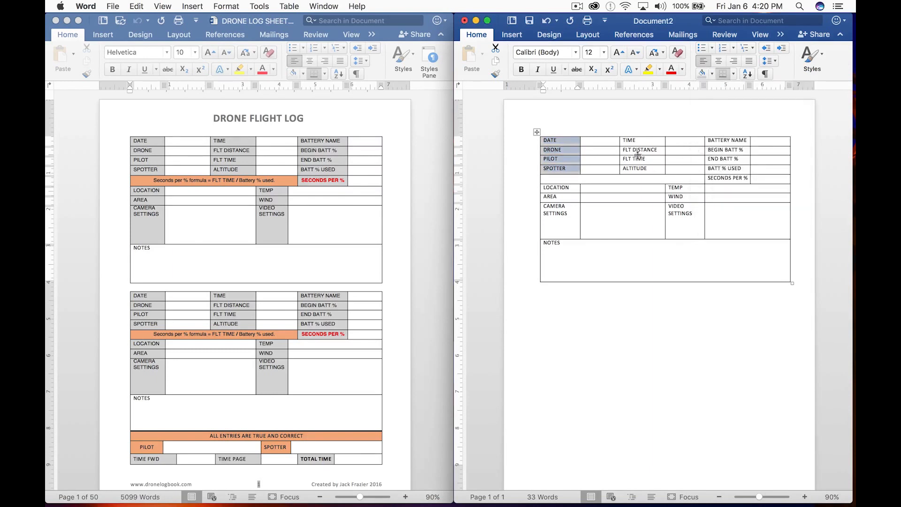
Apply the same gray shading to the labels TIME through ALTITUDE and BATTERY NAME through SECONDS PER %
{"action": "left_click_drag", "start_coordinate": [641, 141], "coordinate": [641, 167]}
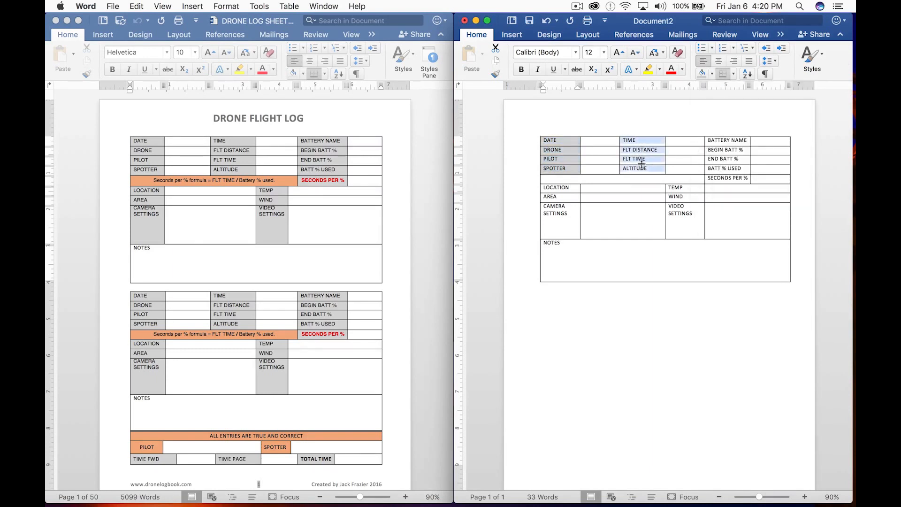
{"action": "left_click", "coordinate": [702, 74]}
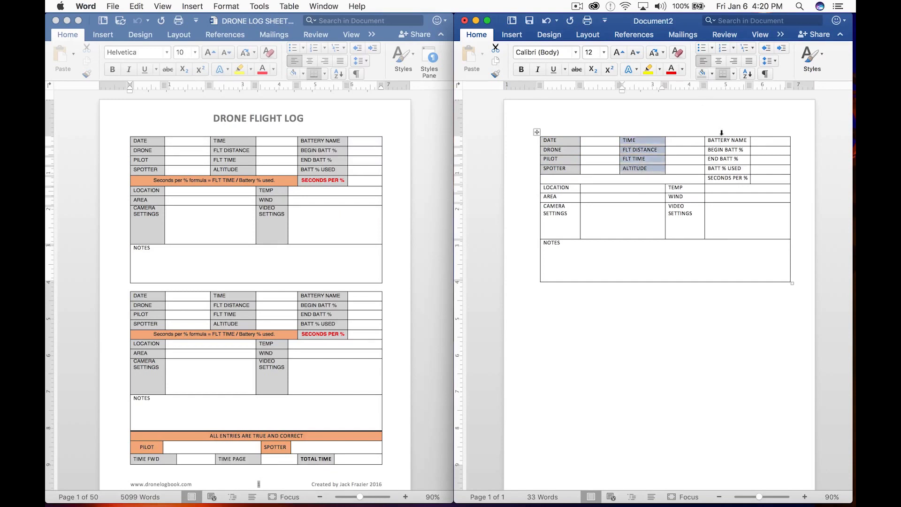
{"action": "left_click_drag", "start_coordinate": [724, 141], "coordinate": [723, 177]}
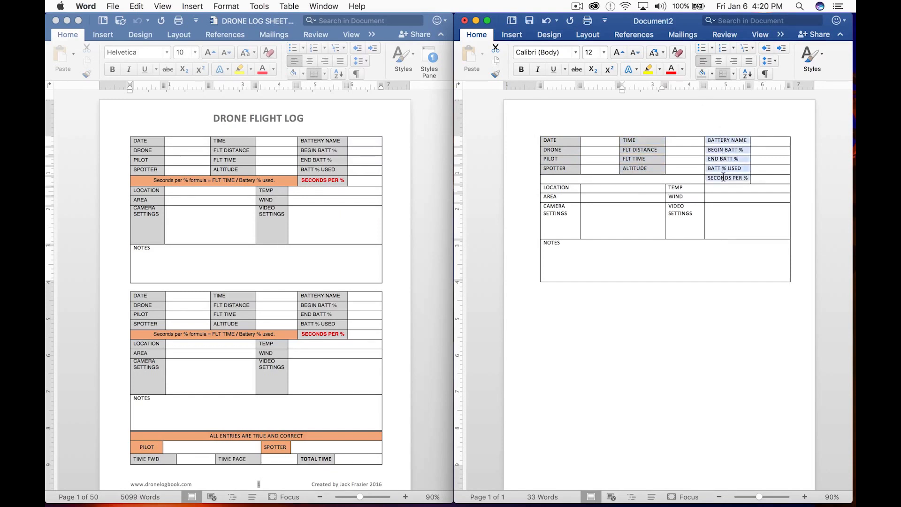
{"action": "left_click", "coordinate": [700, 72]}
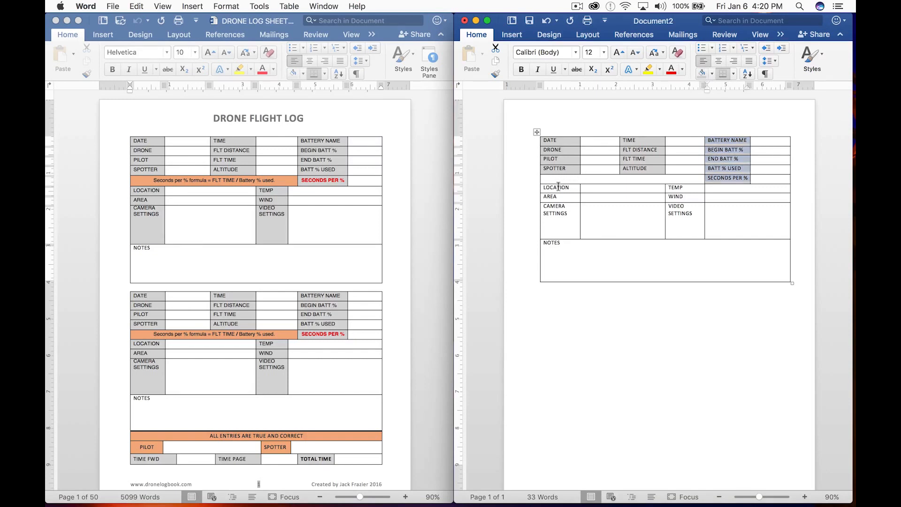
Apply the gray shading to the labels LOCATION through CAMERA SETTINGS and TEMP through VIDEO SETTINGS
{"action": "left_click_drag", "start_coordinate": [557, 187], "coordinate": [558, 209]}
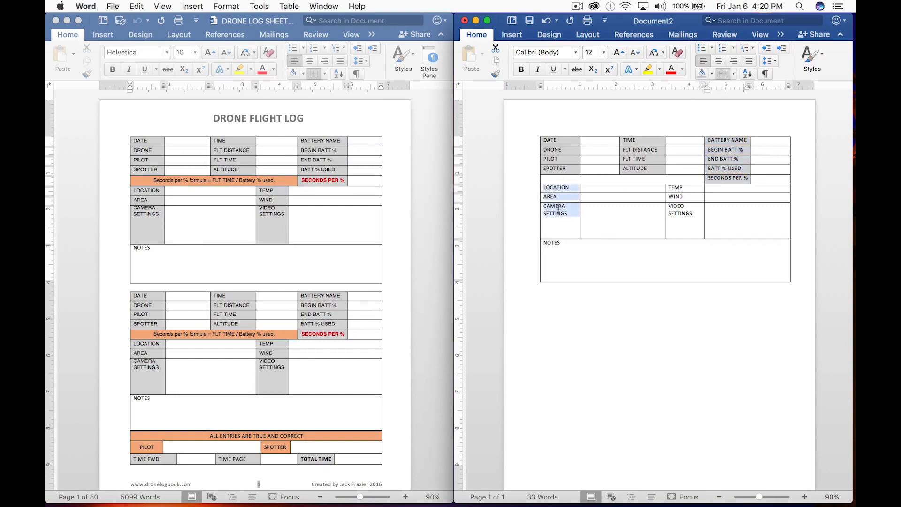
{"action": "left_click", "coordinate": [703, 74]}
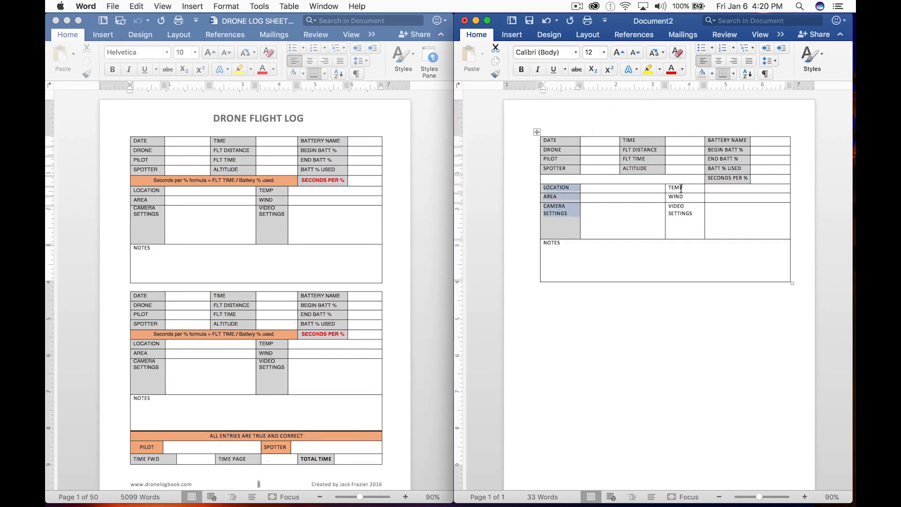
{"action": "left_click_drag", "start_coordinate": [681, 188], "coordinate": [681, 216]}
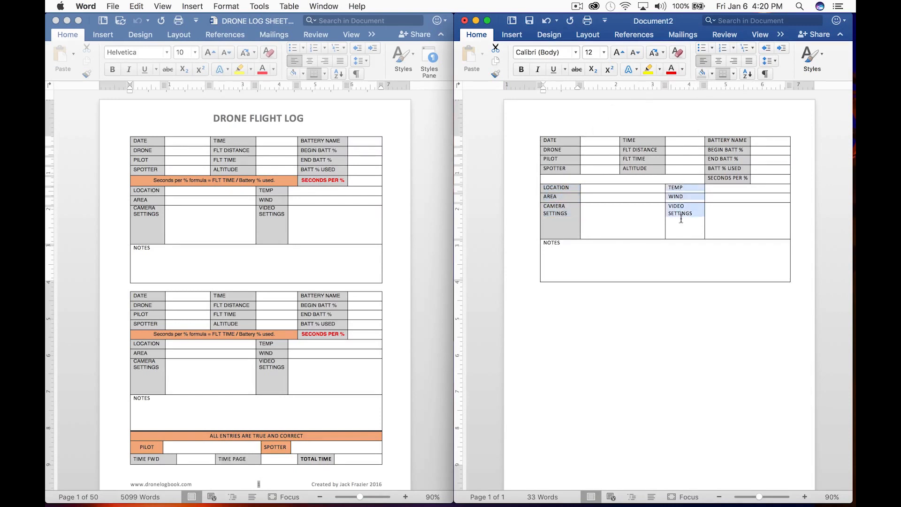
{"action": "left_click", "coordinate": [702, 74]}
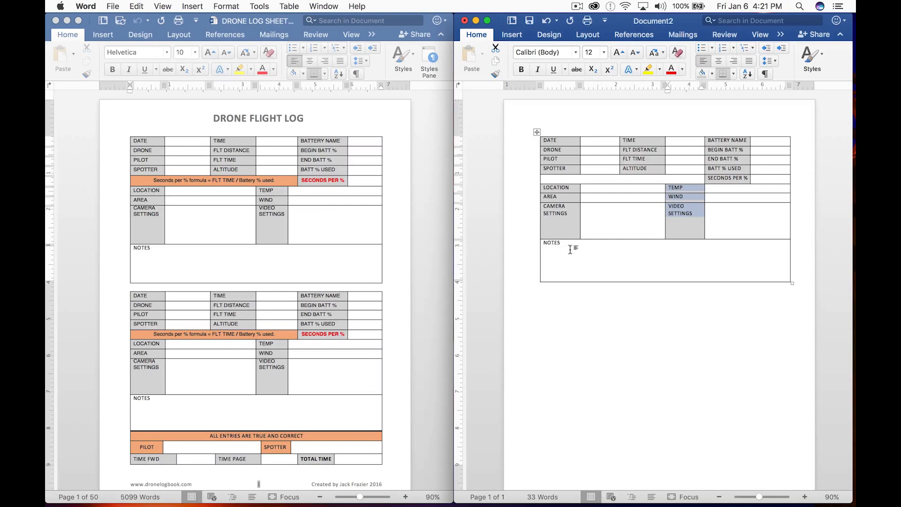
Enter the centered text "Seconds per % formula = FLT TIME / Battery % used." in the merged cell beside SECONDS PER %
{"action": "left_click", "coordinate": [583, 179]}
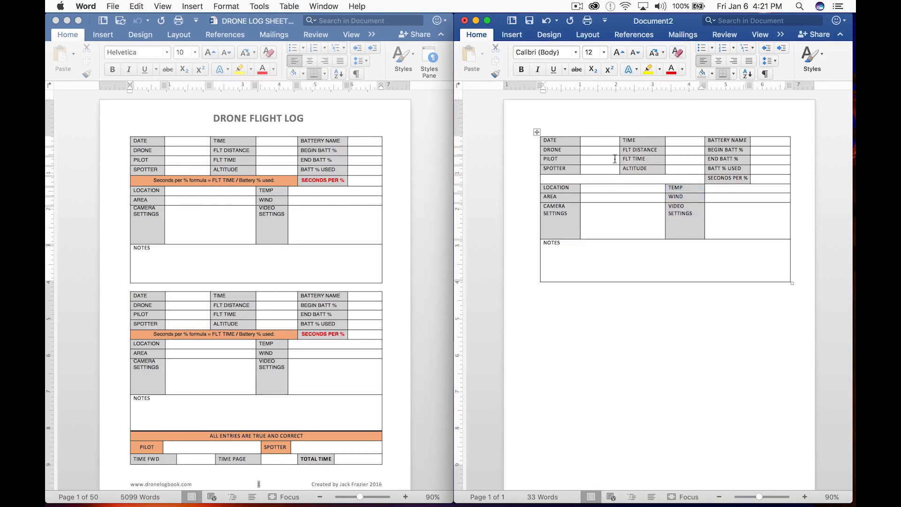
{"action": "left_click", "coordinate": [719, 61]}
{"action": "type", "text": "Second"}
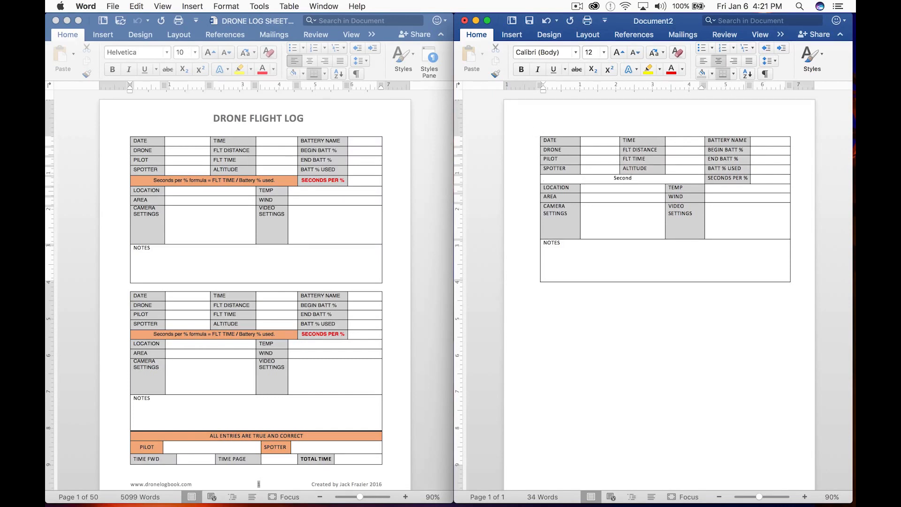
{"action": "type", "text": "s per % fo"}
{"action": "type", "text": "rmula = FLT TIME / Battery %"}
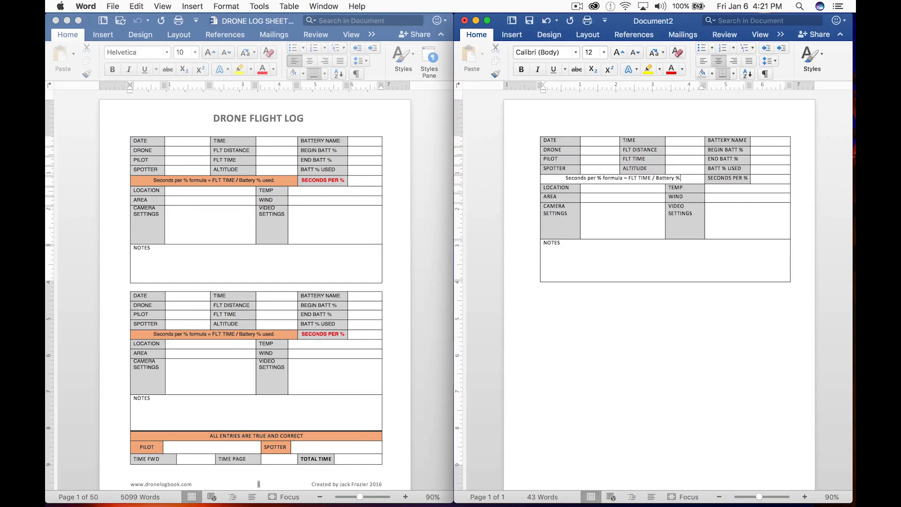
{"action": "type", "text": " used."}
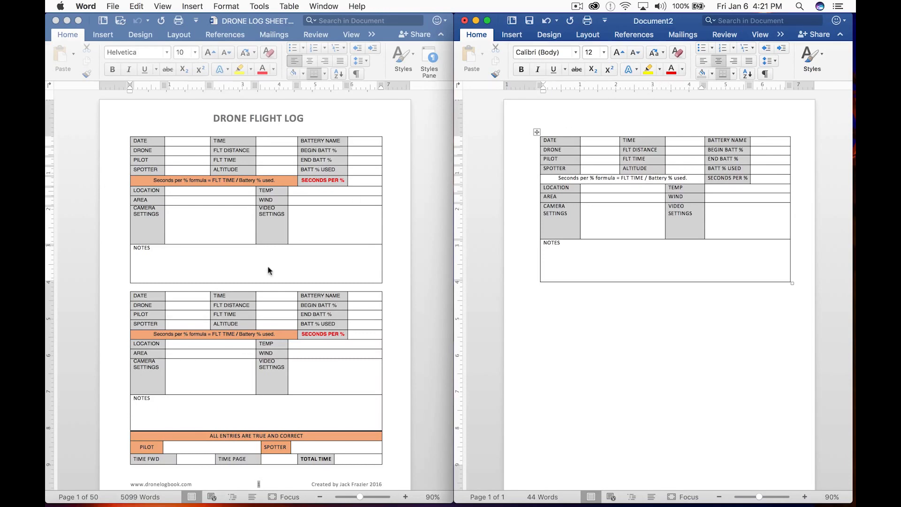
Switch to Chrome, open the "FREE Drone Log Book" video from YouTube's Watch Later list, and pause it around 1:13 to examine the log page
{"action": "mouse_move", "coordinate": [213, 505]}
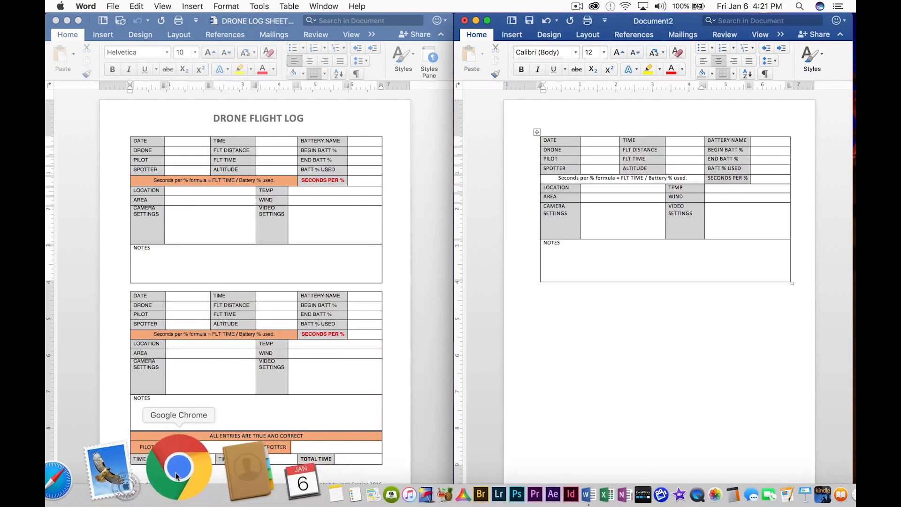
{"action": "left_click", "coordinate": [177, 476]}
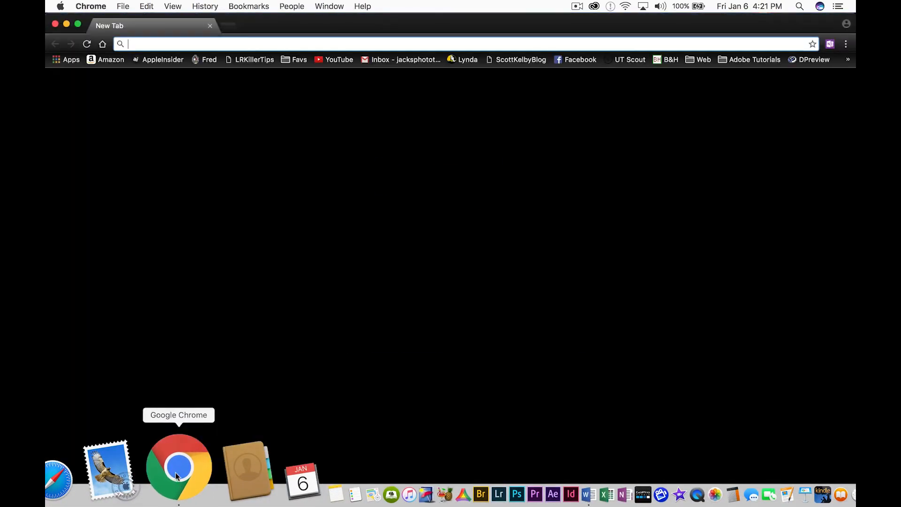
{"action": "left_click", "coordinate": [396, 339]}
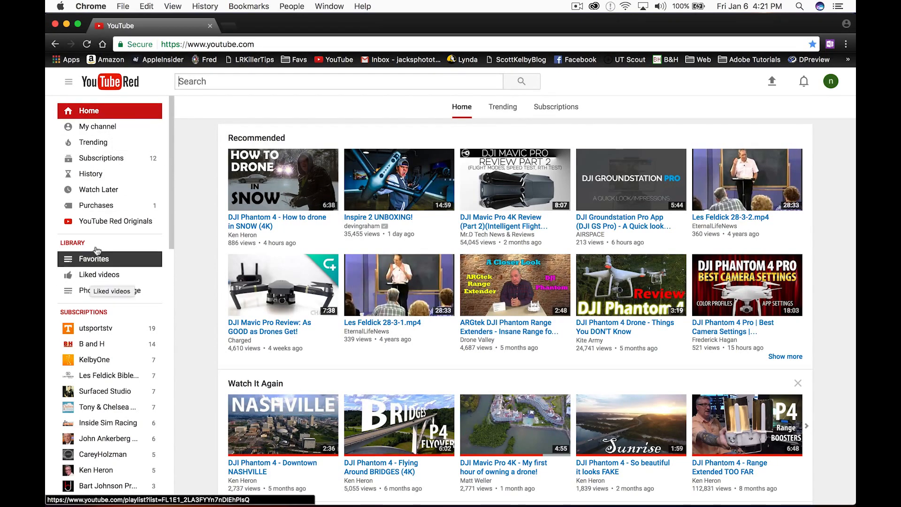
{"action": "left_click", "coordinate": [98, 190]}
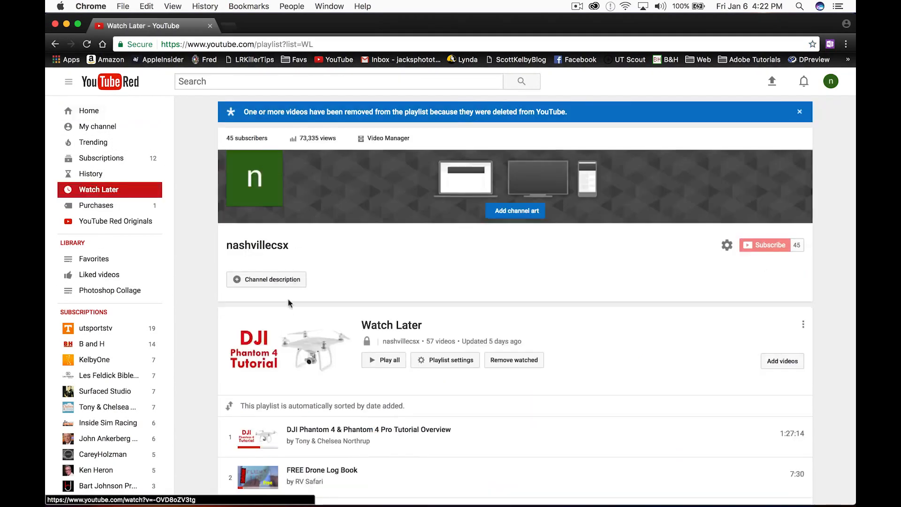
{"action": "left_click", "coordinate": [276, 473]}
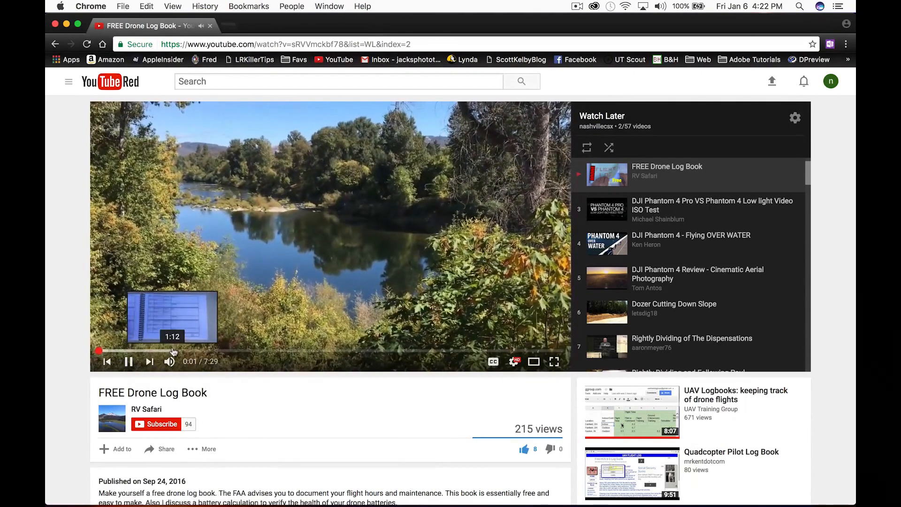
{"action": "left_click", "coordinate": [173, 350]}
{"action": "left_click", "coordinate": [205, 328]}
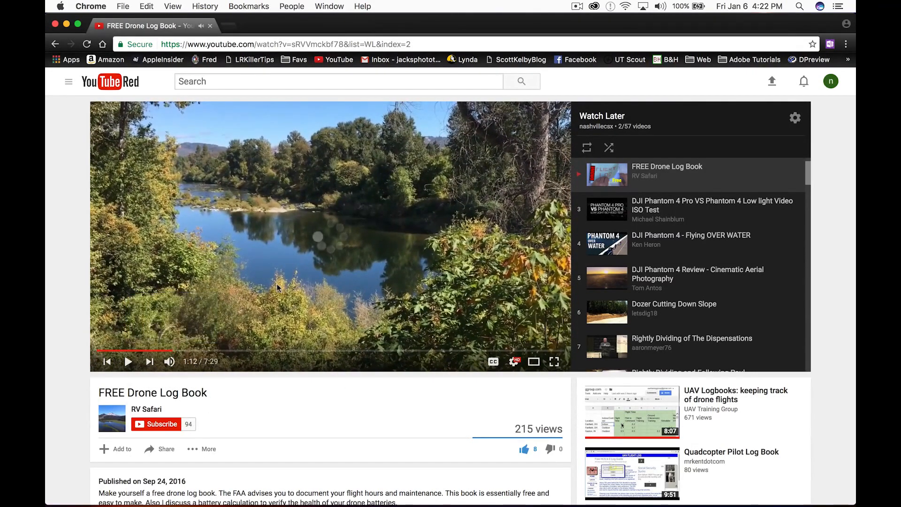
{"action": "left_click", "coordinate": [211, 304]}
{"action": "left_click", "coordinate": [202, 275]}
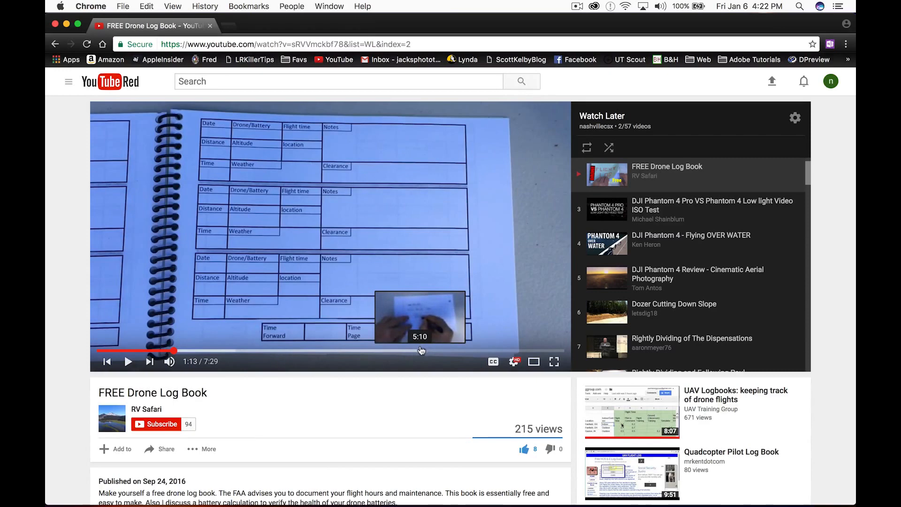
Switch back to Word and compare the reference DRONE FLIGHT LOG sheet with the log page from the video
{"action": "mouse_move", "coordinate": [393, 504]}
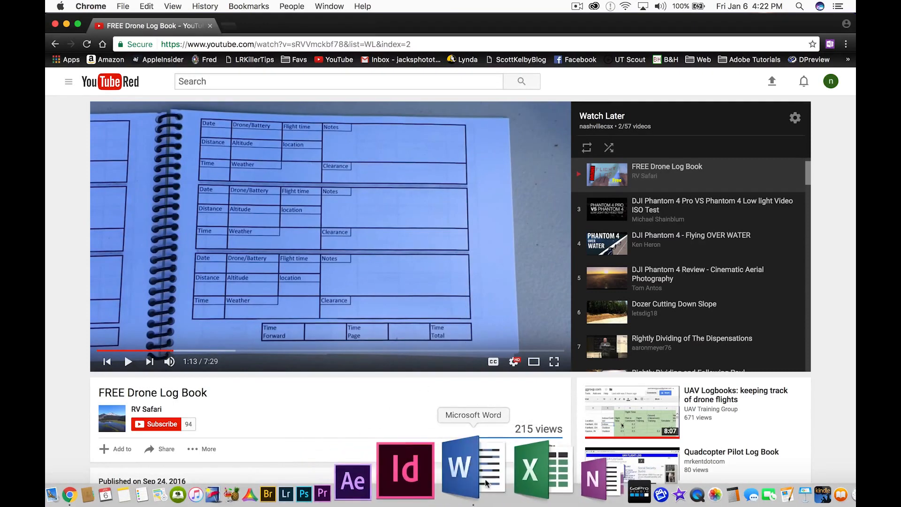
{"action": "left_click", "coordinate": [471, 469]}
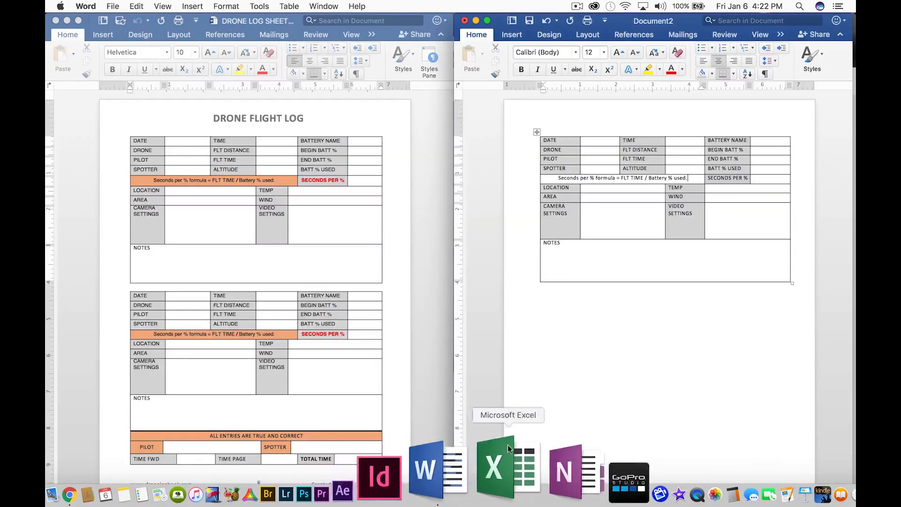
{"action": "left_click", "coordinate": [355, 151]}
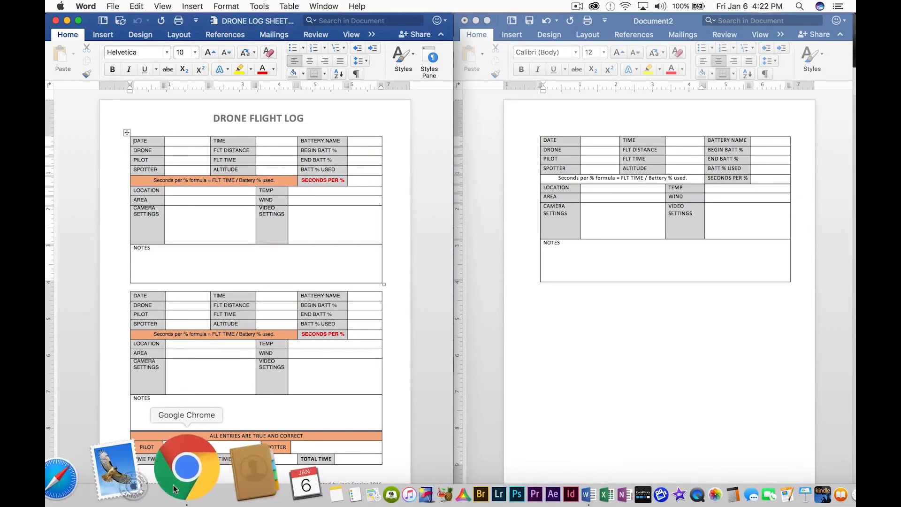
Return to the Chrome video, examine the battery calculation part from about 4:18, pause it and minimize the browser
{"action": "left_click", "coordinate": [175, 489]}
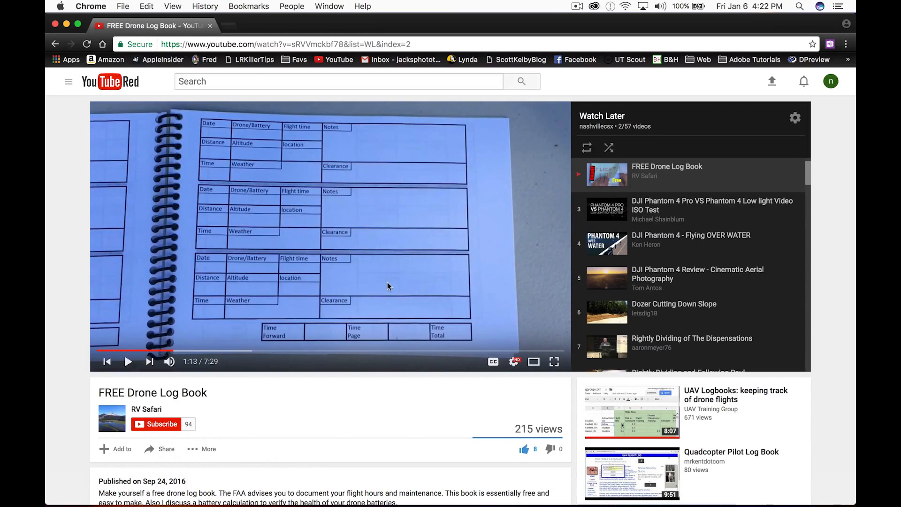
{"action": "left_click", "coordinate": [367, 350]}
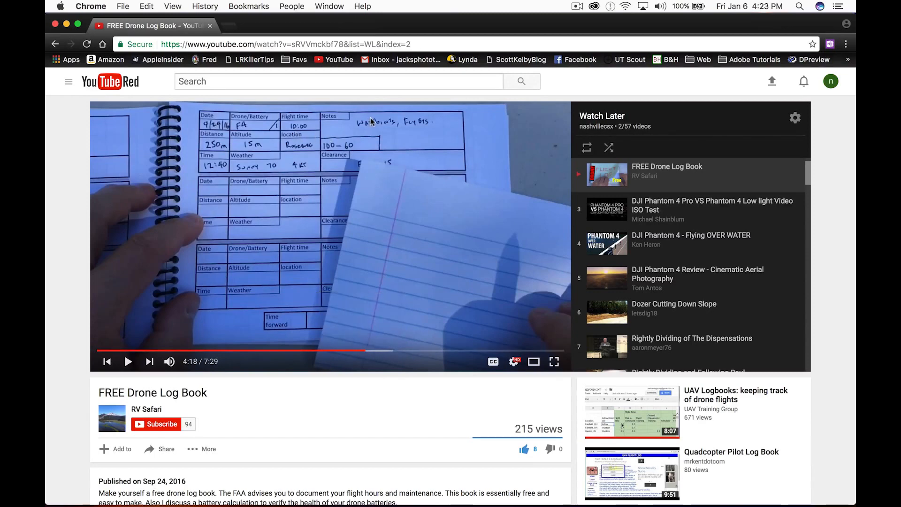
{"action": "left_click", "coordinate": [393, 283]}
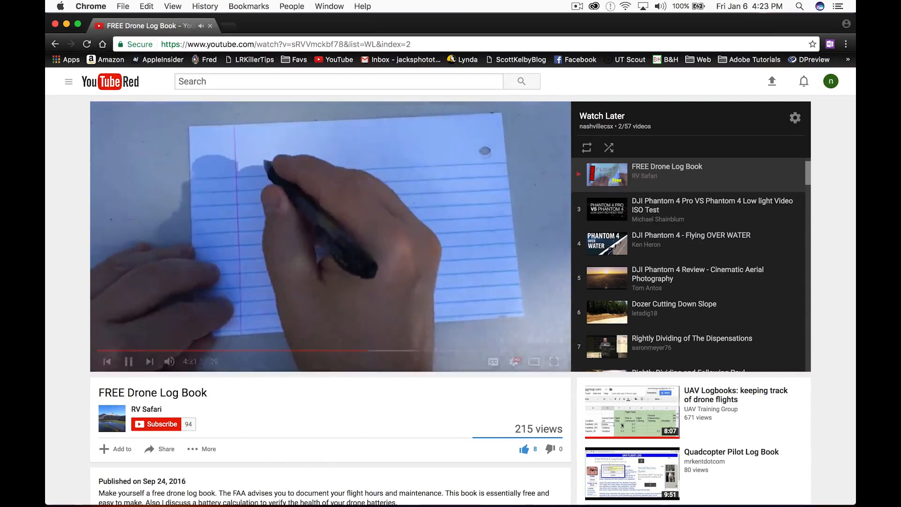
{"action": "left_click", "coordinate": [400, 296]}
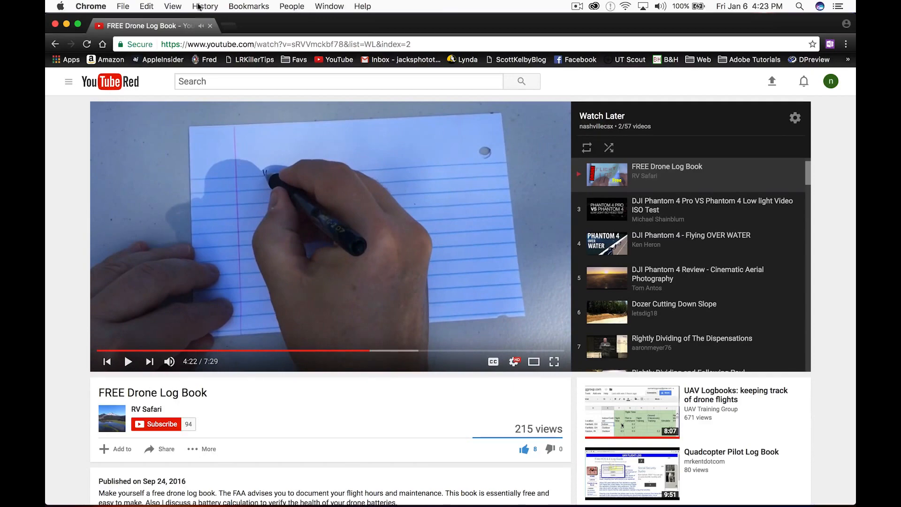
{"action": "left_click", "coordinate": [66, 23]}
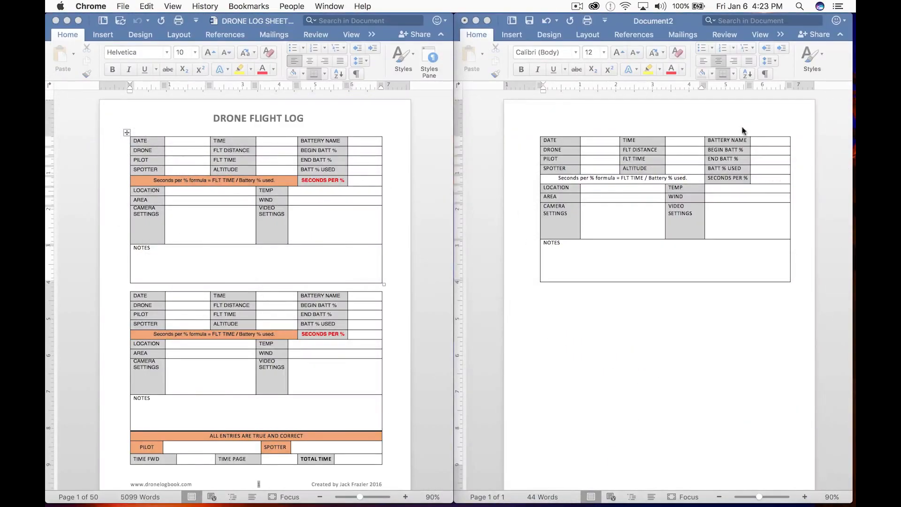
Shade the "Seconds per % formula" cell of the new document's table light orange
{"action": "left_click", "coordinate": [579, 180]}
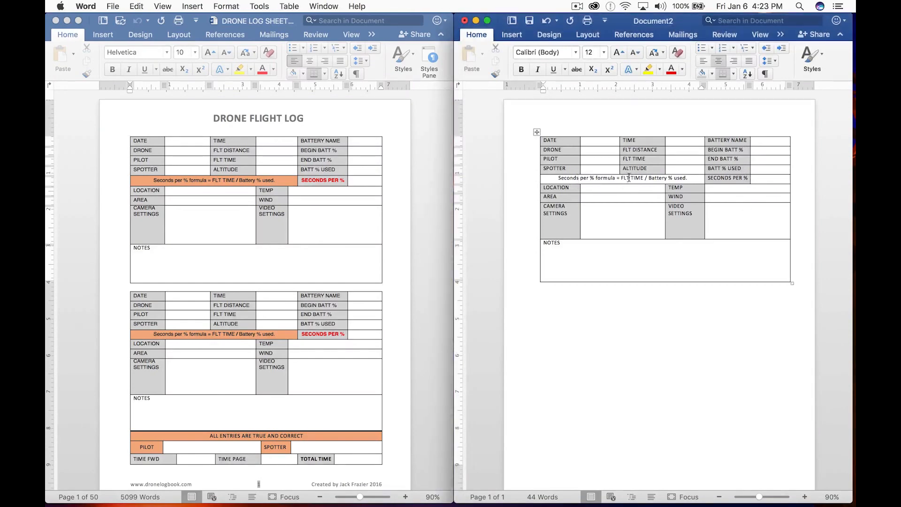
{"action": "left_click", "coordinate": [711, 75]}
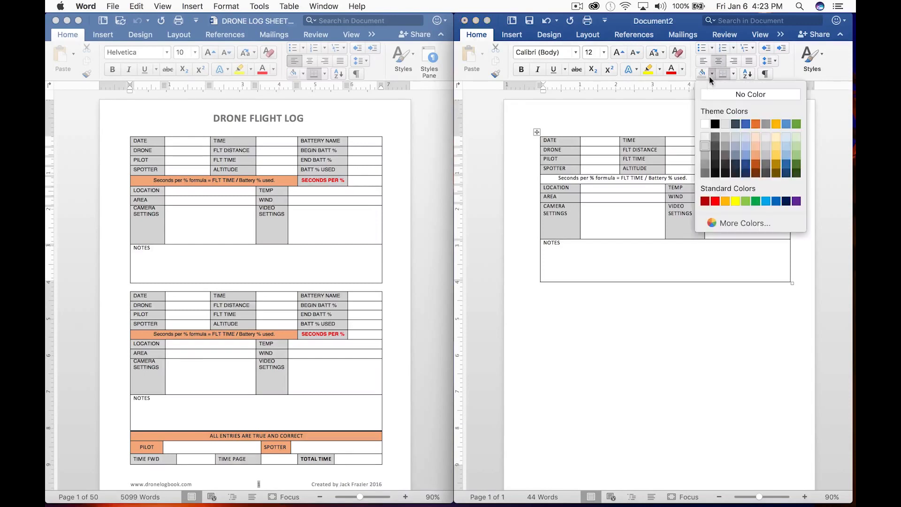
{"action": "left_click", "coordinate": [755, 155]}
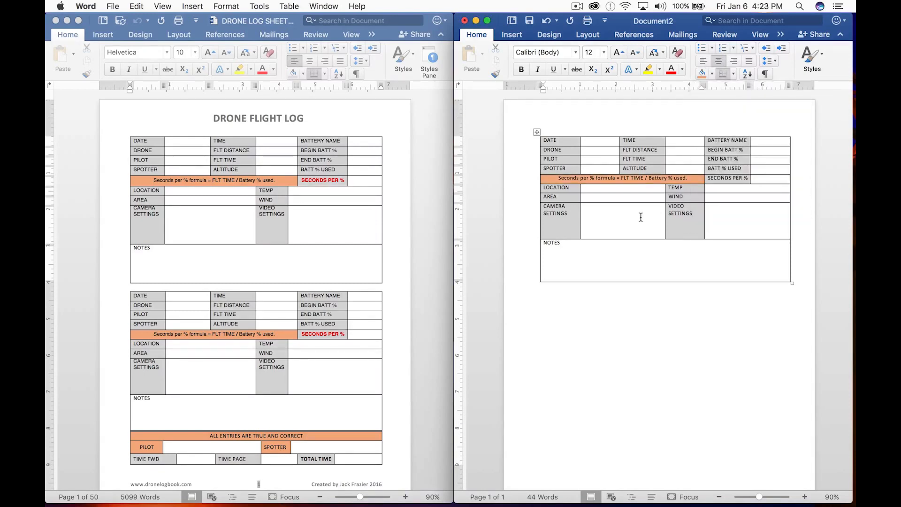
Copy the entire flight log table and paste the duplicate directly below the original
{"action": "left_click", "coordinate": [537, 132]}
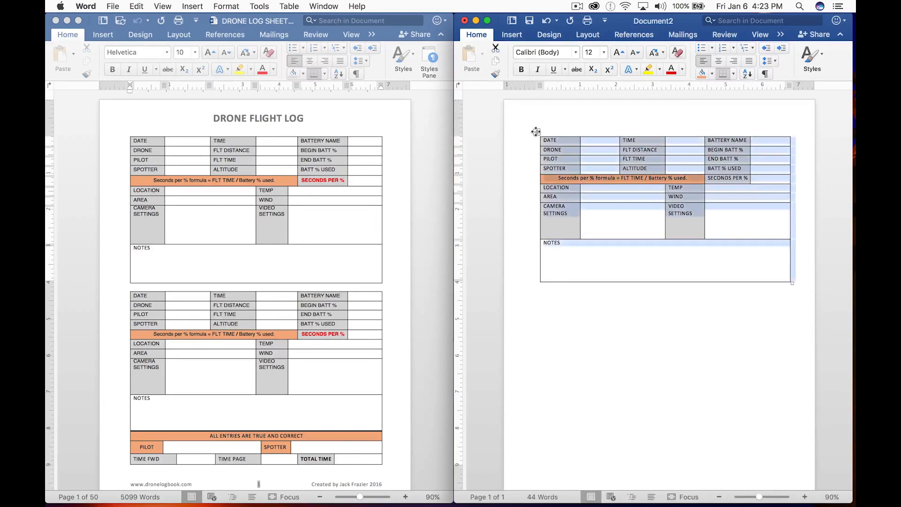
{"action": "key", "text": "super+c"}
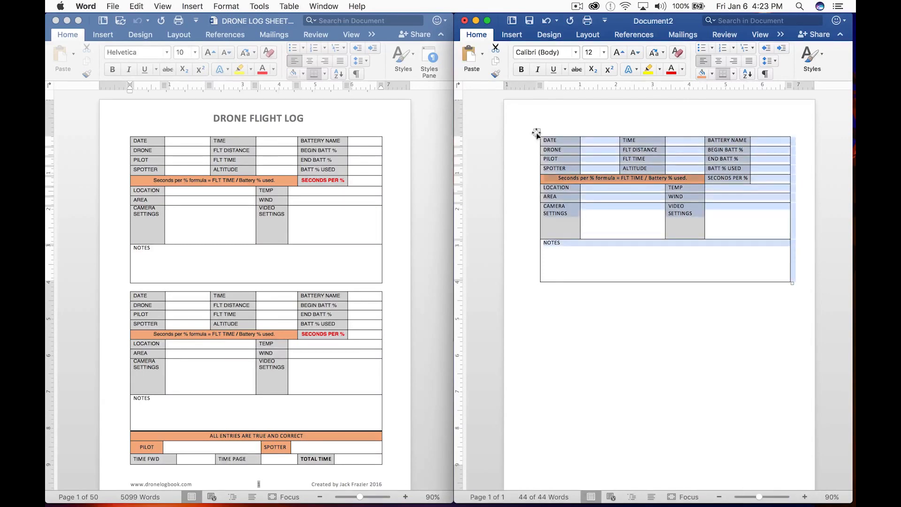
{"action": "left_click", "coordinate": [544, 286]}
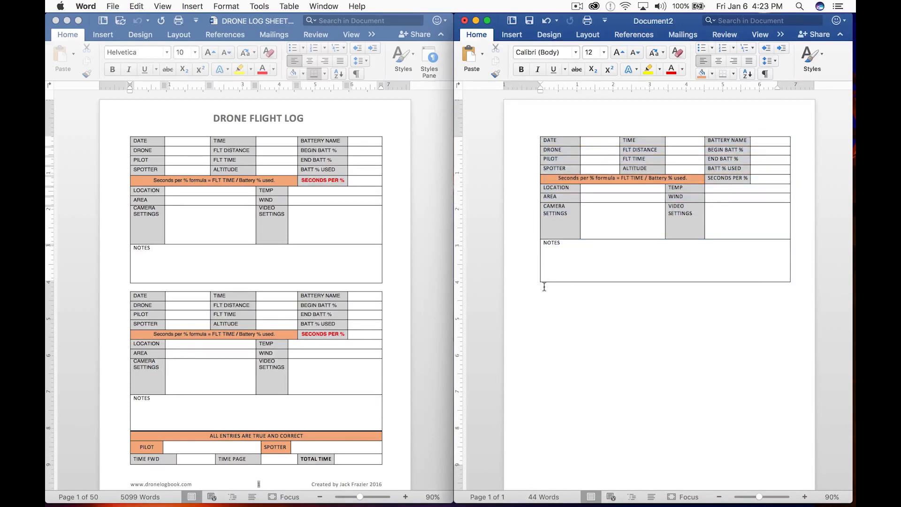
{"action": "key", "text": "super+v"}
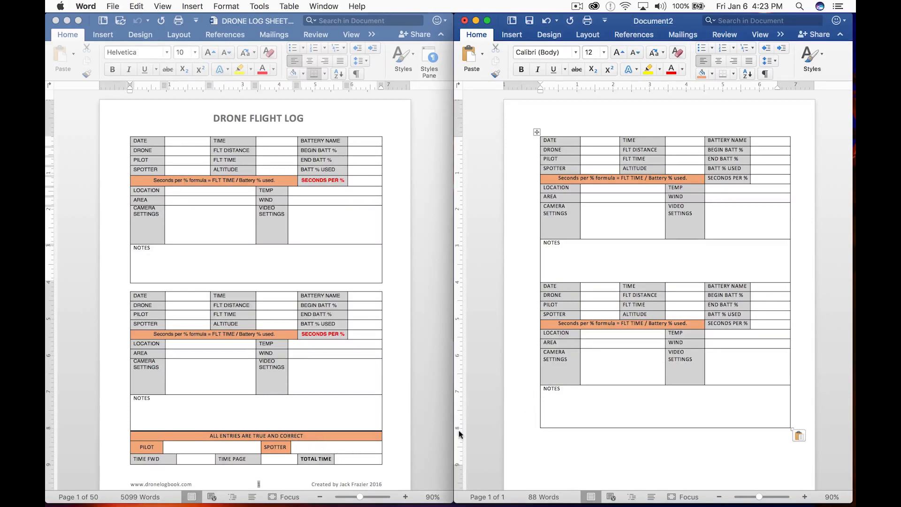
Insert a table with 4 columns and 3 rows below the second log and extend its right edge to the log's width
{"action": "left_click", "coordinate": [510, 428]}
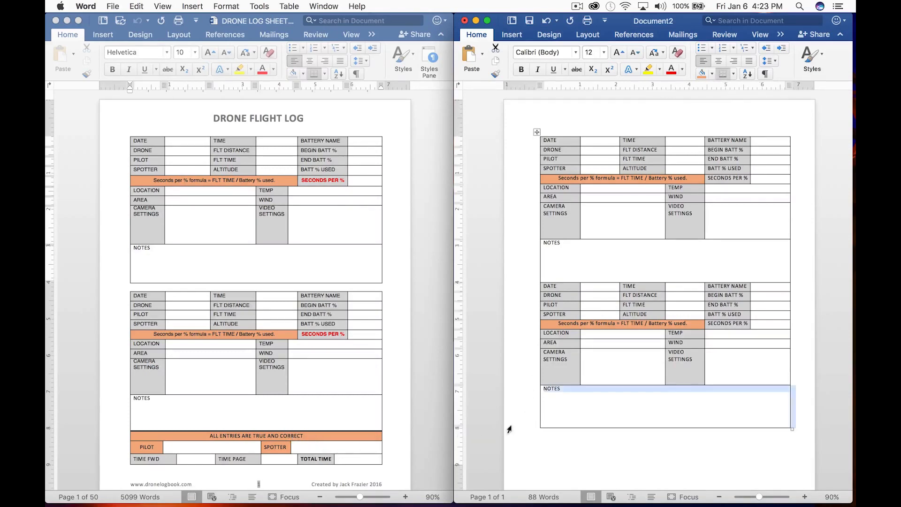
{"action": "left_click", "coordinate": [515, 34]}
{"action": "left_click", "coordinate": [509, 57]}
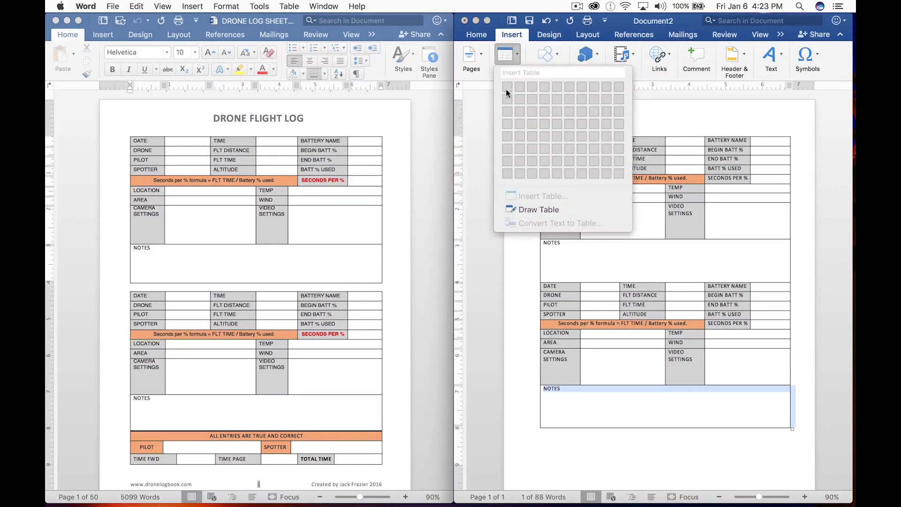
{"action": "left_click", "coordinate": [547, 442]}
{"action": "left_click", "coordinate": [542, 435]}
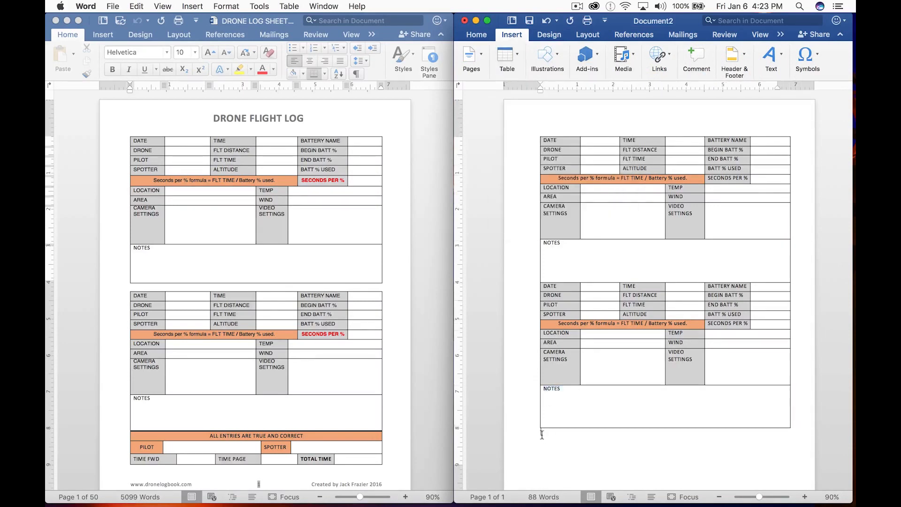
{"action": "left_click", "coordinate": [514, 61]}
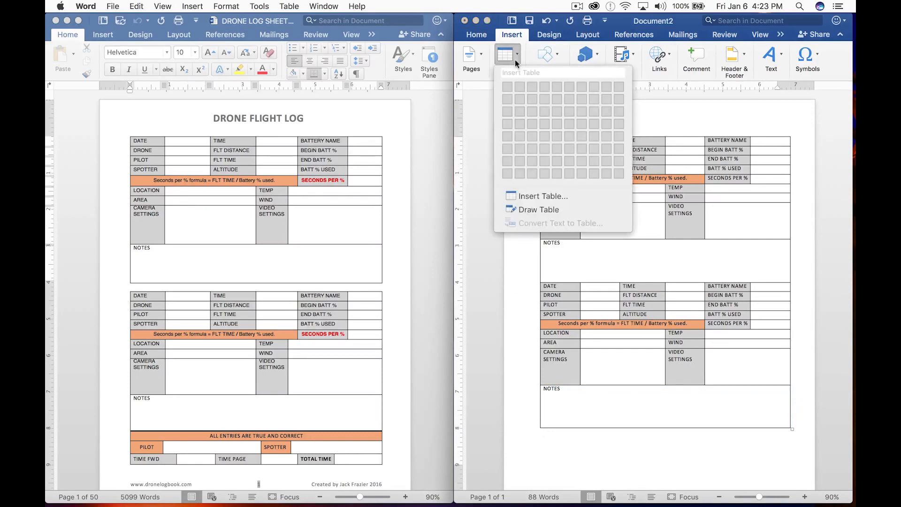
{"action": "left_click", "coordinate": [524, 196]}
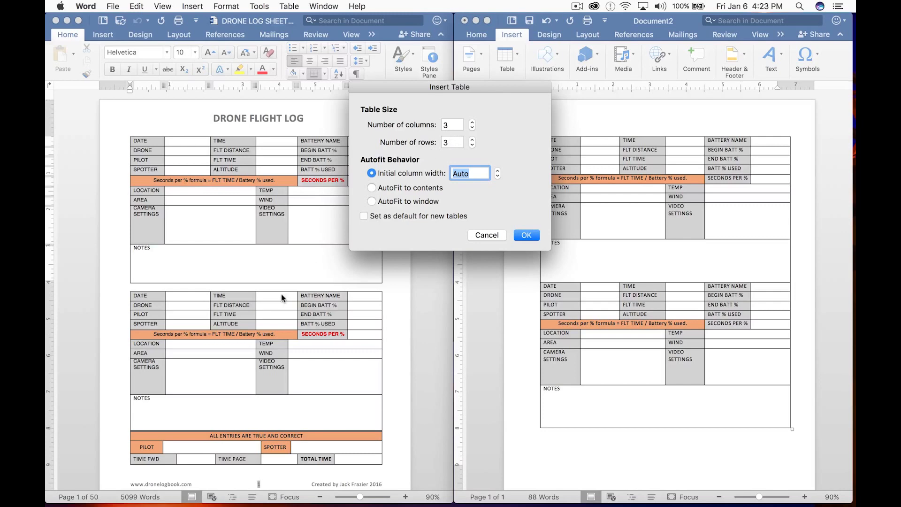
{"action": "left_click", "coordinate": [472, 122]}
{"action": "left_click", "coordinate": [525, 236]}
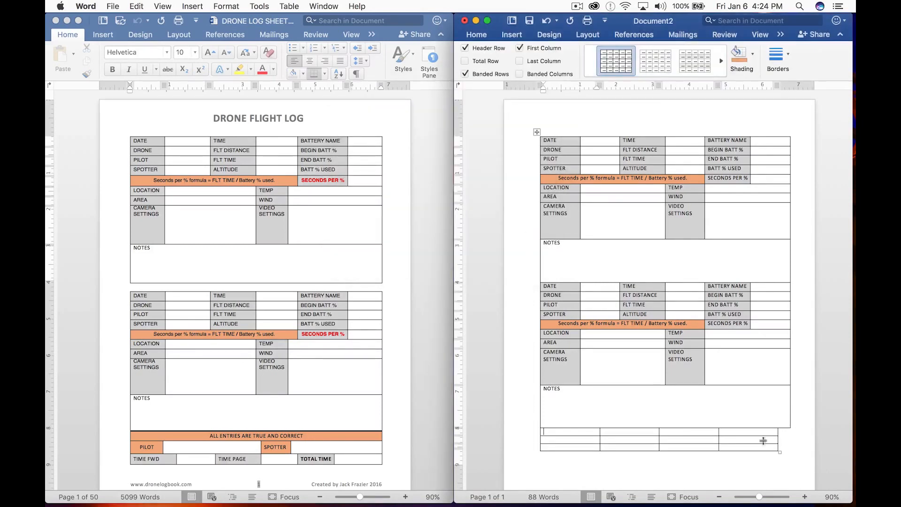
{"action": "left_click_drag", "start_coordinate": [778, 441], "coordinate": [789, 441]}
Set all three rows of the new bottom table to 0.25" high, and enlarge the middle row to about 0.4"
{"action": "left_click_drag", "start_coordinate": [533, 433], "coordinate": [537, 447]}
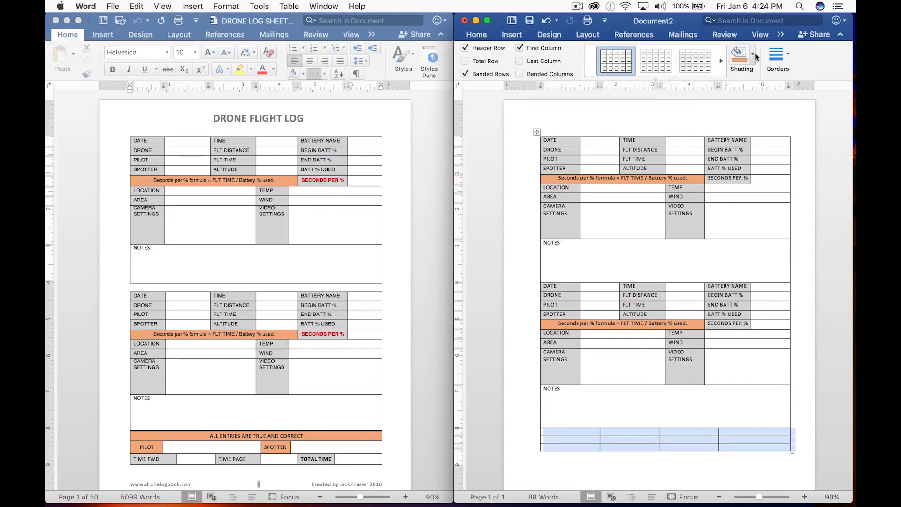
{"action": "left_click", "coordinate": [780, 34]}
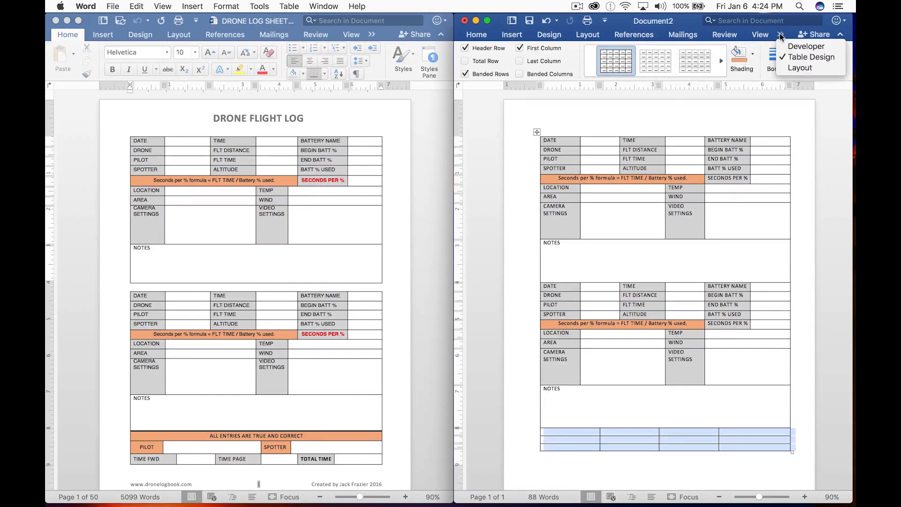
{"action": "left_click", "coordinate": [792, 67]}
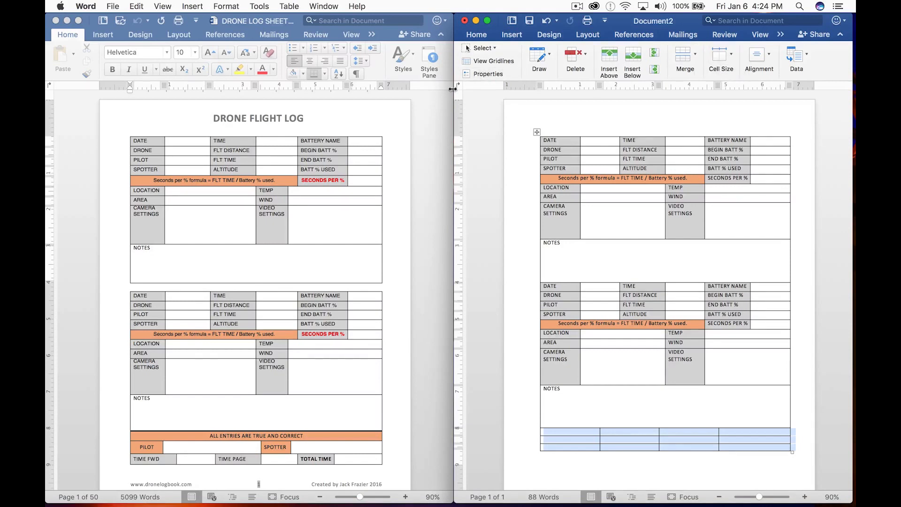
{"action": "double_click", "coordinate": [576, 20]}
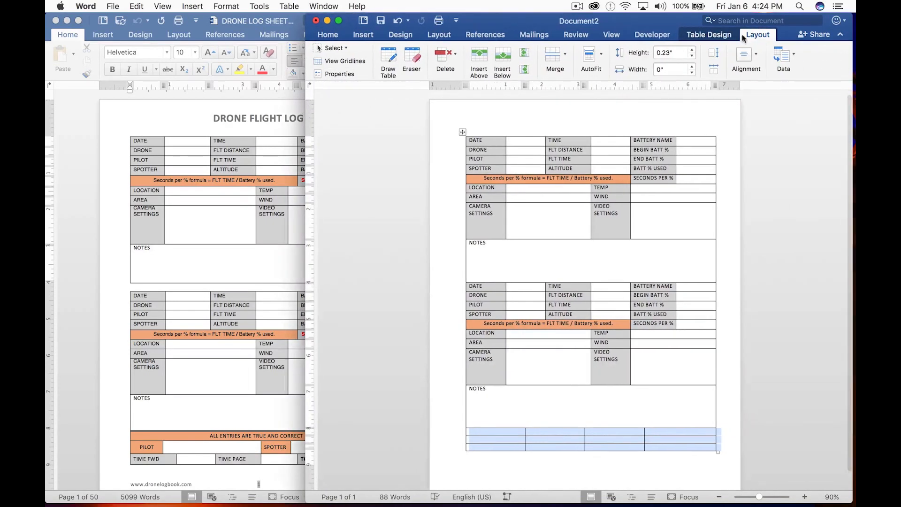
{"action": "left_click", "coordinate": [665, 55]}
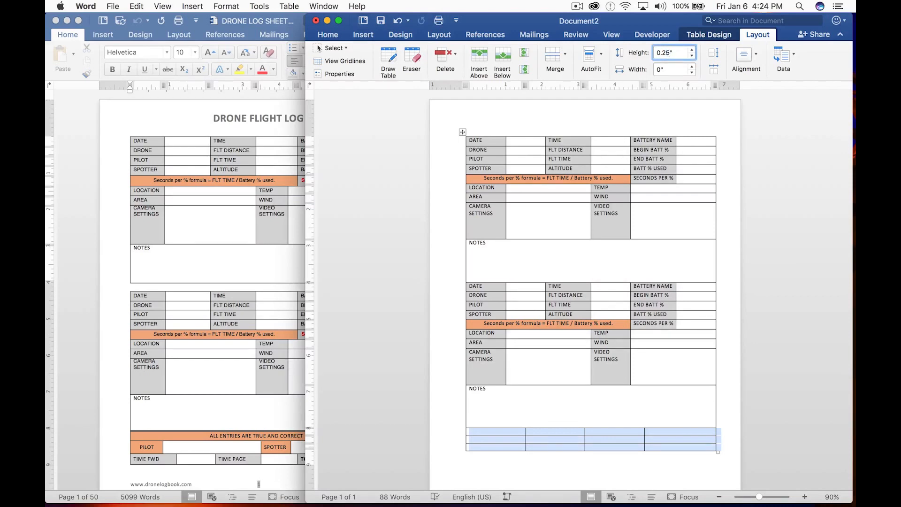
{"action": "key", "text": "Return"}
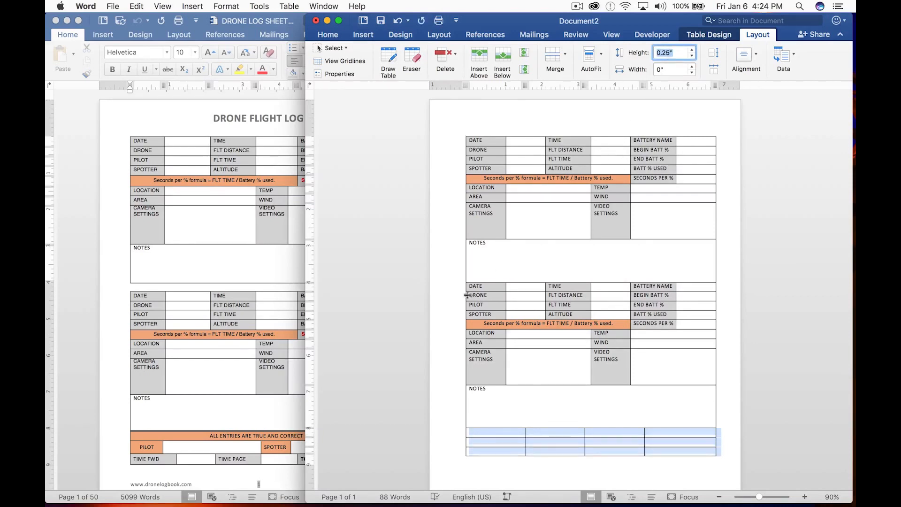
{"action": "left_click", "coordinate": [480, 444]}
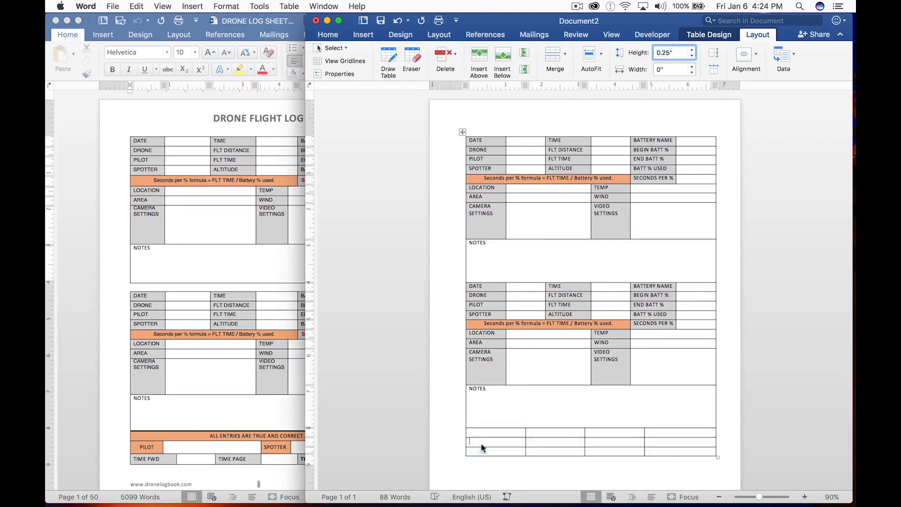
{"action": "left_click_drag", "start_coordinate": [481, 447], "coordinate": [481, 452]}
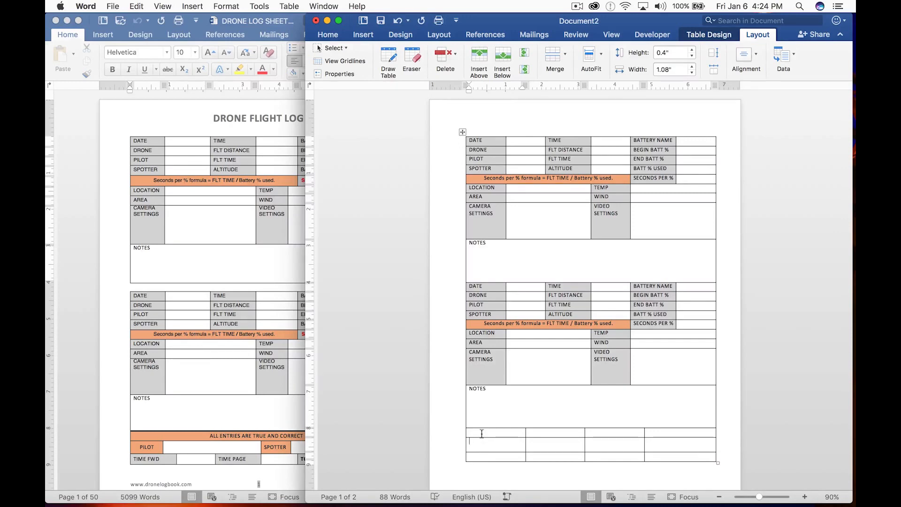
Merge the bottom table's first row into a single cell and centre its content horizontally and vertically
{"action": "left_click_drag", "start_coordinate": [482, 433], "coordinate": [653, 435]}
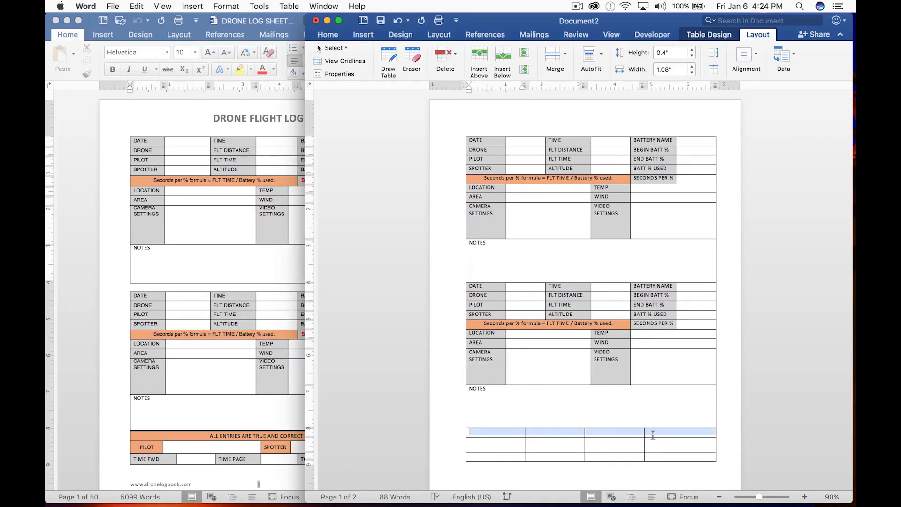
{"action": "left_click", "coordinate": [558, 56]}
{"action": "left_click", "coordinate": [533, 104]}
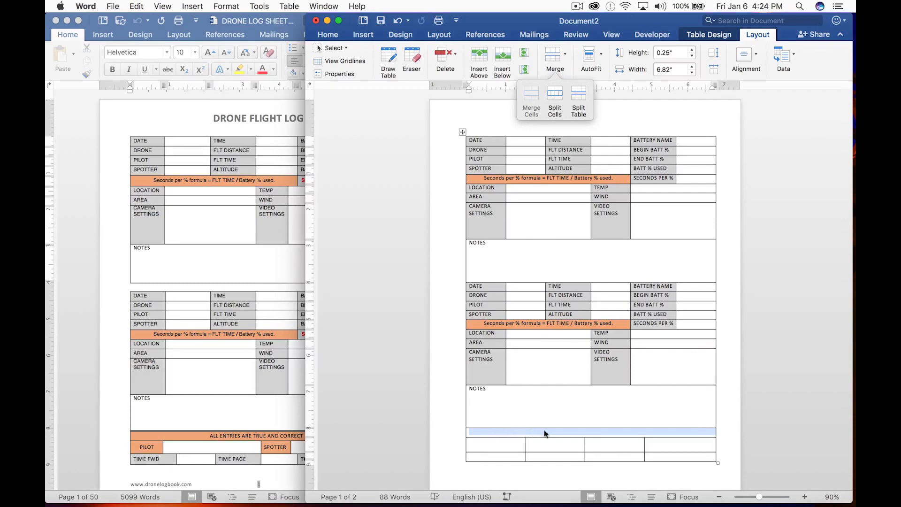
{"action": "left_click", "coordinate": [591, 433]}
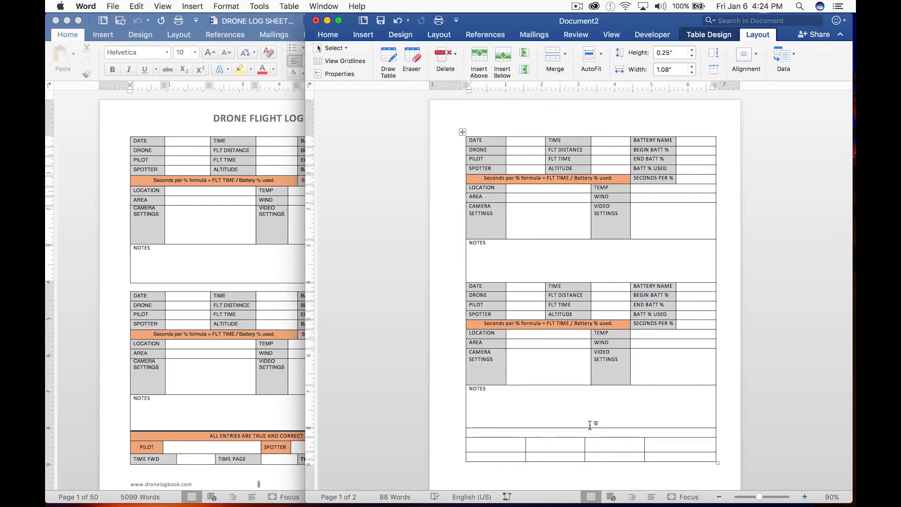
{"action": "left_click", "coordinate": [753, 57]}
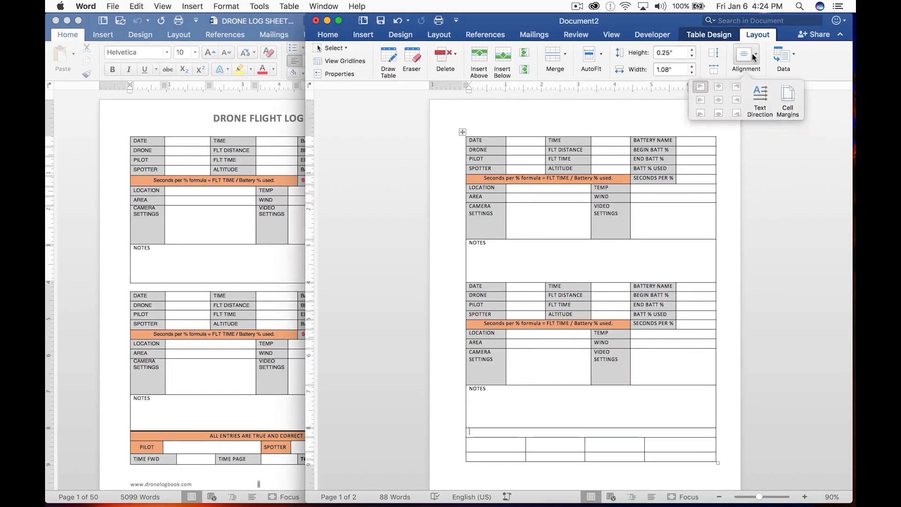
{"action": "left_click", "coordinate": [720, 100]}
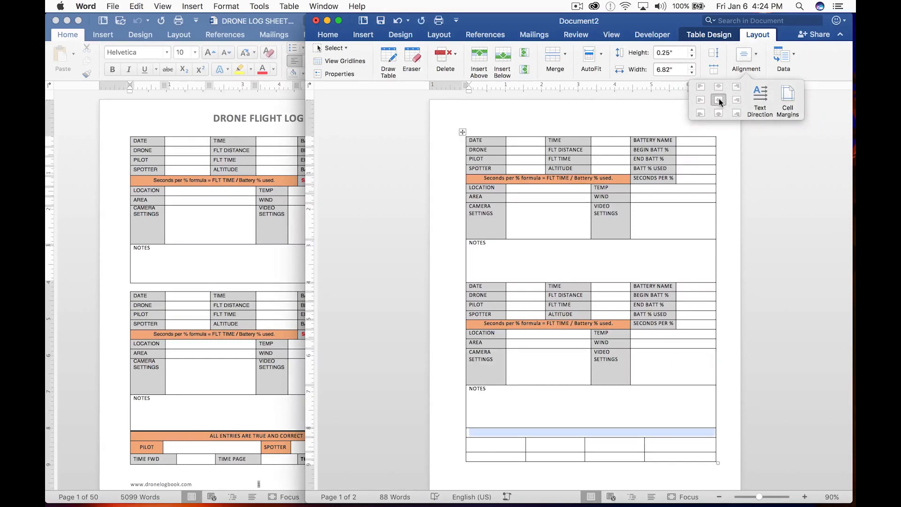
Enter "ALL ENTRIES ARE TRUE AND CORRECT" in the merged top row of the bottom table
{"action": "left_click", "coordinate": [582, 431]}
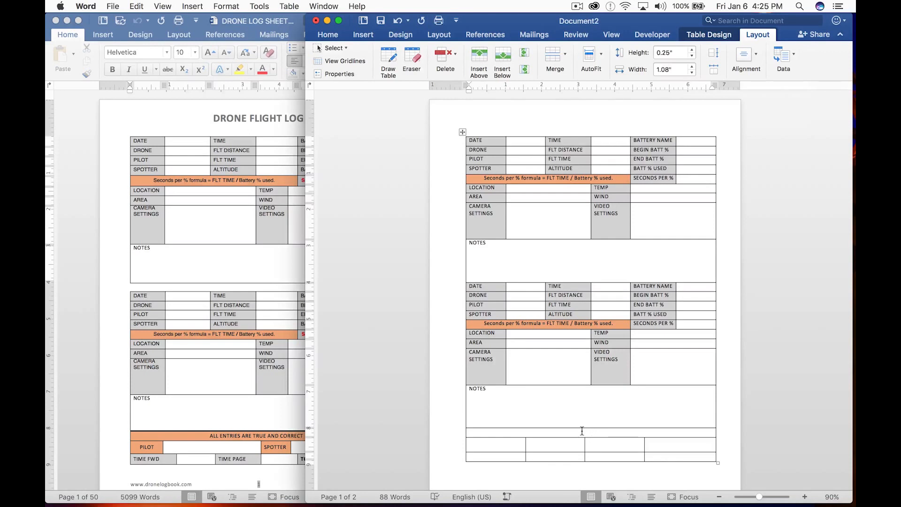
{"action": "type", "text": "ALL ENTRIES ARE TRUE AND CORR"}
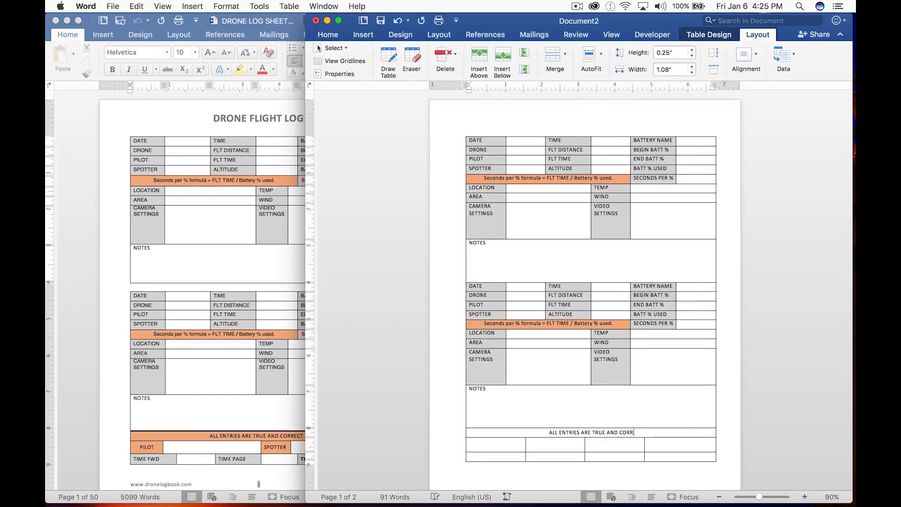
{"action": "type", "text": "ECT"}
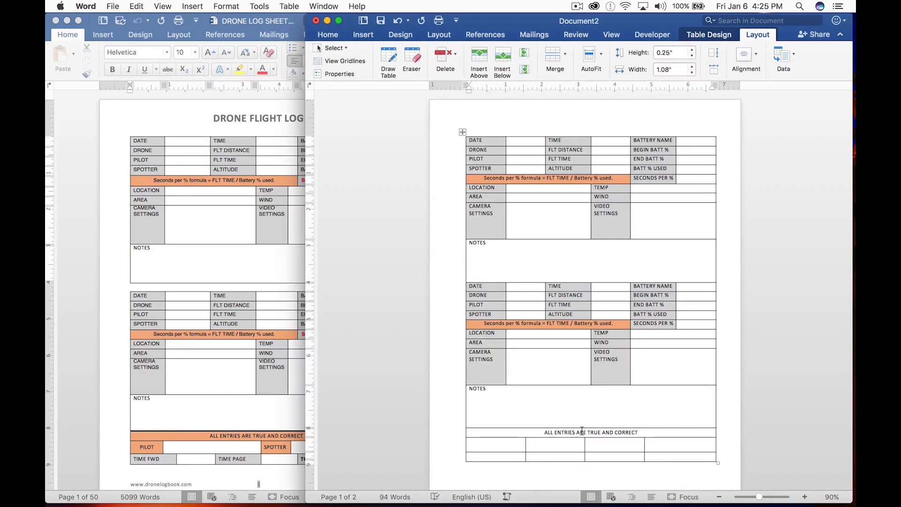
Label the first and third cells of the middle row PILOT and SPOTTER, and centre the row's content both ways
{"action": "left_click", "coordinate": [481, 446]}
{"action": "type", "text": "PILO"}
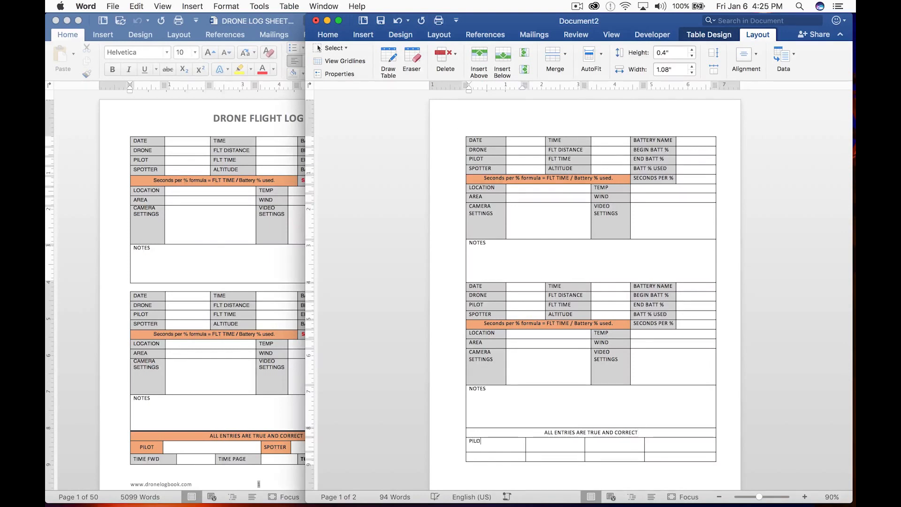
{"action": "type", "text": "T"}
{"action": "left_click", "coordinate": [594, 445]}
{"action": "type", "text": "SPOTTER"}
{"action": "left_click", "coordinate": [448, 447]}
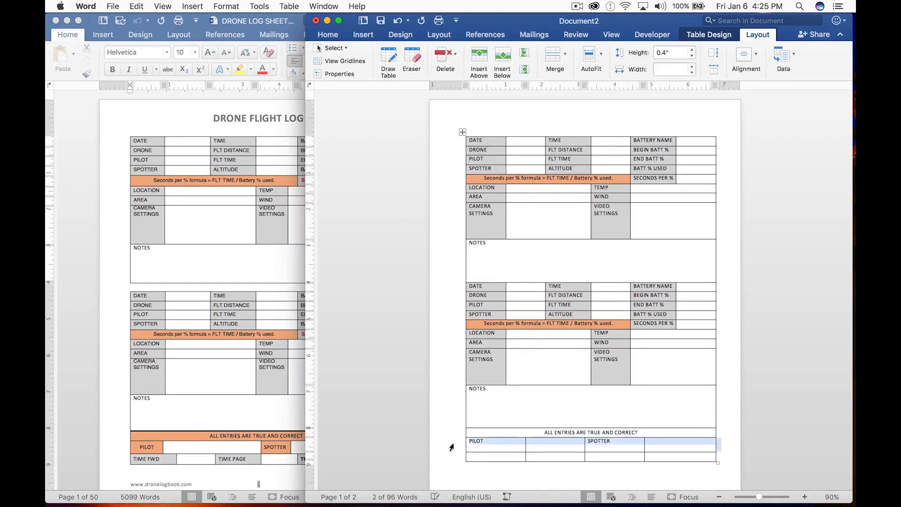
{"action": "left_click", "coordinate": [755, 60]}
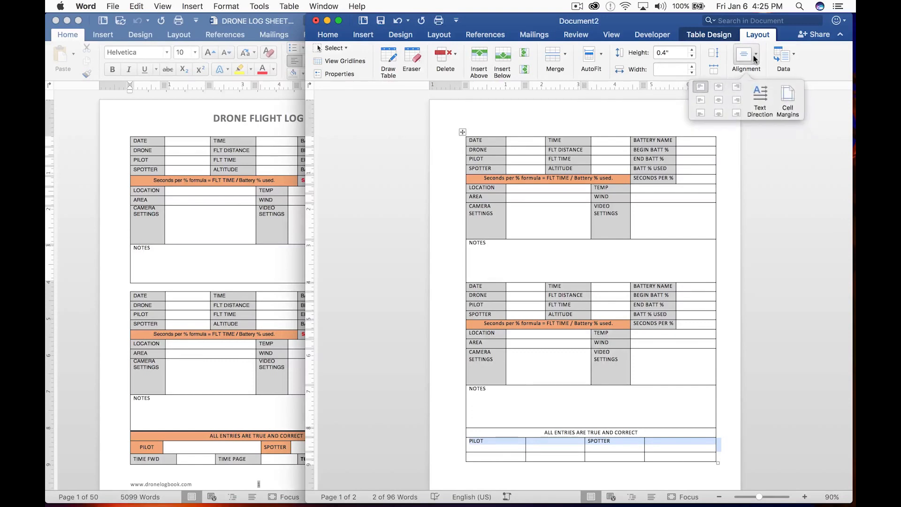
{"action": "left_click", "coordinate": [716, 98]}
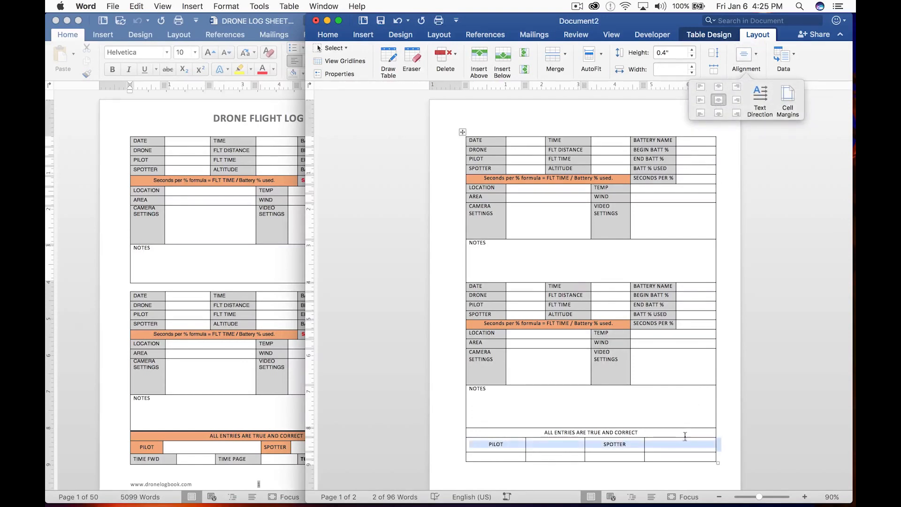
Align the last row centre-left and label its first and third cells TIME FWD and TIME PAGE
{"action": "left_click", "coordinate": [492, 455]}
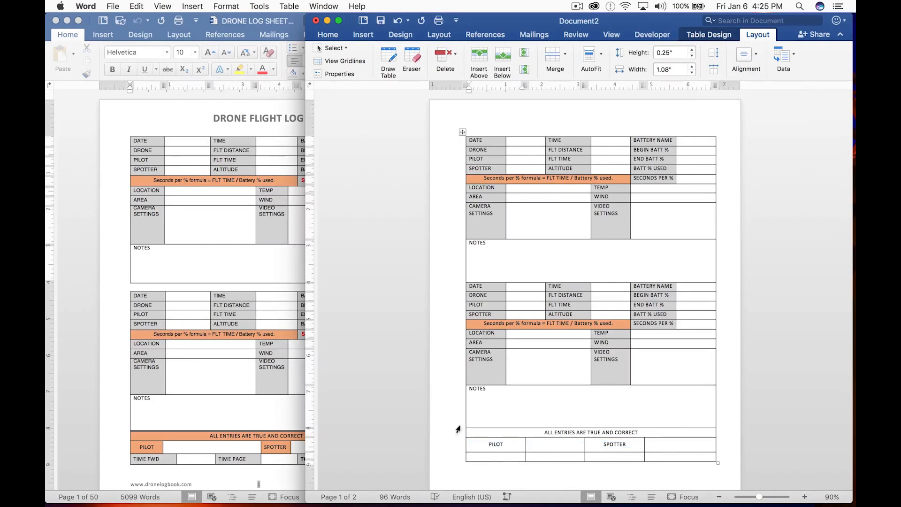
{"action": "left_click", "coordinate": [447, 459]}
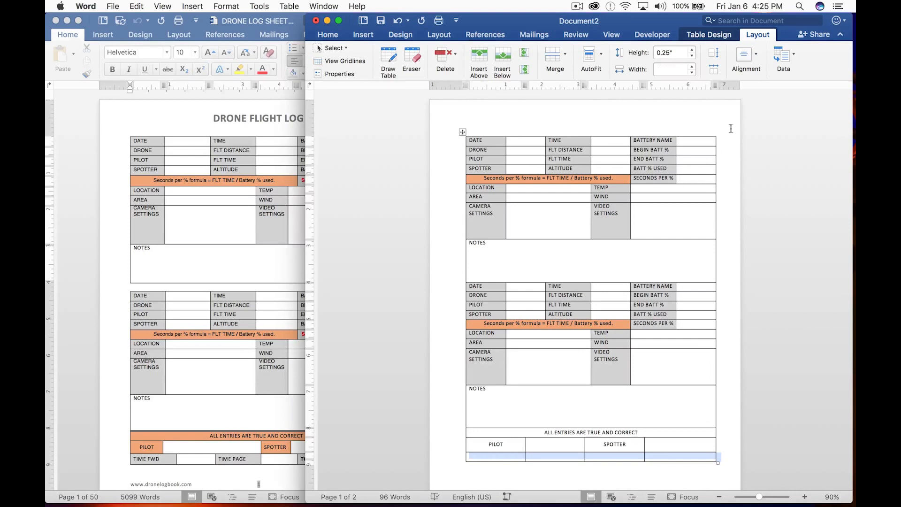
{"action": "left_click", "coordinate": [750, 60]}
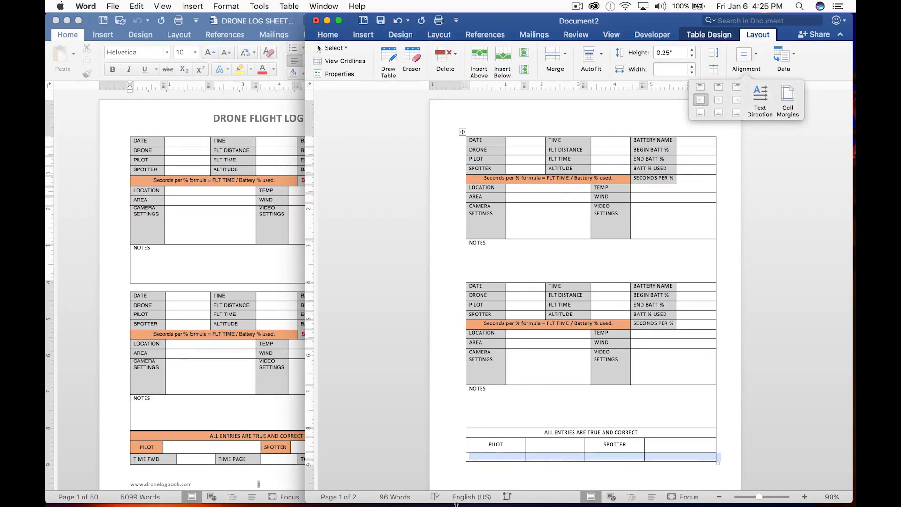
{"action": "left_click", "coordinate": [479, 455]}
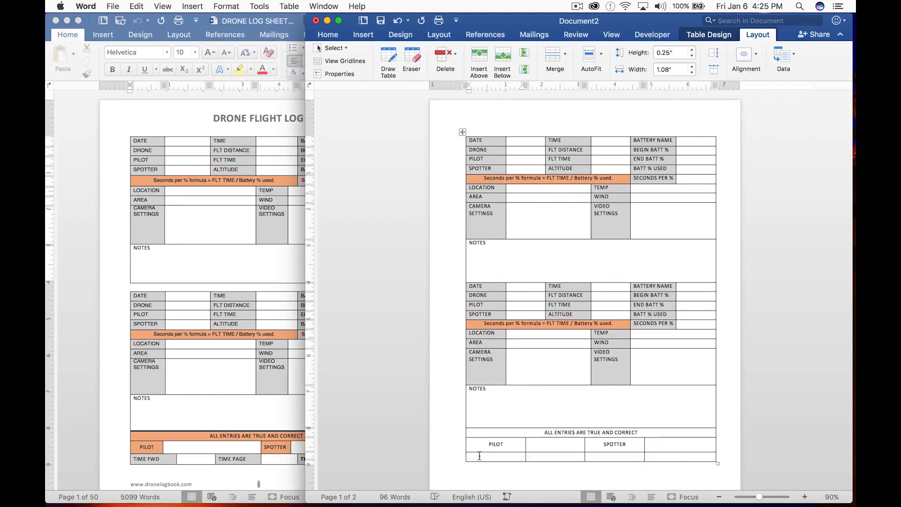
{"action": "type", "text": "TIME FWD"}
{"action": "left_click", "coordinate": [598, 456]}
{"action": "type", "text": "TIME PAGE"}
Split the empty cell after TIME PAGE into 2 columns and 1 row
{"action": "left_click", "coordinate": [211, 263]}
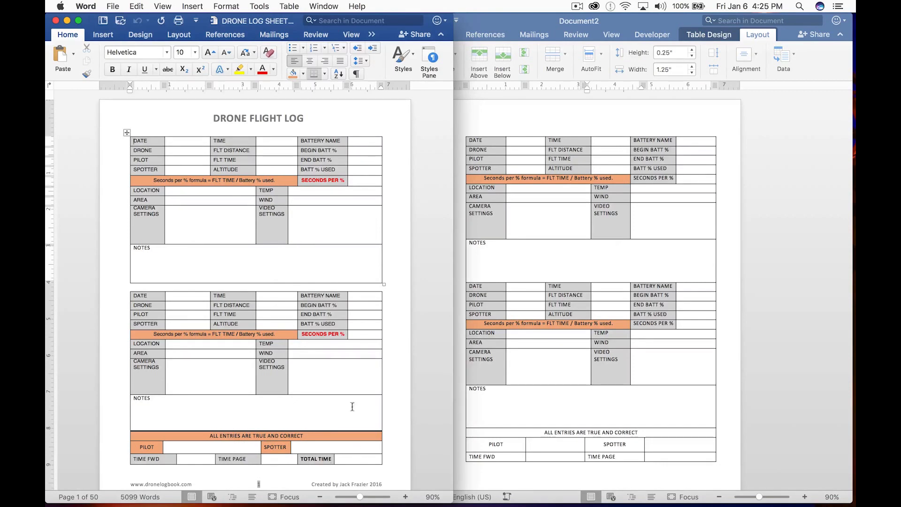
{"action": "left_click", "coordinate": [684, 457]}
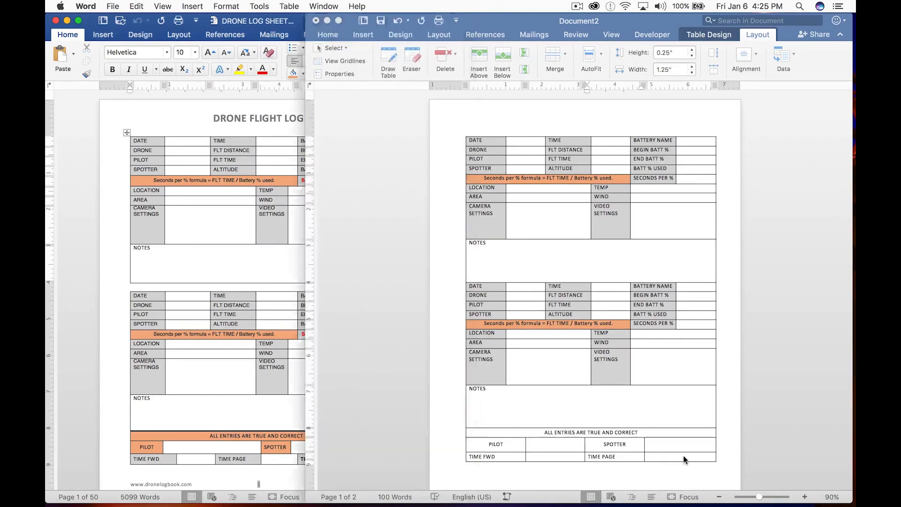
{"action": "left_click", "coordinate": [657, 456]}
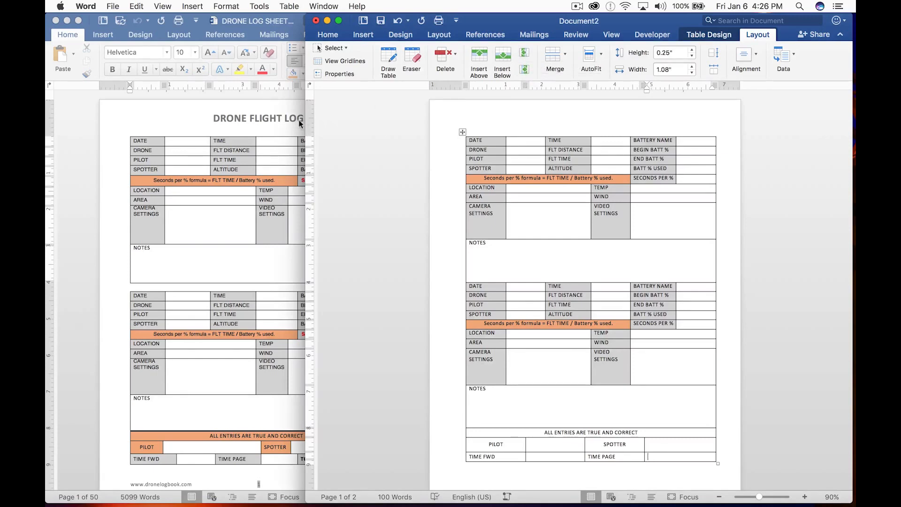
{"action": "left_click_drag", "start_coordinate": [305, 124], "coordinate": [142, 133]}
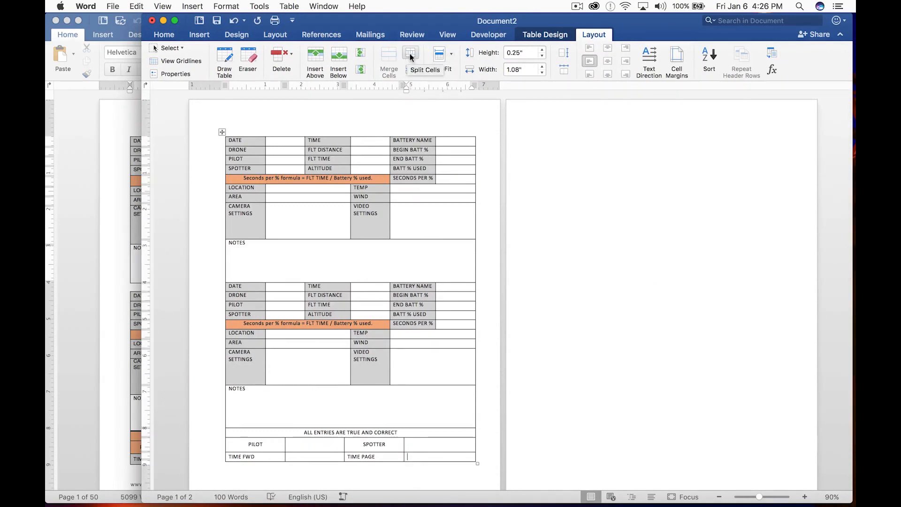
{"action": "left_click", "coordinate": [410, 54]}
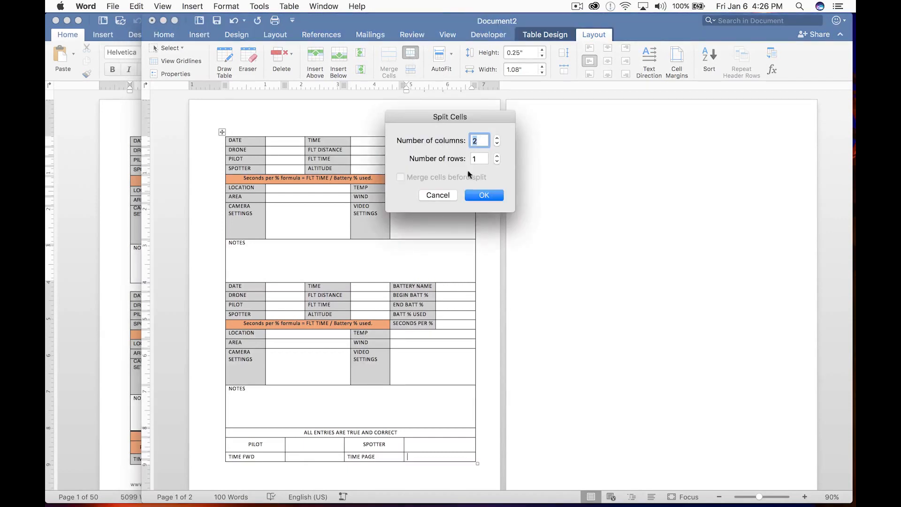
{"action": "left_click", "coordinate": [479, 196]}
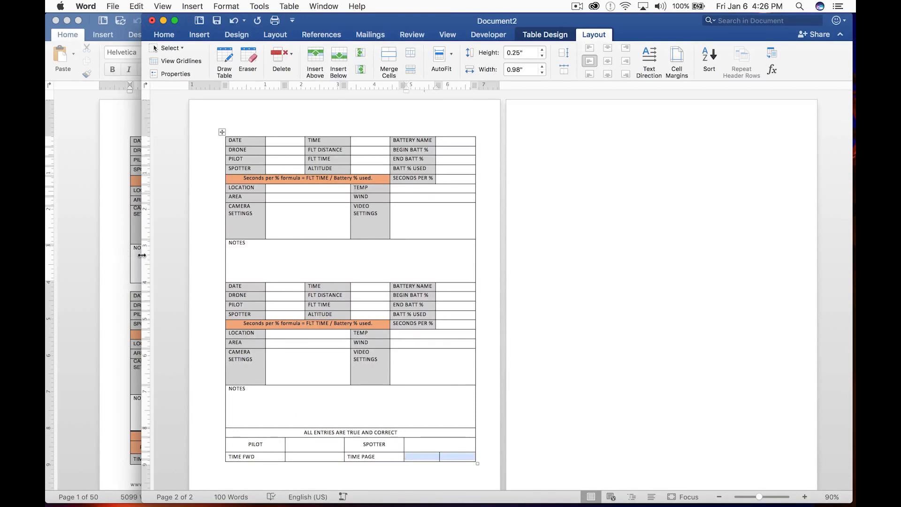
Resize the new document's window beside the reference sheet and adjust the cell borders in the sign-off table's lower two rows to match
{"action": "left_click_drag", "start_coordinate": [146, 257], "coordinate": [454, 280]}
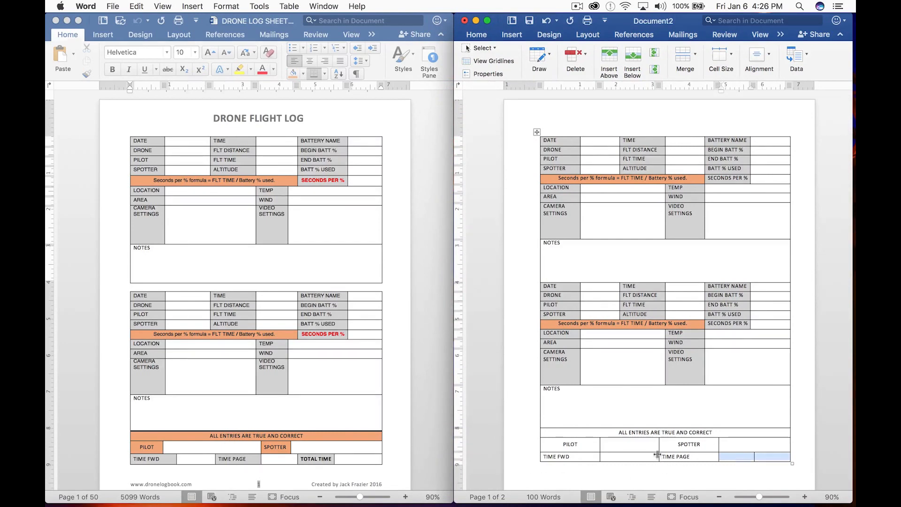
{"action": "left_click_drag", "start_coordinate": [636, 458], "coordinate": [573, 445]}
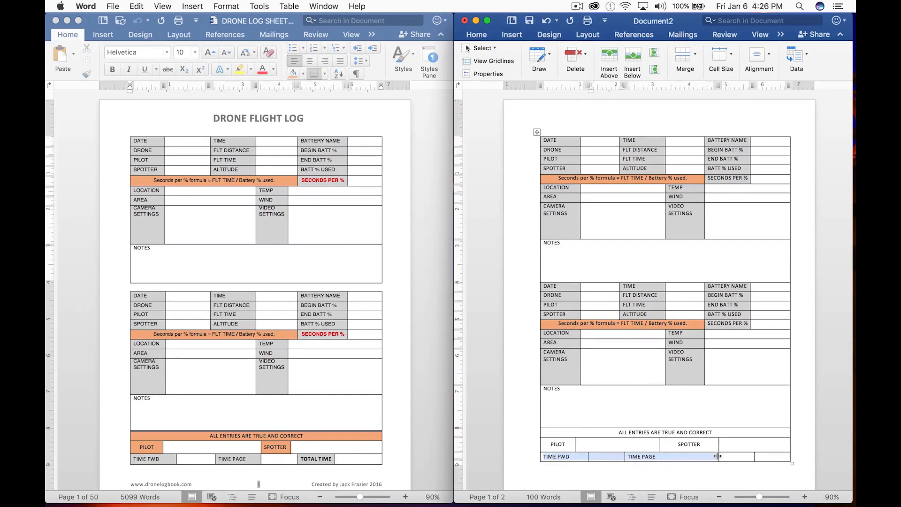
{"action": "left_click_drag", "start_coordinate": [718, 457], "coordinate": [669, 443]}
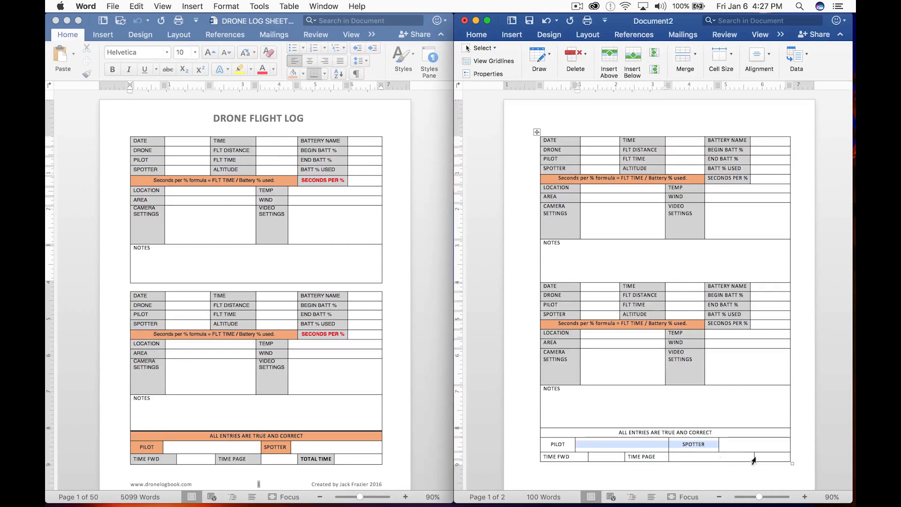
{"action": "left_click_drag", "start_coordinate": [753, 455], "coordinate": [736, 460]}
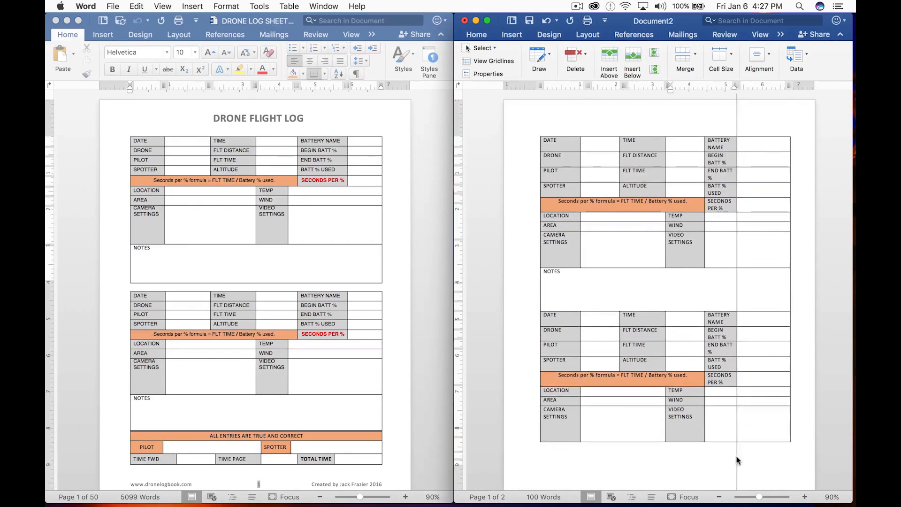
{"action": "key", "text": "super+z"}
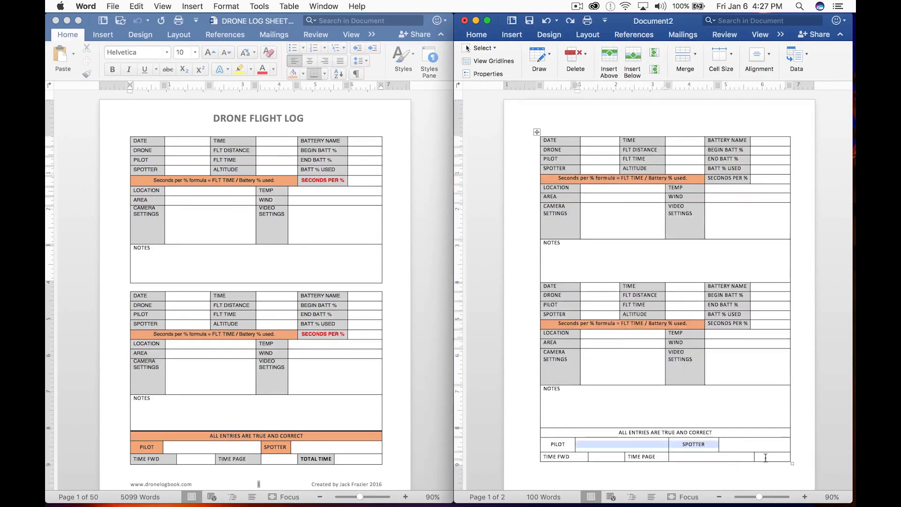
{"action": "left_click_drag", "start_coordinate": [765, 458], "coordinate": [725, 456]}
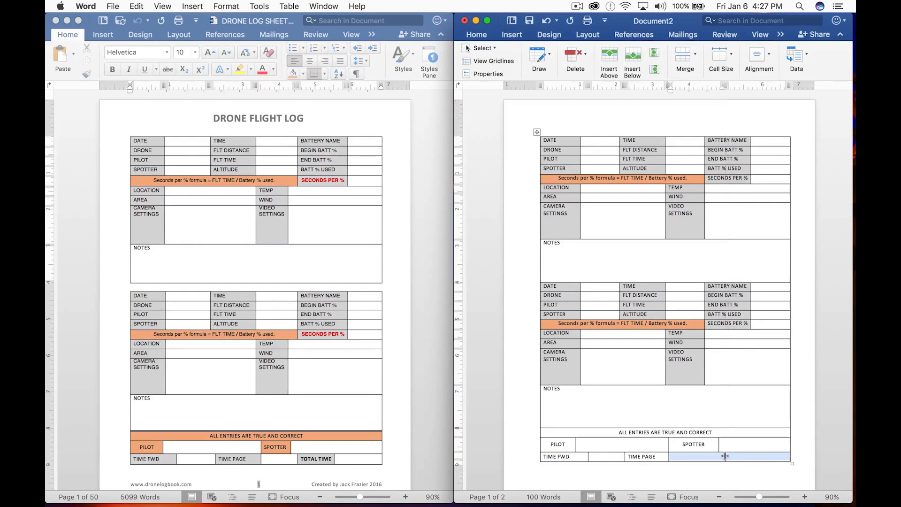
Split the last empty cell of the bottom row into 2 columns and 1 row
{"action": "left_click", "coordinate": [749, 457]}
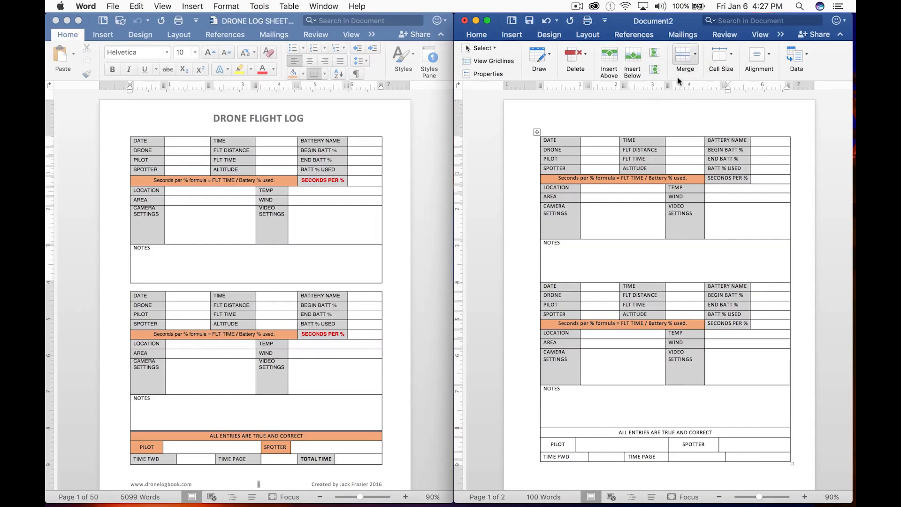
{"action": "left_click", "coordinate": [731, 55]}
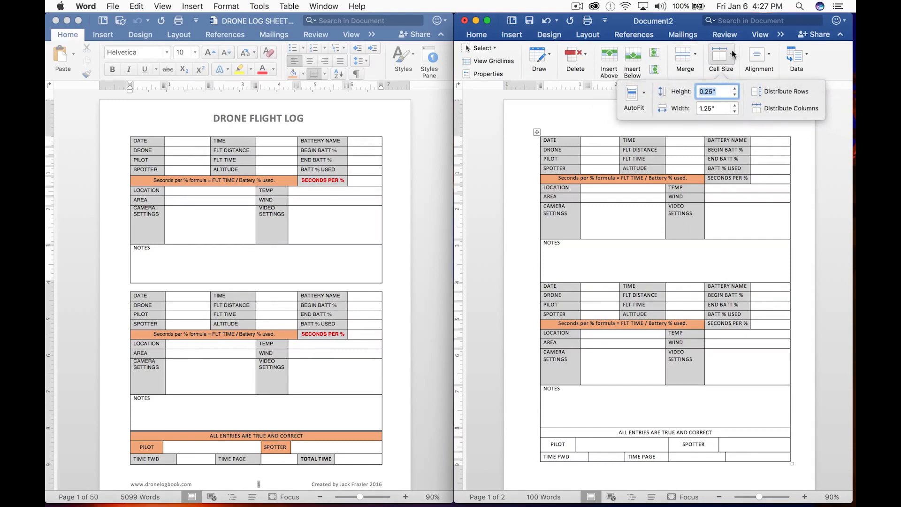
{"action": "left_click", "coordinate": [697, 57]}
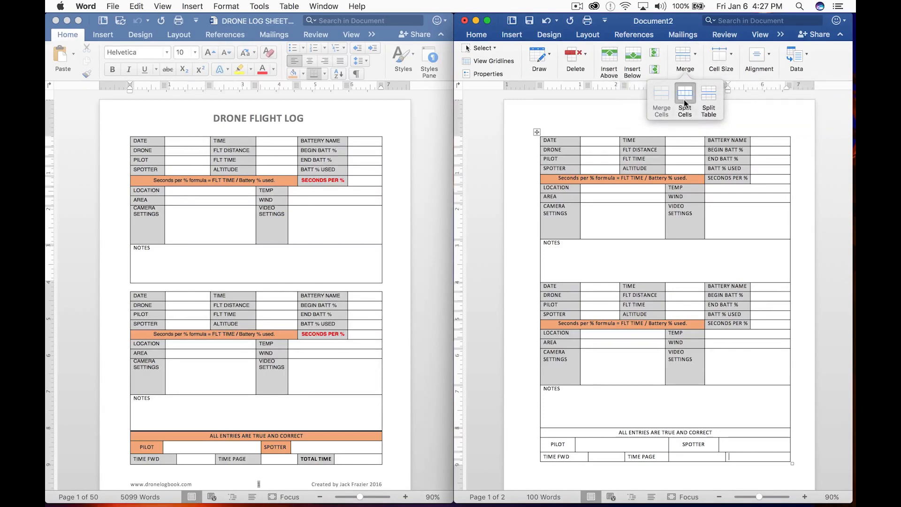
{"action": "left_click", "coordinate": [683, 100]}
{"action": "left_click", "coordinate": [484, 195]}
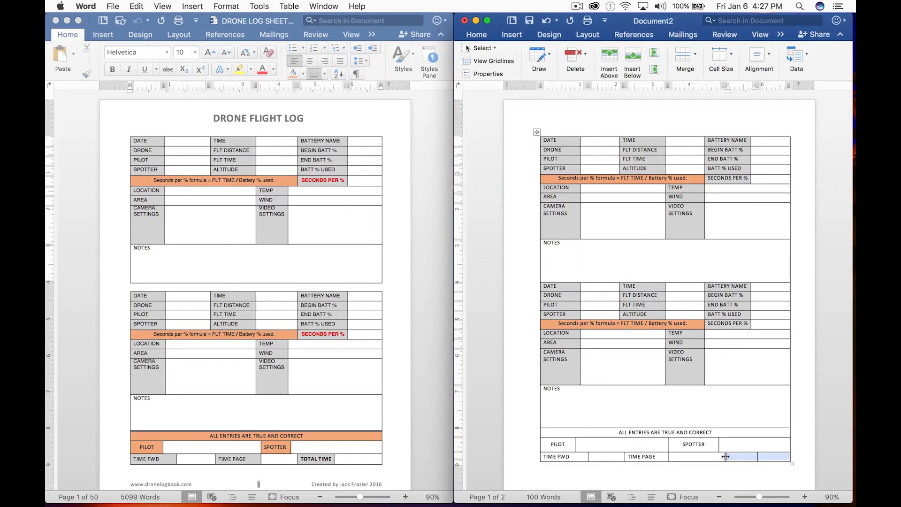
Narrow the SPOTTER label cell and the empty cell after TIME PAGE
{"action": "left_click_drag", "start_coordinate": [718, 444], "coordinate": [700, 448]}
{"action": "left_click", "coordinate": [726, 459]}
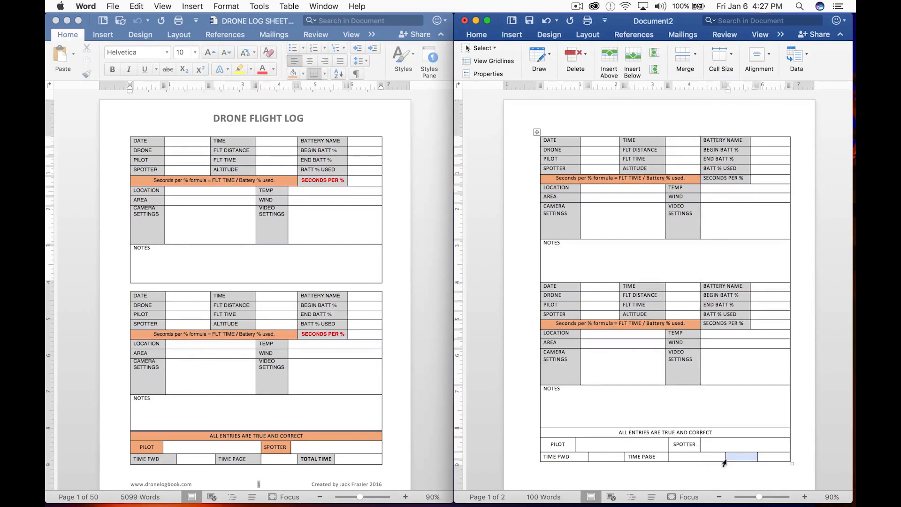
{"action": "left_click_drag", "start_coordinate": [725, 459], "coordinate": [708, 456]}
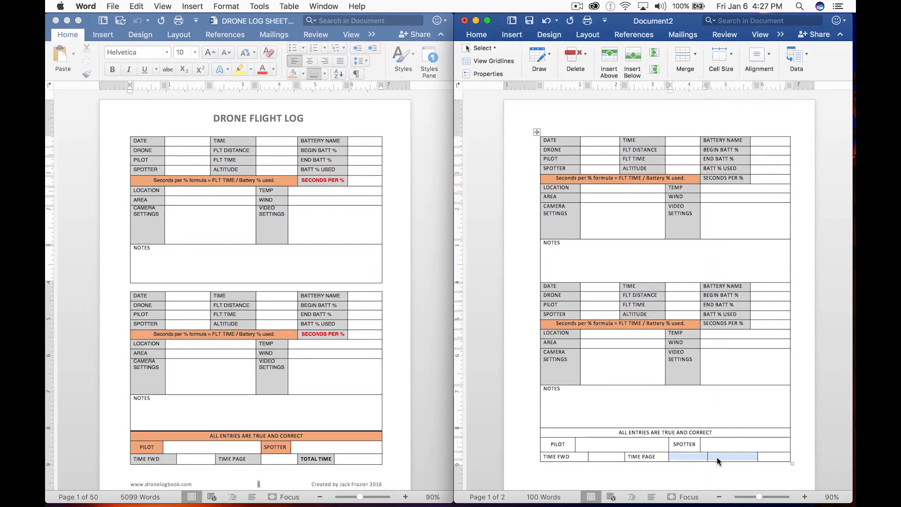
Label the second-to-last cell of the bottom row TOTAL TIME and narrow it to fit the label
{"action": "left_click", "coordinate": [715, 456]}
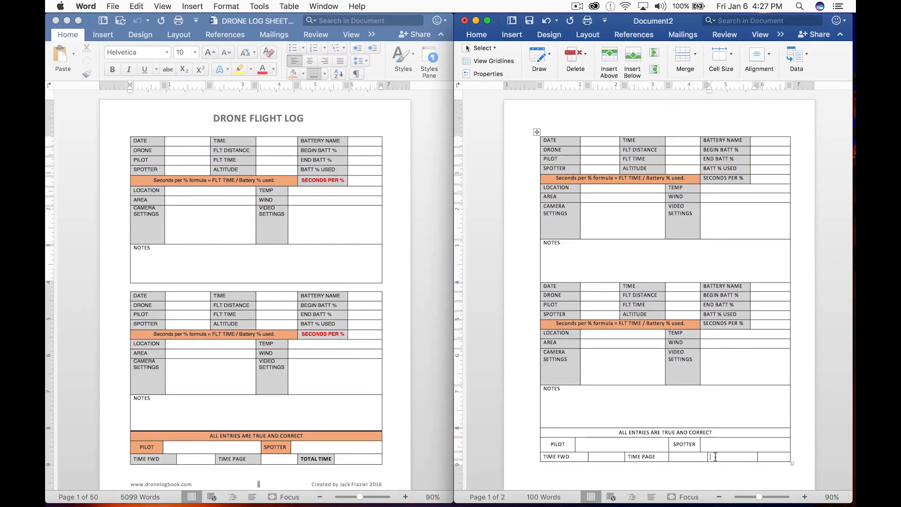
{"action": "type", "text": "TOTAL TIME"}
{"action": "left_click_drag", "start_coordinate": [758, 460], "coordinate": [746, 461]}
Shade the ALL ENTRIES ARE TRUE AND CORRECT row and the PILOT and SPOTTER sign-off cells in the formula rows' orange
{"action": "left_click", "coordinate": [625, 434]}
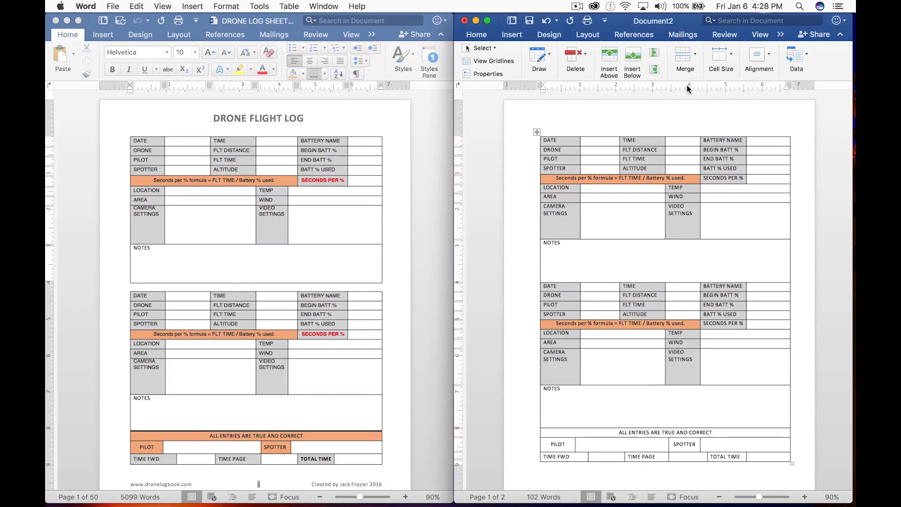
{"action": "left_click", "coordinate": [477, 35]}
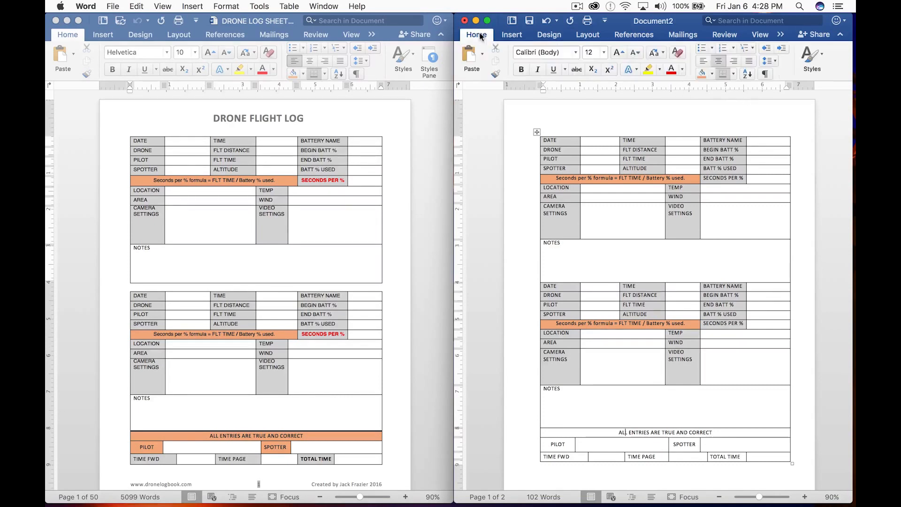
{"action": "left_click", "coordinate": [699, 73]}
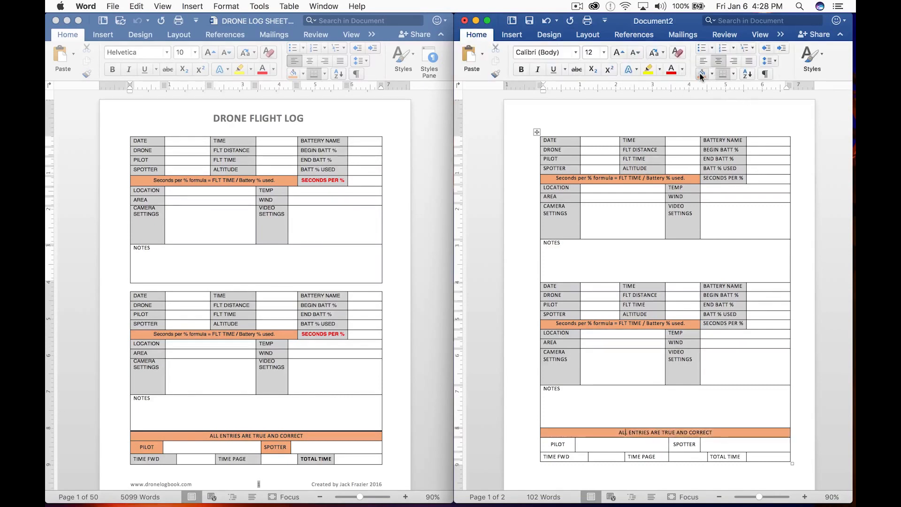
{"action": "left_click", "coordinate": [552, 445]}
{"action": "left_click", "coordinate": [701, 73]}
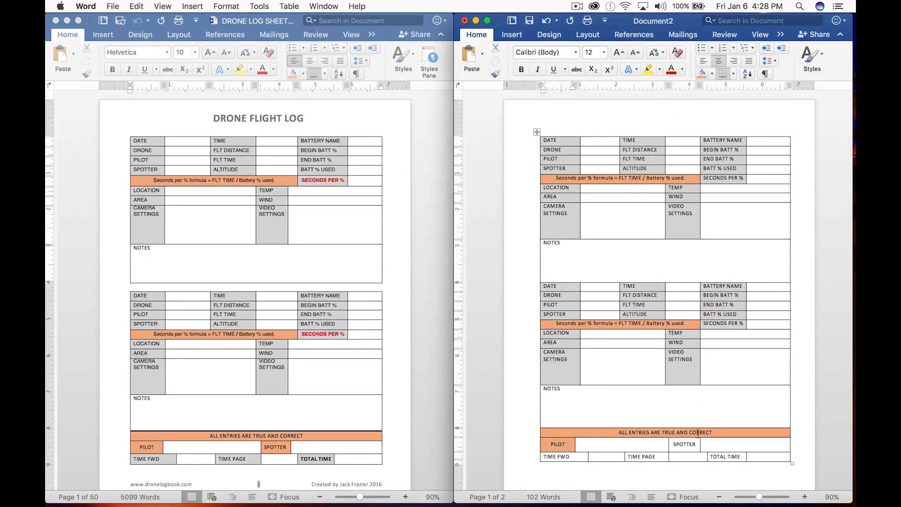
{"action": "left_click", "coordinate": [687, 444]}
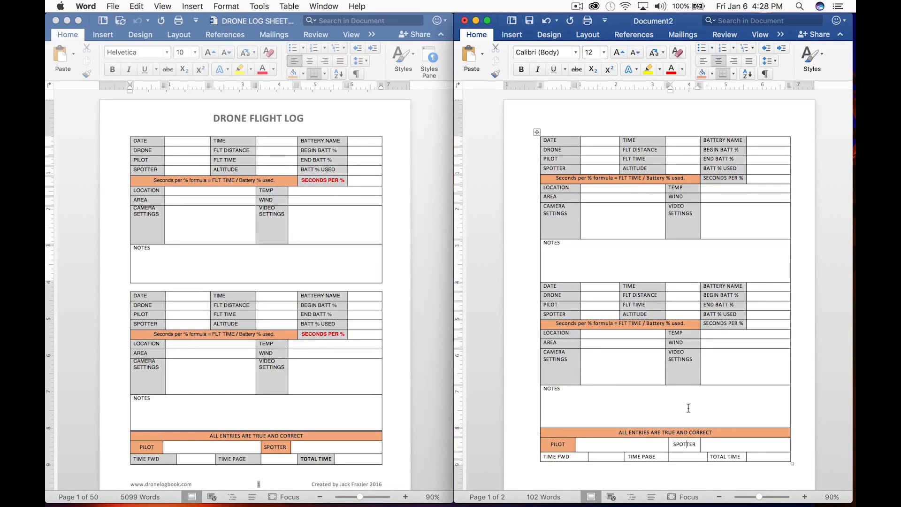
{"action": "left_click", "coordinate": [701, 74]}
Shade the TIME FWD, TIME PAGE and TOTAL TIME cells in the bottom row light grey
{"action": "left_click", "coordinate": [560, 456]}
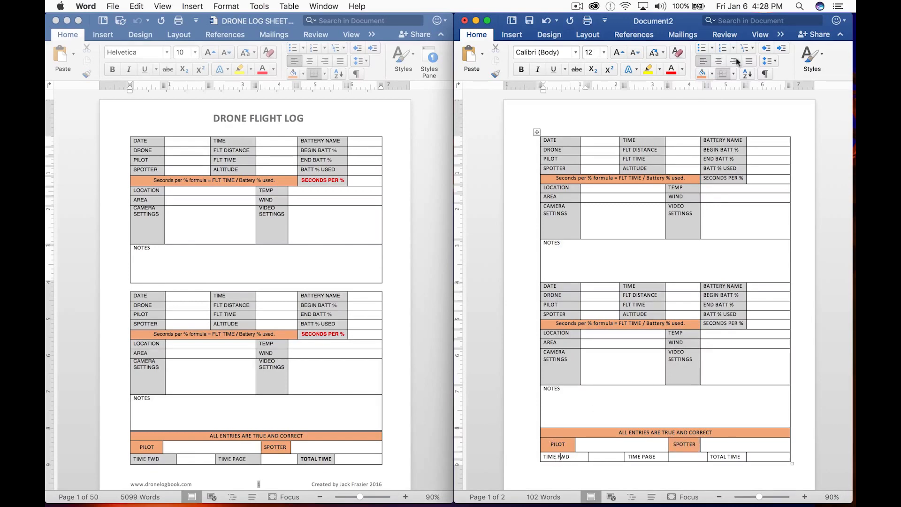
{"action": "left_click", "coordinate": [712, 75]}
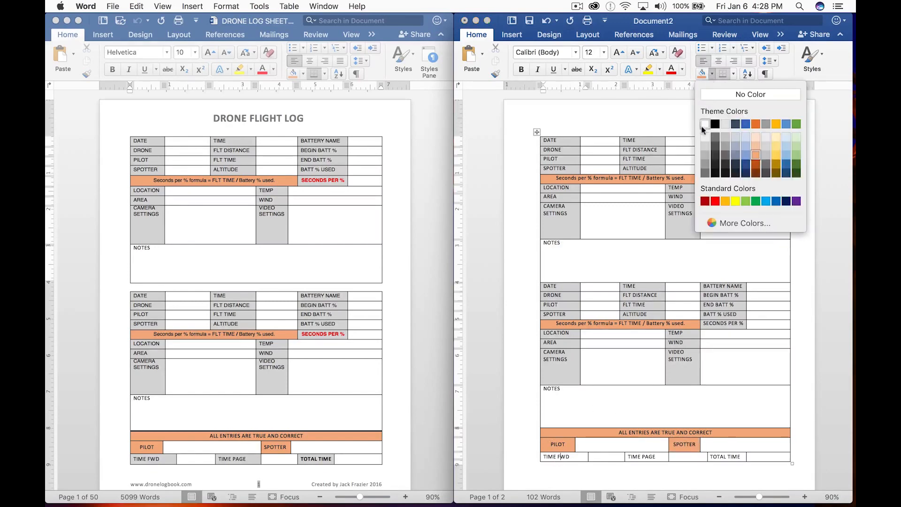
{"action": "left_click", "coordinate": [702, 144]}
{"action": "left_click", "coordinate": [652, 455]}
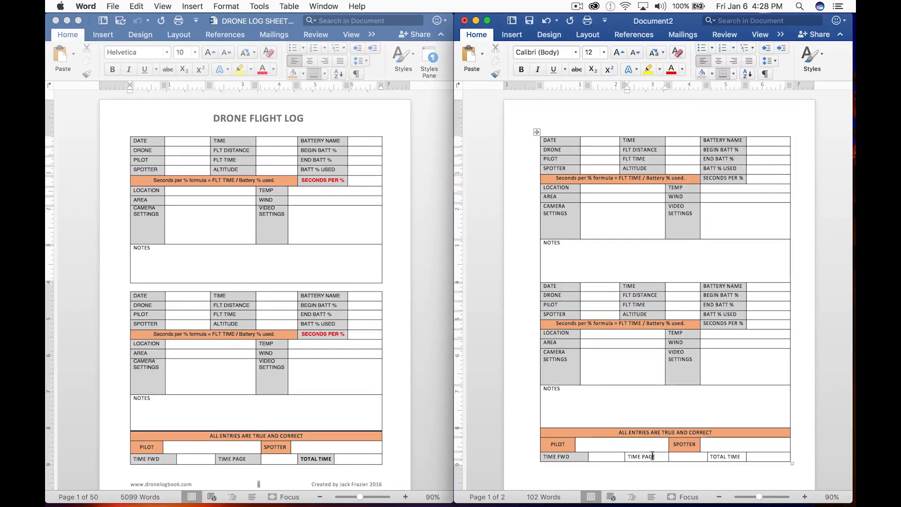
{"action": "left_click", "coordinate": [700, 73]}
{"action": "left_click", "coordinate": [731, 455]}
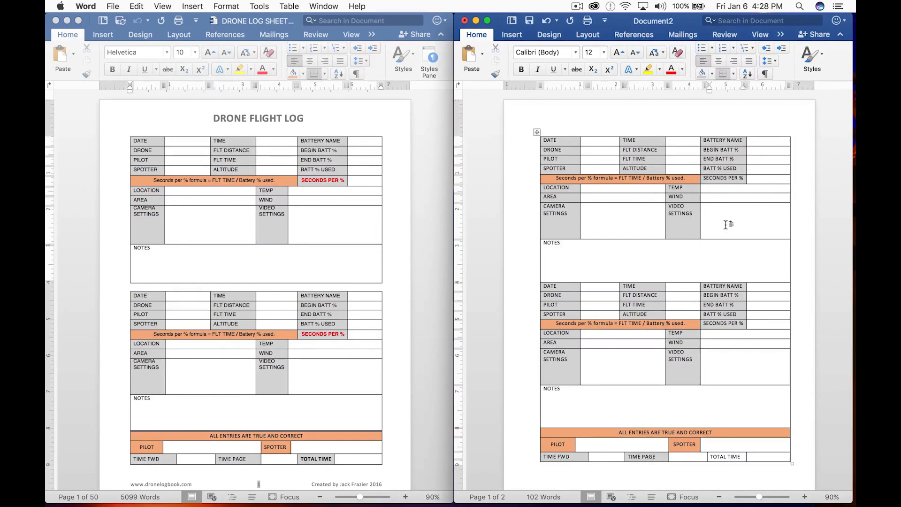
{"action": "left_click", "coordinate": [702, 73]}
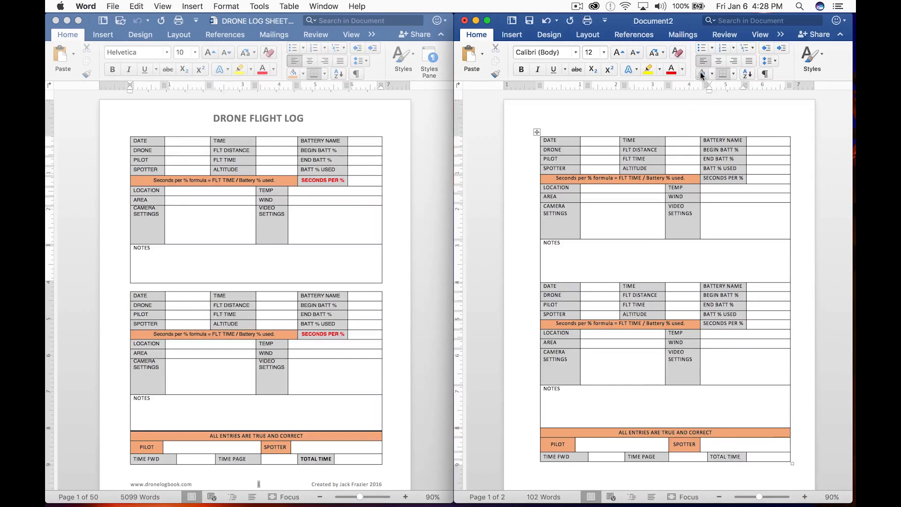
Enter the title "DRONE FLIGHT LOG" in the page header
{"action": "scroll", "coordinate": [637, 245], "scroll_direction": "down", "scroll_amount": 1}
{"action": "scroll", "coordinate": [637, 247], "scroll_direction": "up", "scroll_amount": 1}
{"action": "left_click", "coordinate": [626, 119]}
{"action": "double_click", "coordinate": [636, 110]}
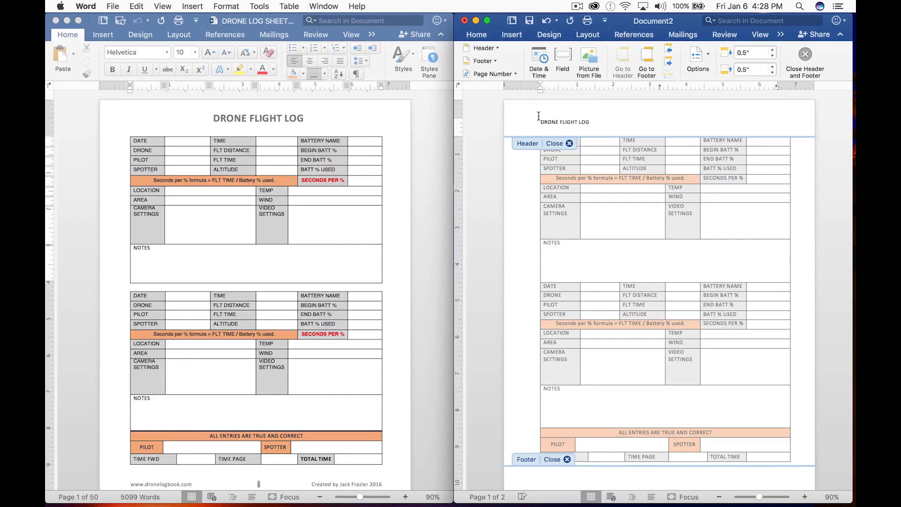
Format the DRONE FLIGHT LOG header as 22-point bold centred text and leave header editing
{"action": "left_click_drag", "start_coordinate": [539, 122], "coordinate": [612, 121]}
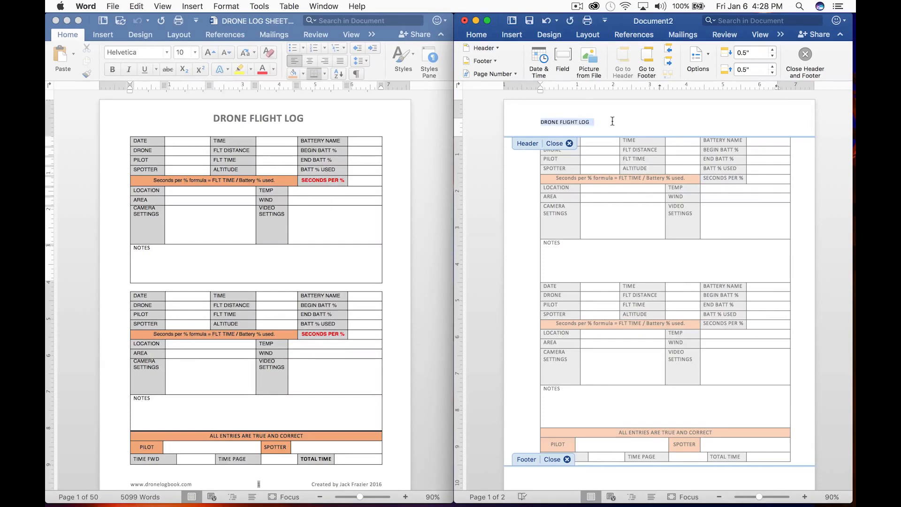
{"action": "left_click", "coordinate": [477, 34]}
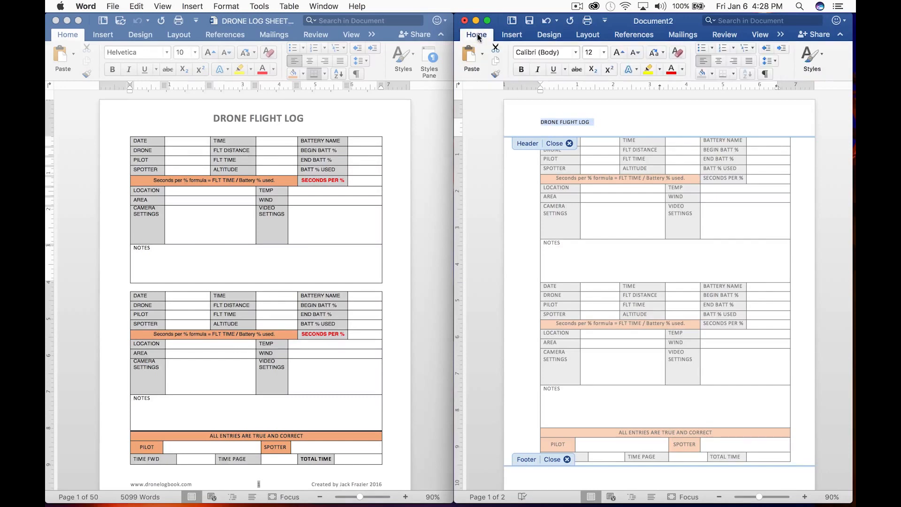
{"action": "left_click", "coordinate": [604, 53]}
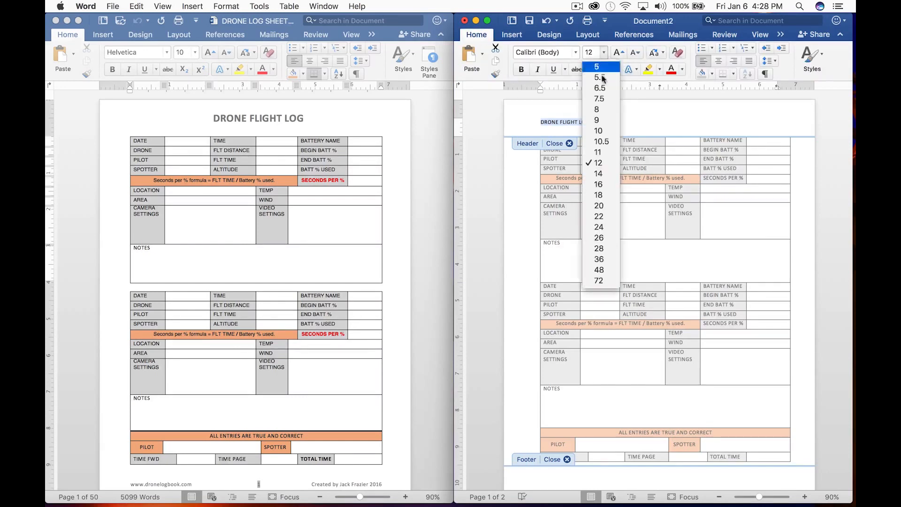
{"action": "left_click", "coordinate": [601, 218]}
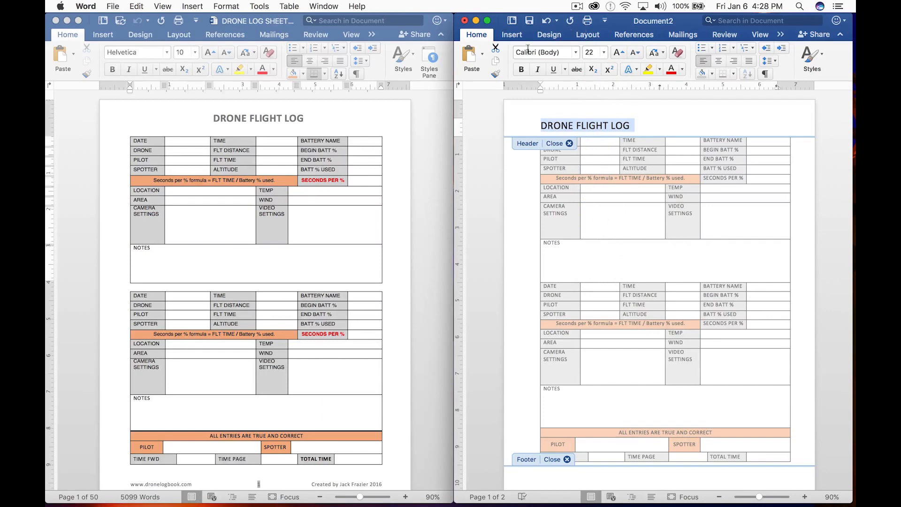
{"action": "left_click", "coordinate": [521, 69]}
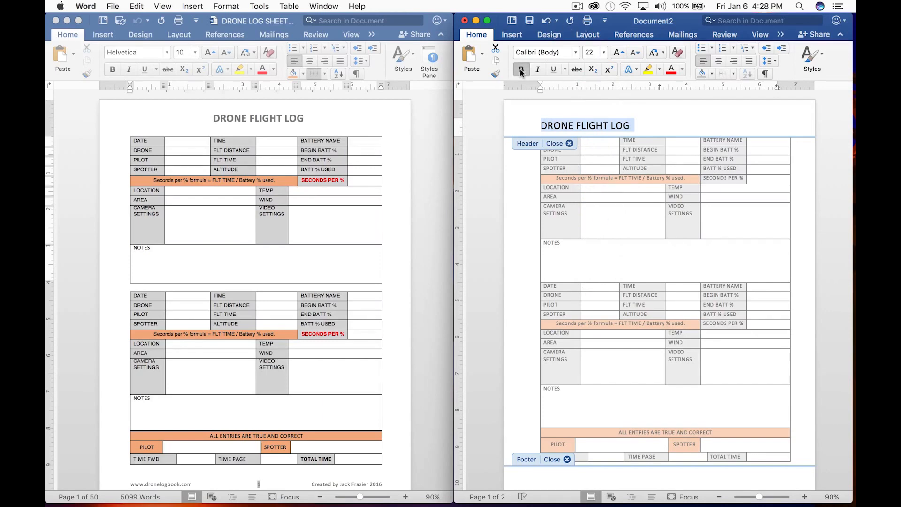
{"action": "left_click", "coordinate": [718, 61]}
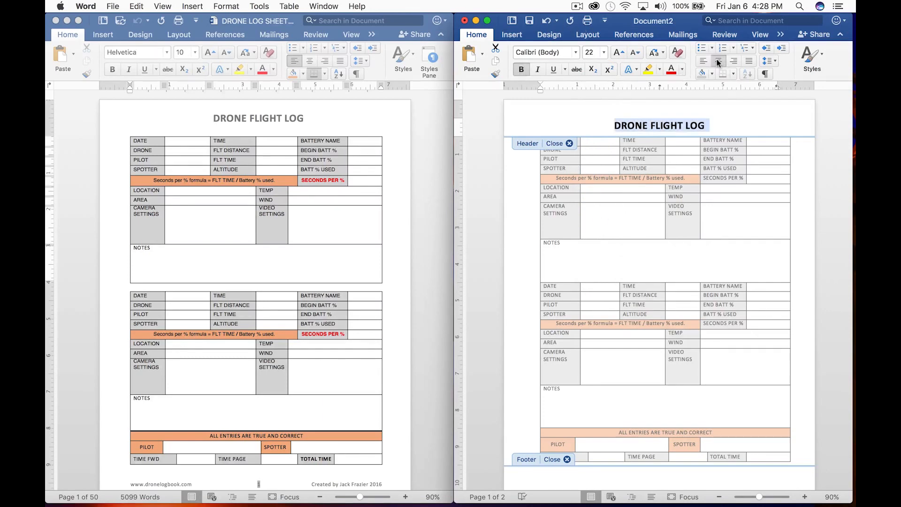
{"action": "left_click", "coordinate": [561, 144]}
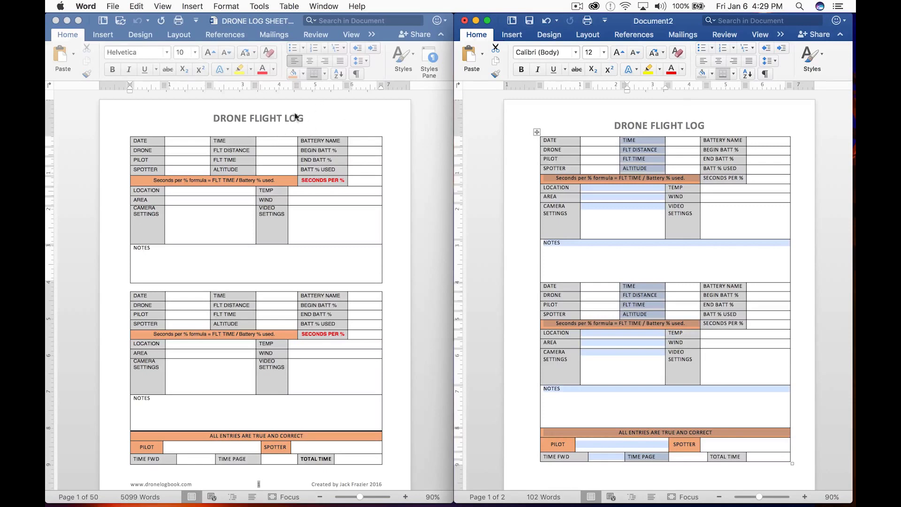
{"action": "scroll", "coordinate": [680, 288], "scroll_direction": "down", "scroll_amount": 2}
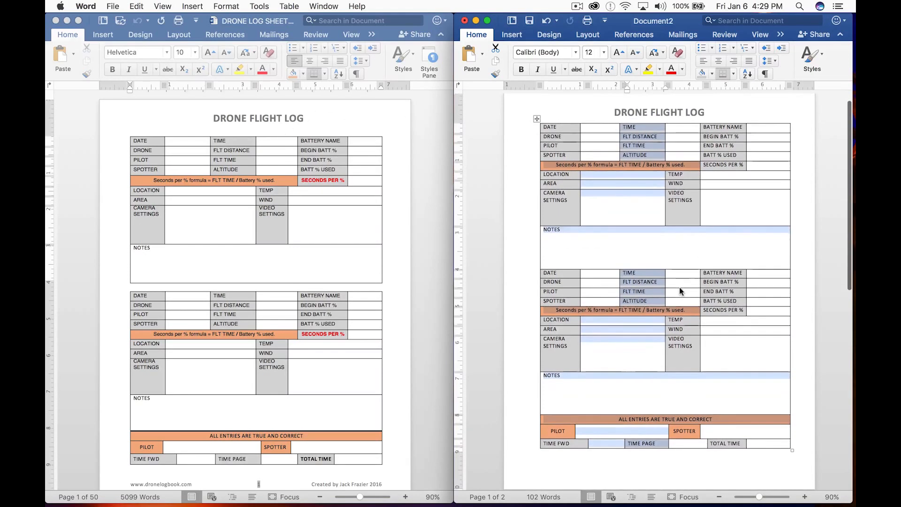
{"action": "left_click", "coordinate": [674, 483]}
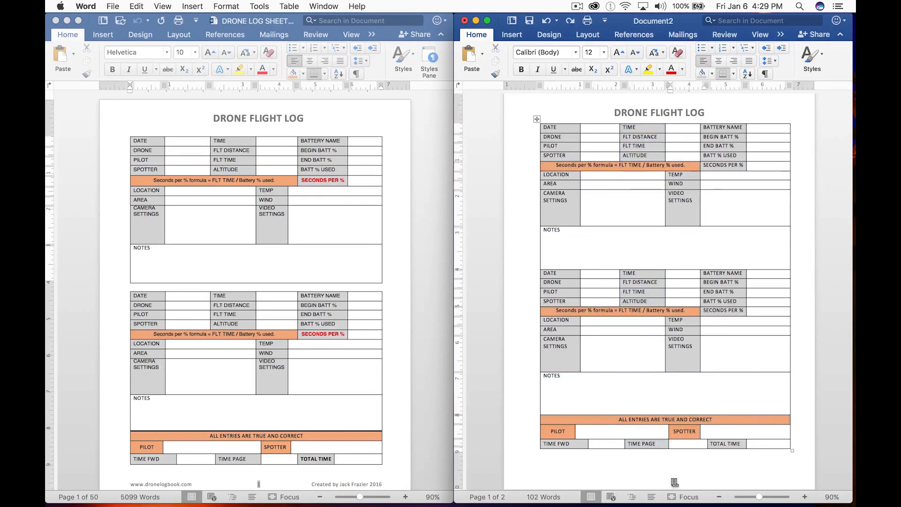
{"action": "scroll", "coordinate": [675, 483], "scroll_direction": "down", "scroll_amount": 2}
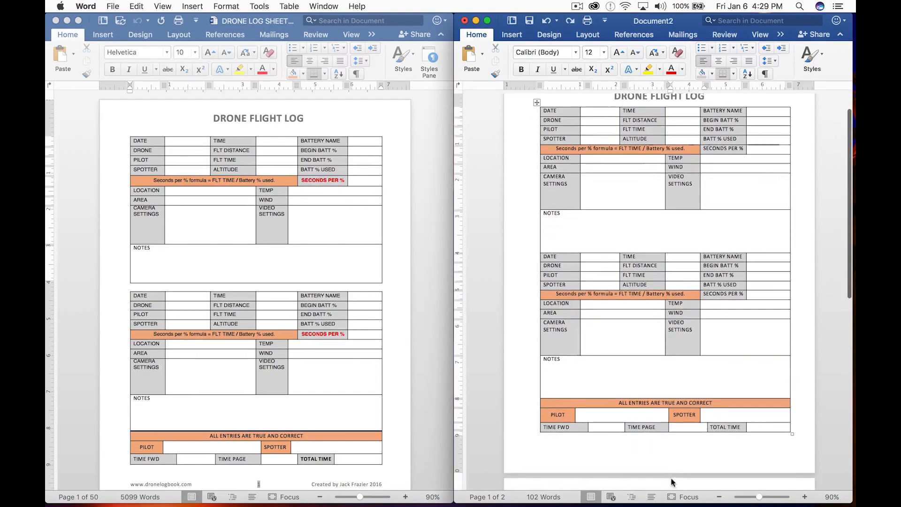
{"action": "left_click", "coordinate": [669, 458]}
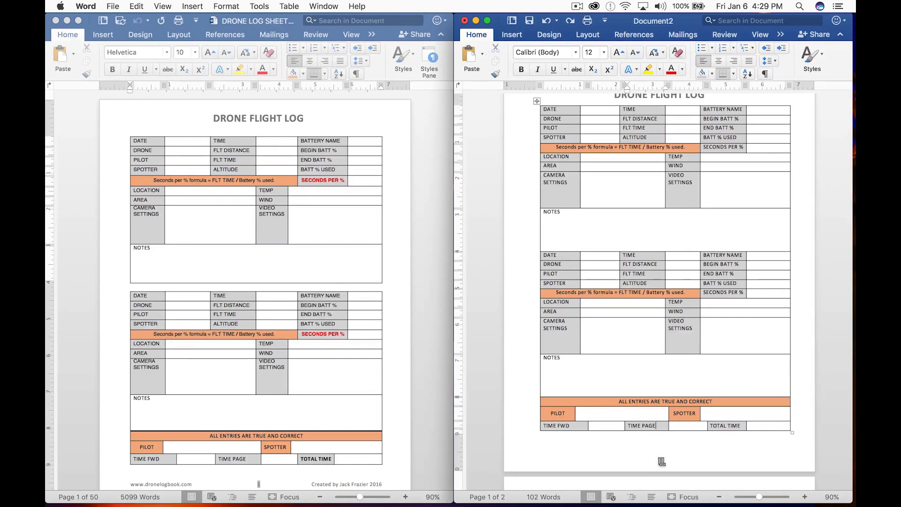
{"action": "double_click", "coordinate": [525, 464]}
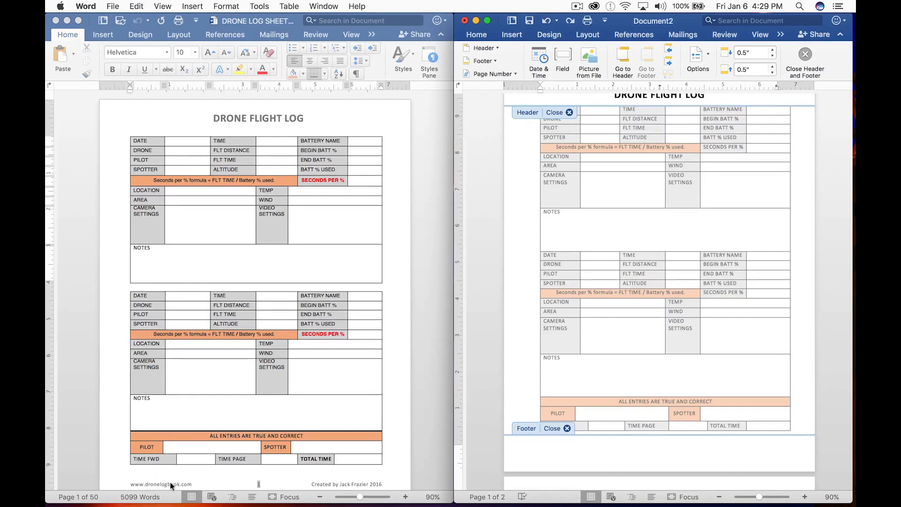
{"action": "left_click", "coordinate": [567, 429]}
{"action": "scroll", "coordinate": [712, 287], "scroll_direction": "up", "scroll_amount": 2}
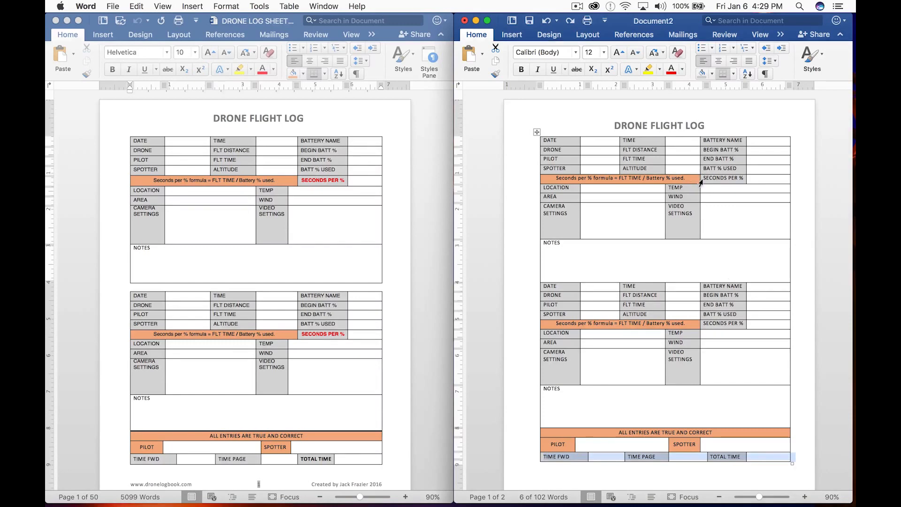
Make the first entry's SECONDS PER % label bold and red, and widen its column to fit the label on one line
{"action": "left_click_drag", "start_coordinate": [704, 178], "coordinate": [742, 177]}
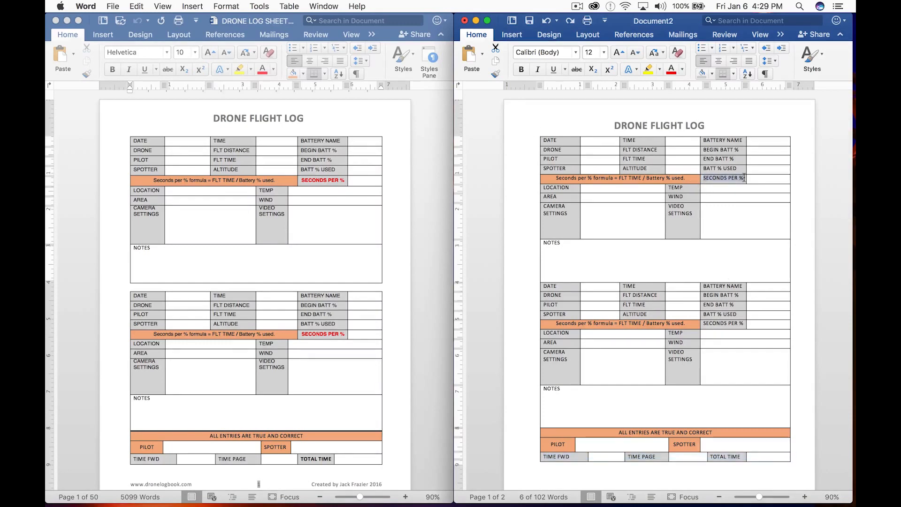
{"action": "left_click", "coordinate": [671, 70]}
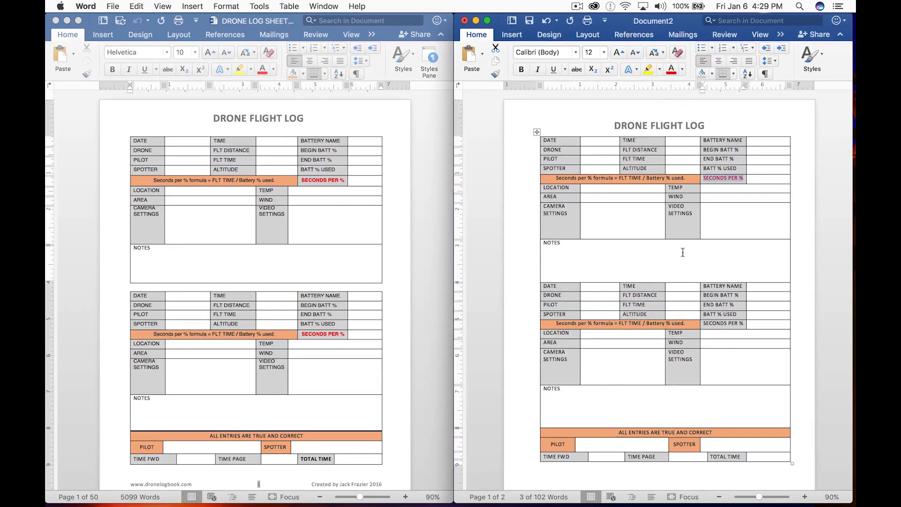
{"action": "key", "text": "super+b"}
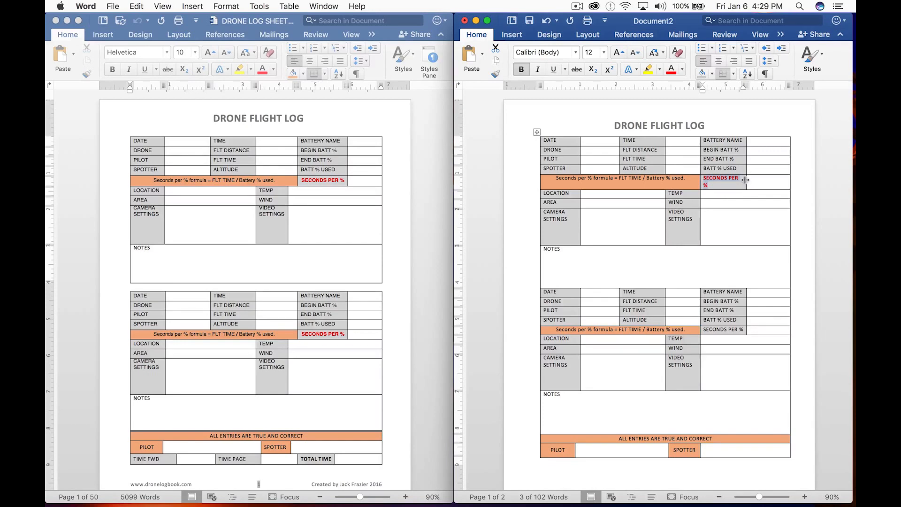
{"action": "double_click", "coordinate": [745, 183]}
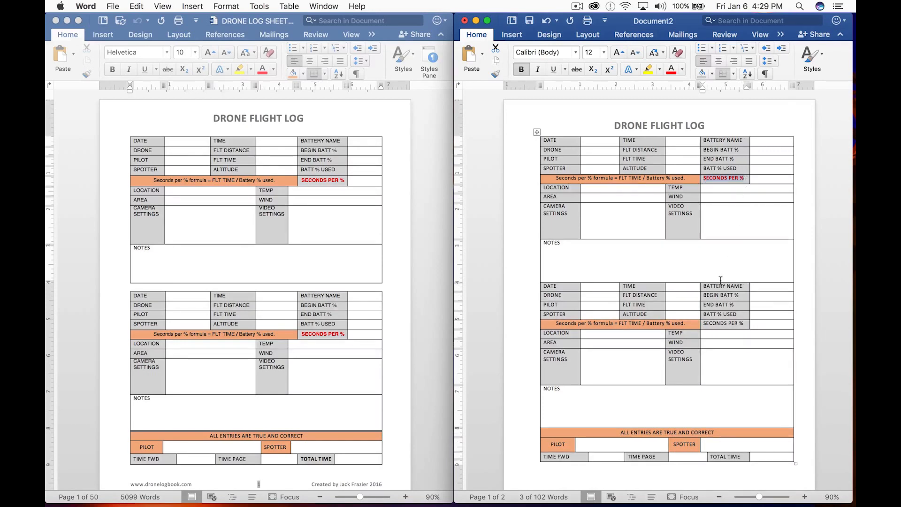
Color the SECONDS PER % label in the second entry red
{"action": "left_click_drag", "start_coordinate": [705, 323], "coordinate": [746, 323]}
{"action": "left_click", "coordinate": [671, 69]}
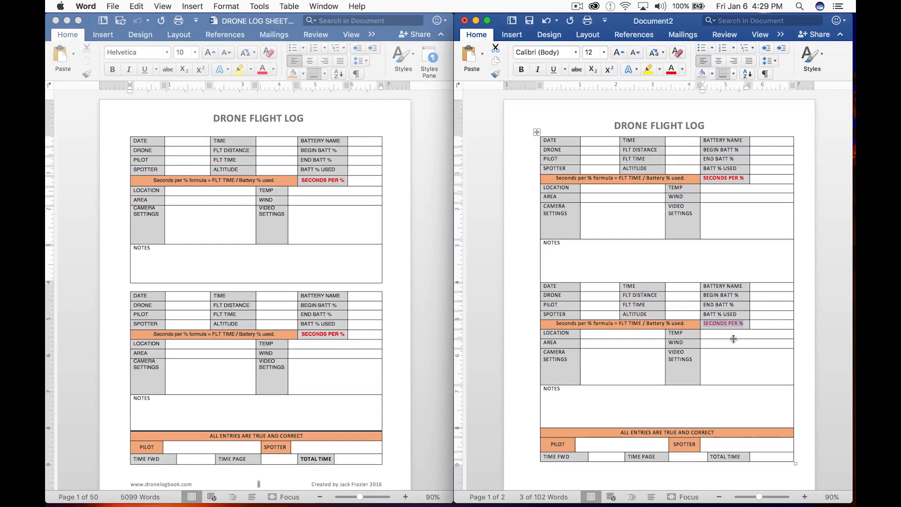
{"action": "left_click", "coordinate": [788, 255]}
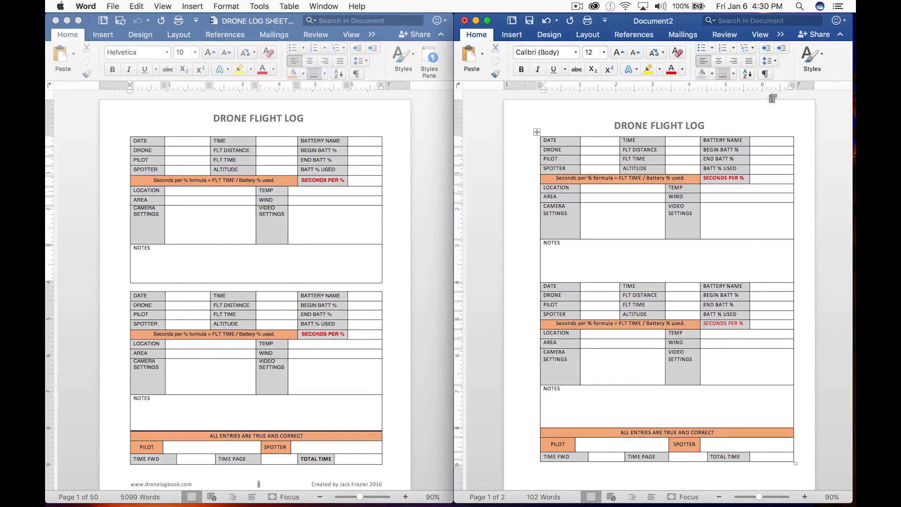
Select the LOCATION row in the first flight entry
{"action": "left_click", "coordinate": [780, 34]}
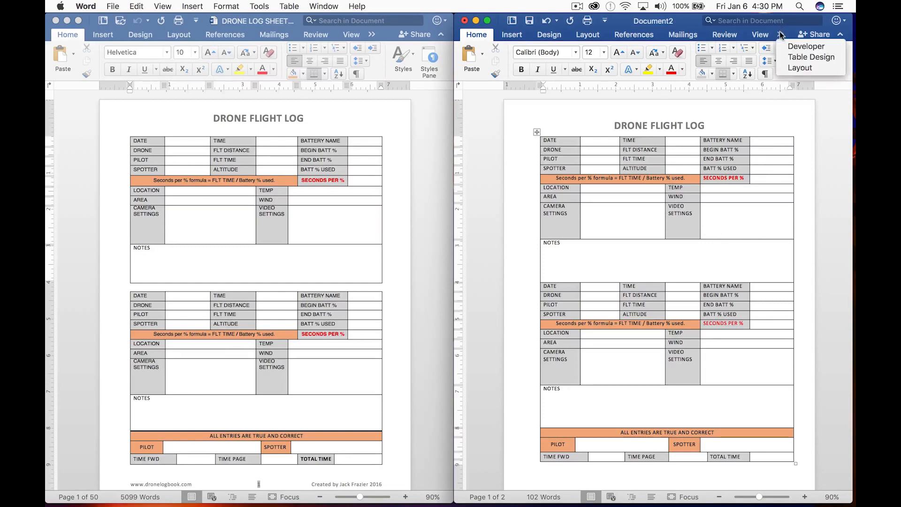
{"action": "left_click", "coordinate": [804, 68]}
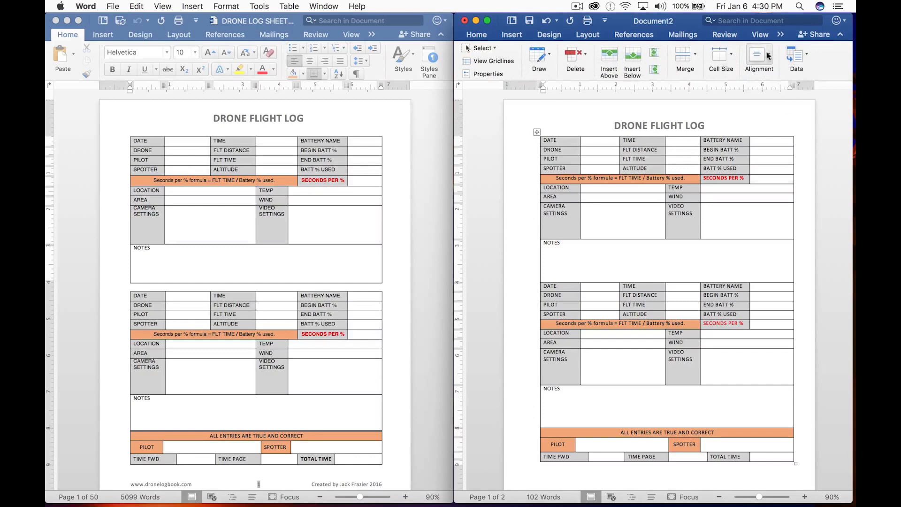
{"action": "left_click", "coordinate": [508, 43]}
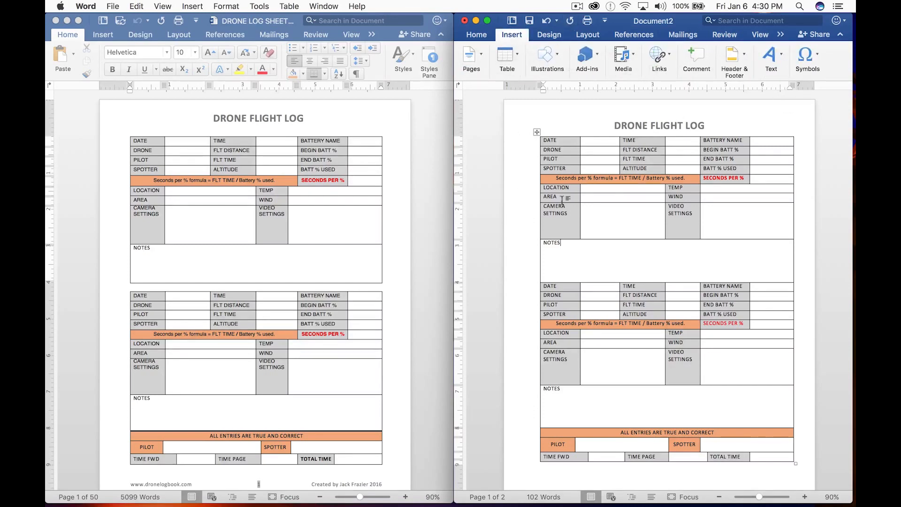
{"action": "left_click", "coordinate": [522, 191]}
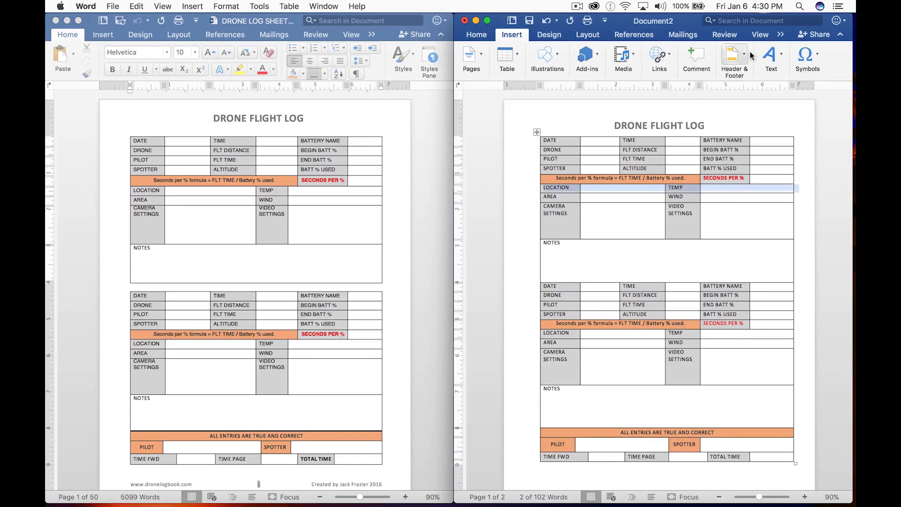